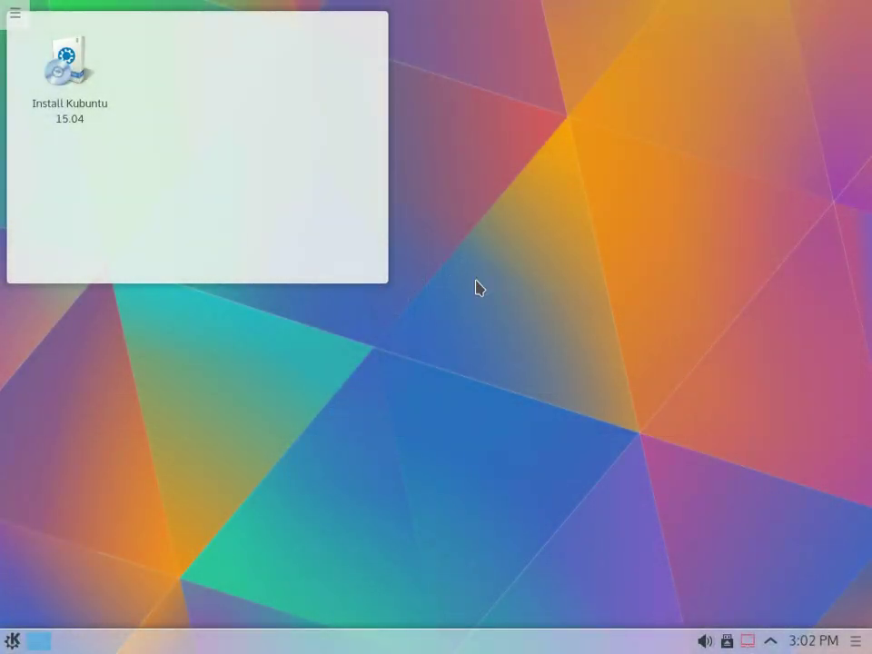
Step: Look through the wallpaper and mouse action pages of the desktop settings without changing anything
{"action": "right_click", "coordinate": [62, 365]}
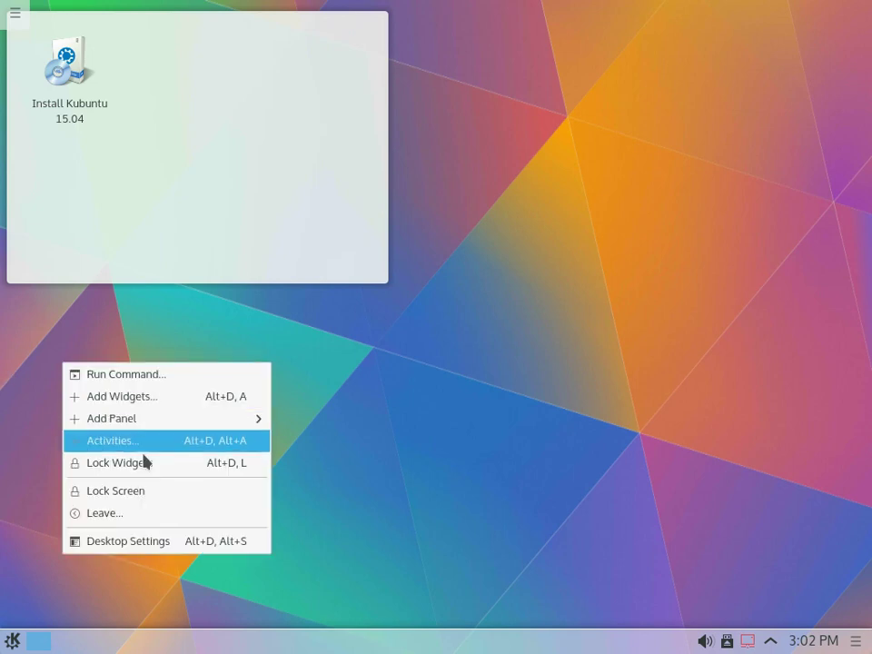
{"action": "left_click", "coordinate": [164, 543]}
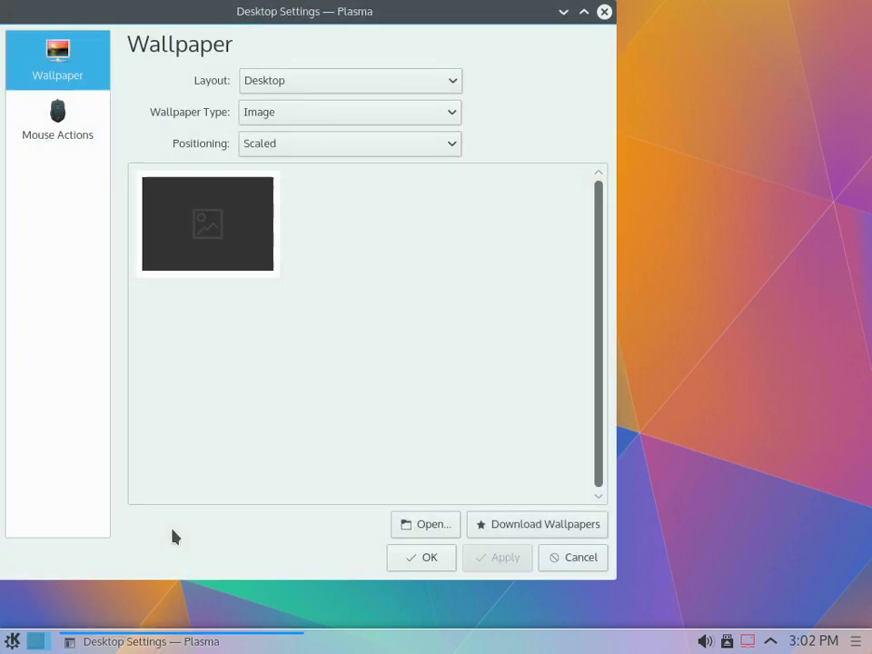
{"action": "left_click", "coordinate": [62, 131]}
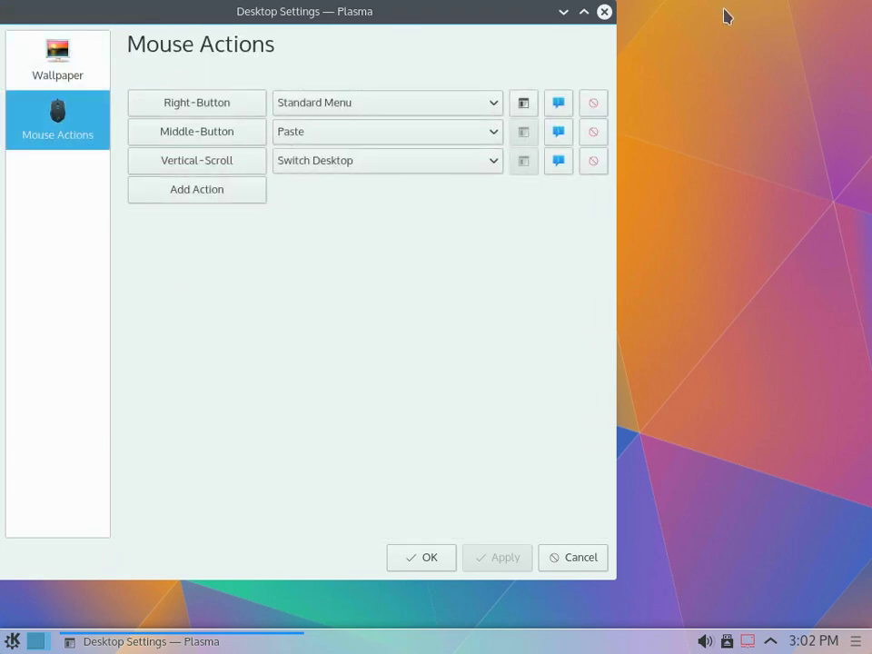
{"action": "left_click", "coordinate": [604, 13]}
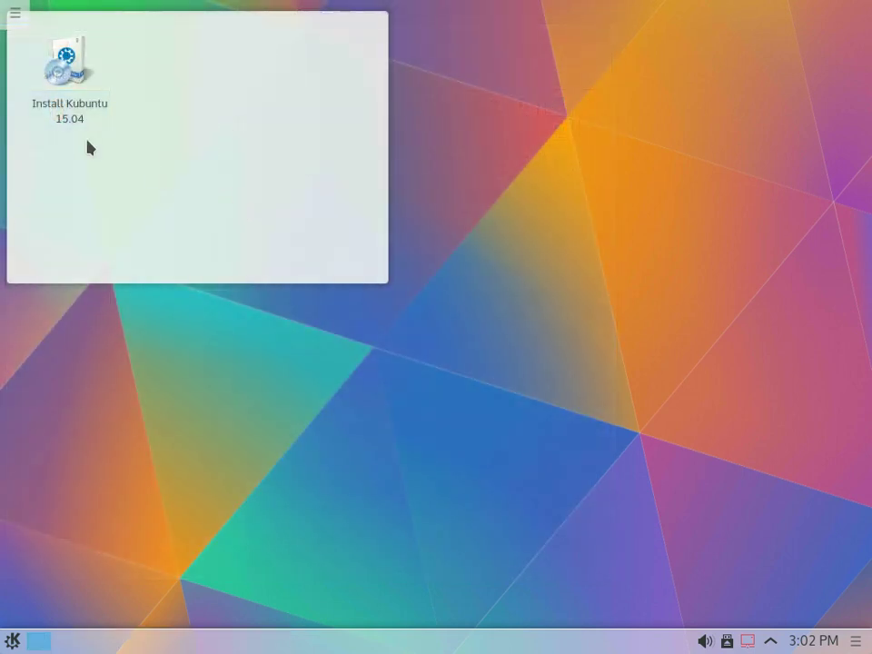
Step: Start the Kubuntu 15.04 installer in English, leaving third-party software and downloading updates unselected on the preparation page
{"action": "left_click", "coordinate": [50, 64]}
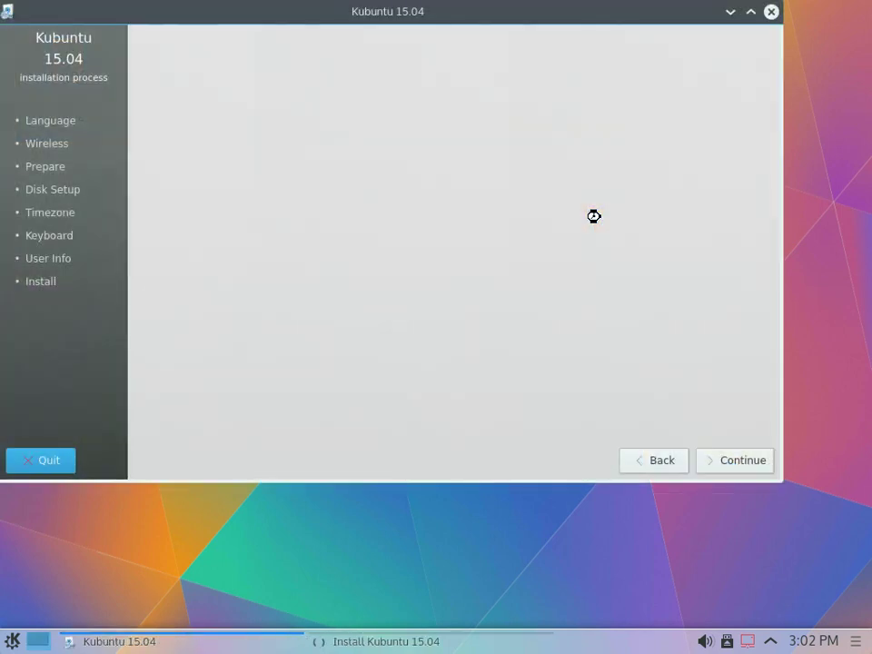
{"action": "left_click_drag", "start_coordinate": [397, 16], "coordinate": [464, 74]}
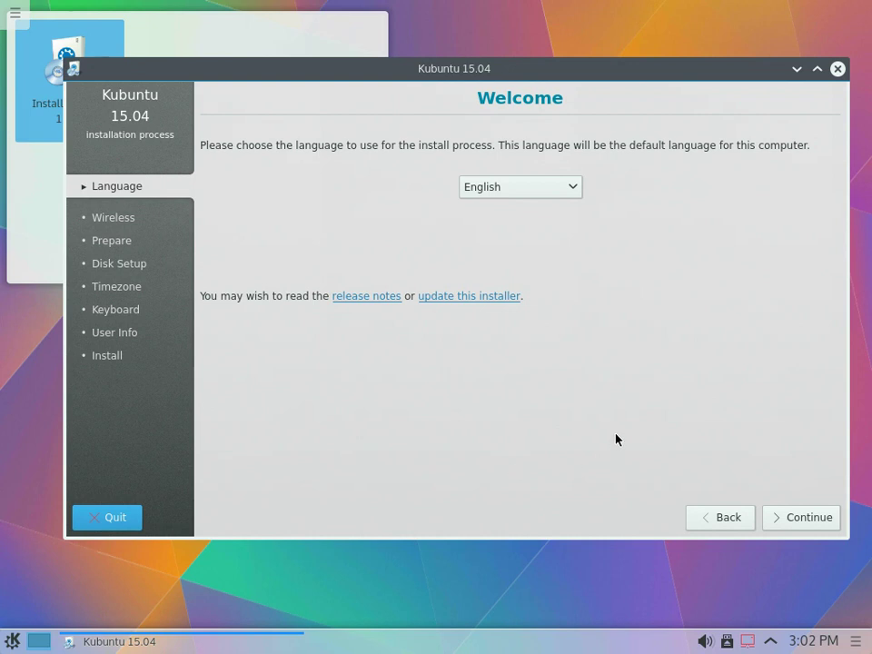
{"action": "left_click", "coordinate": [811, 518]}
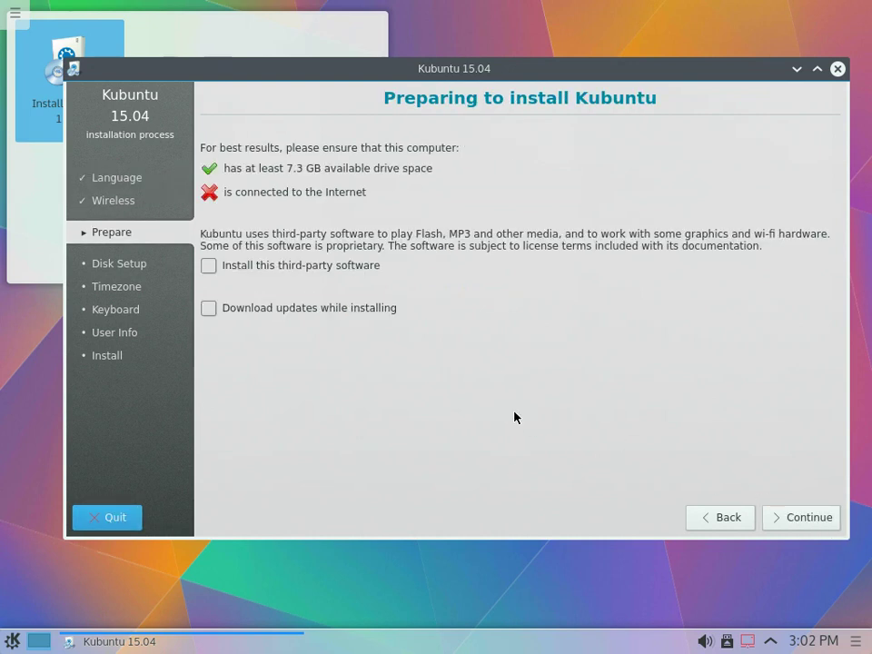
{"action": "left_click", "coordinate": [807, 516]}
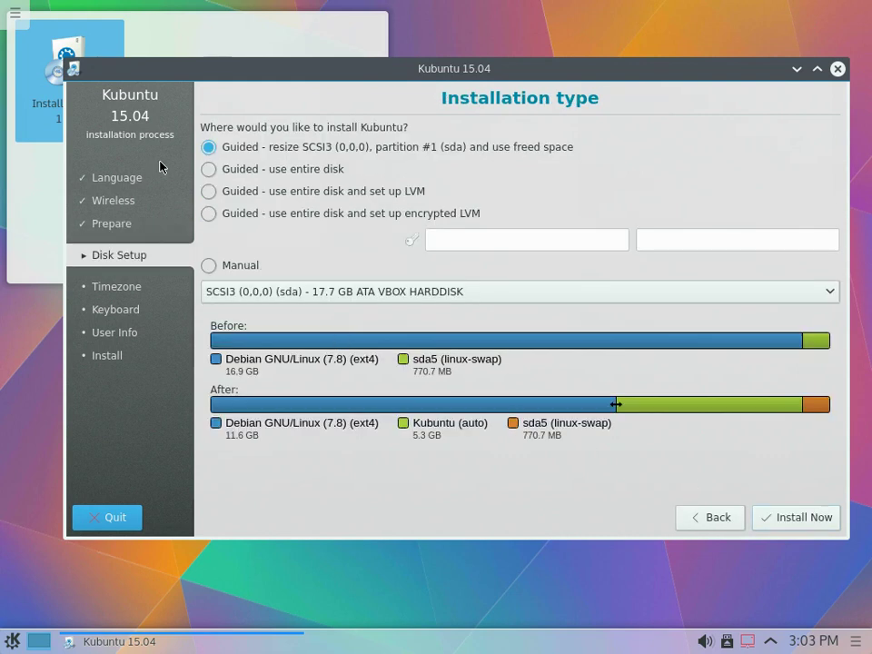
Step: Choose the guided installation that uses the entire disk and approve writing the changes to the disk
{"action": "left_click", "coordinate": [210, 168]}
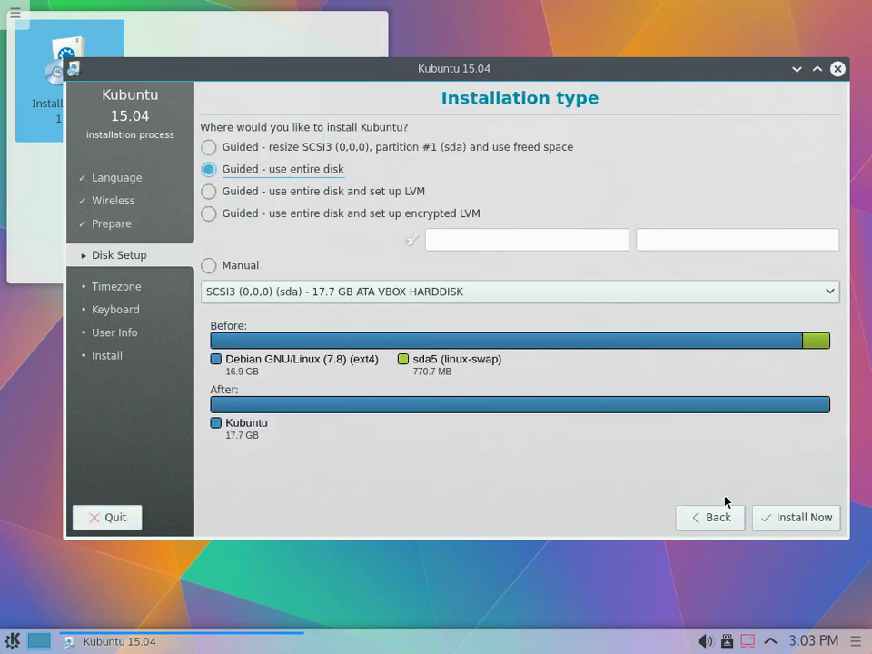
{"action": "left_click", "coordinate": [777, 521]}
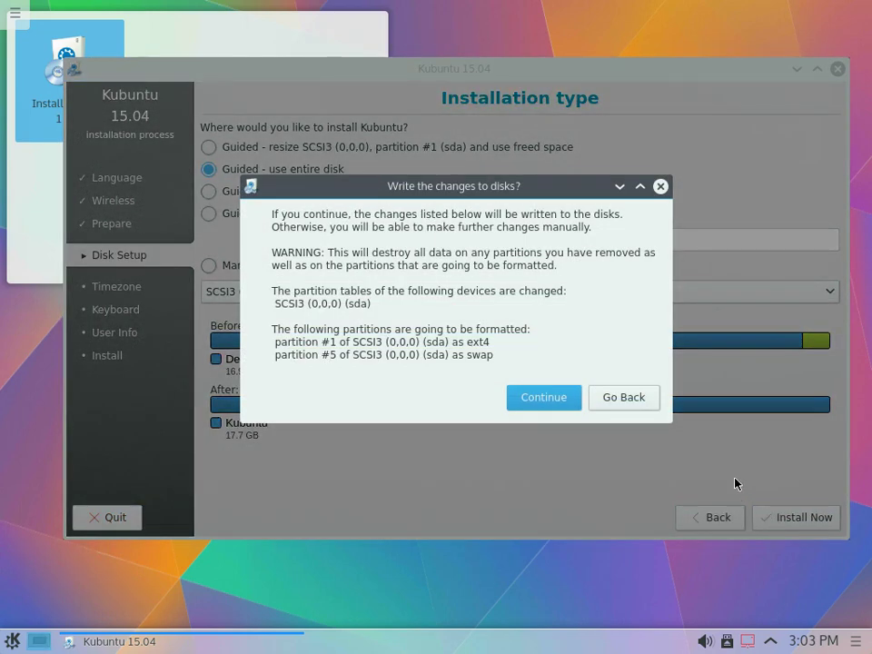
{"action": "left_click", "coordinate": [559, 400]}
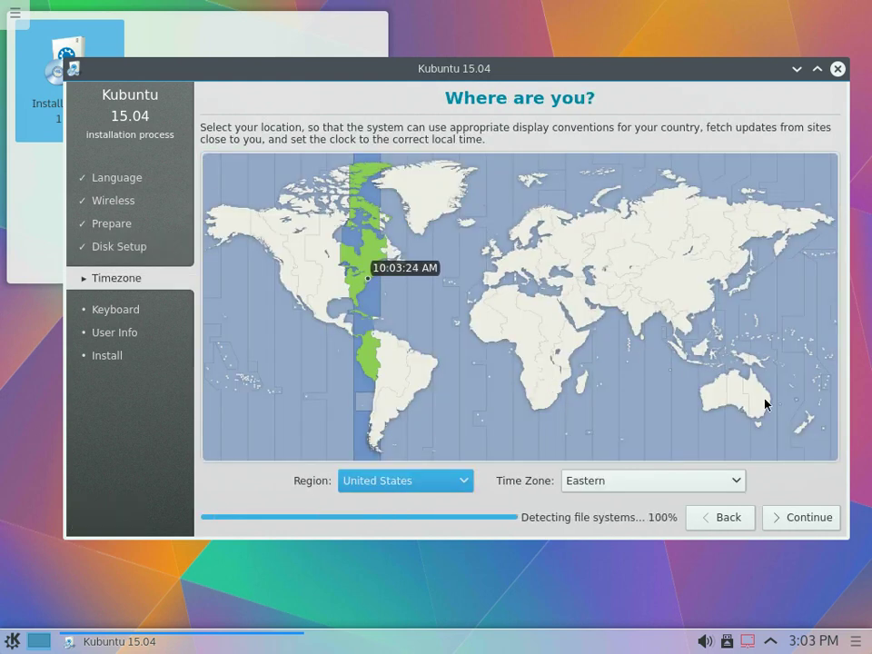
Step: Set the region to Australia with Perth Time and accept the English (US) keyboard layout
{"action": "left_click", "coordinate": [765, 402]}
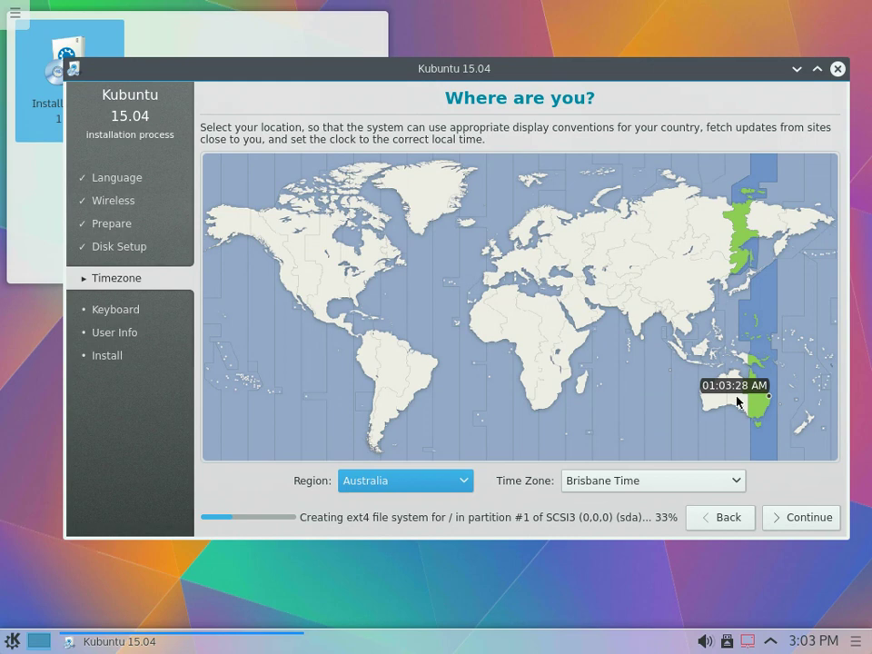
{"action": "left_click", "coordinate": [737, 401]}
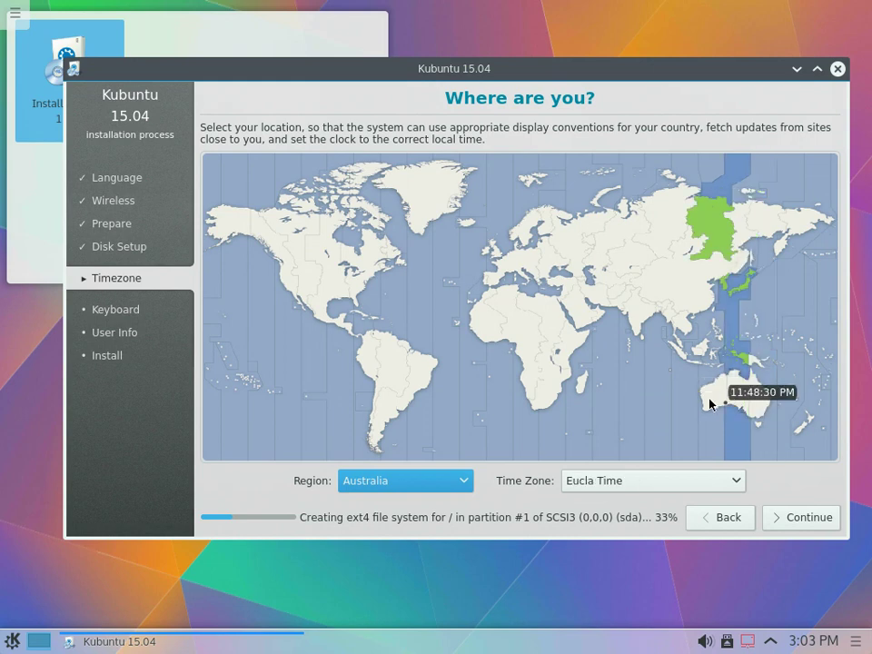
{"action": "left_click", "coordinate": [711, 405]}
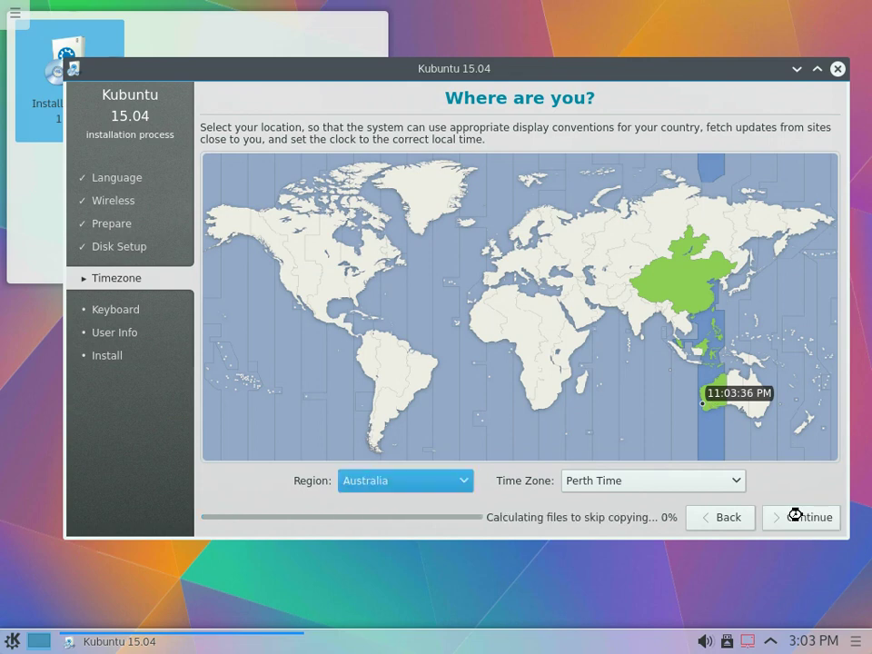
{"action": "left_click", "coordinate": [796, 516]}
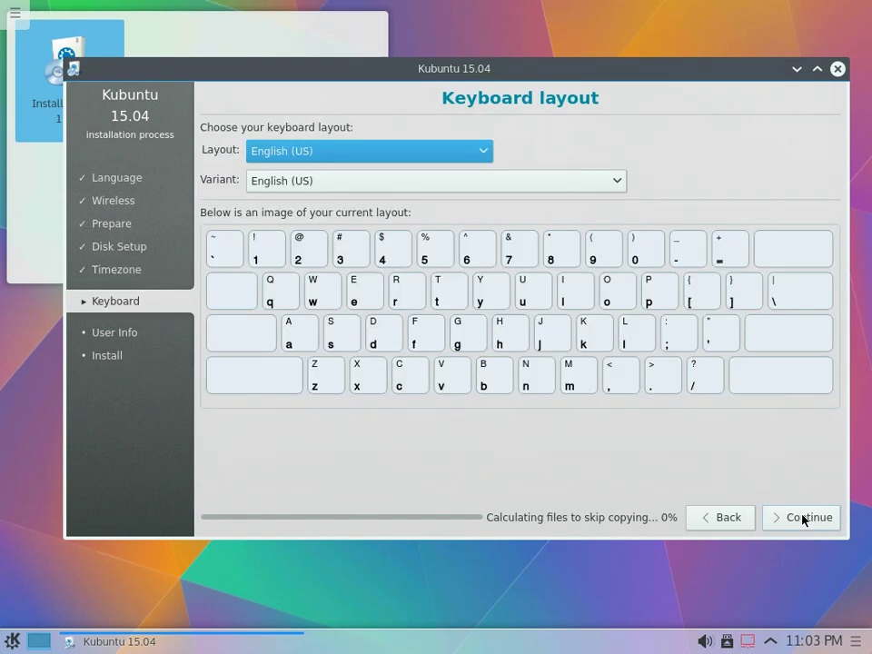
{"action": "left_click", "coordinate": [802, 518]}
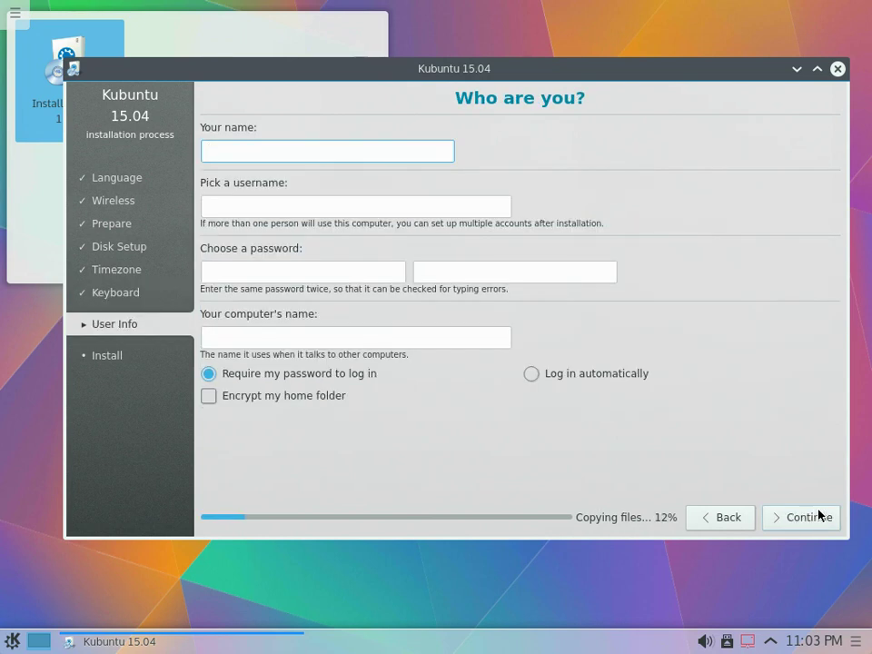
Step: Fill in the user's name for the new account and enter the account password in both password fields
{"action": "type", "text": "jl"}
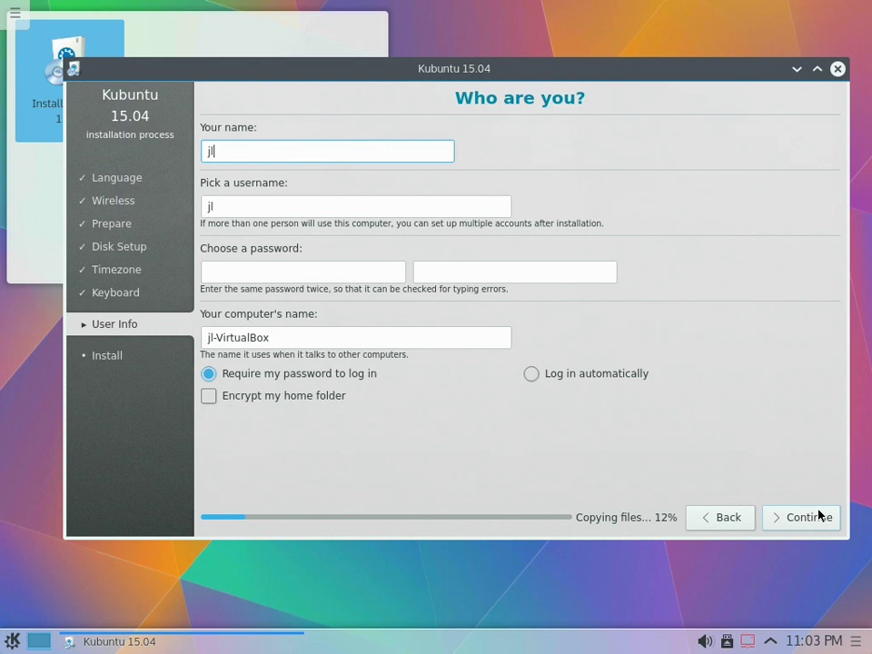
{"action": "key", "text": "Tab"}
{"action": "key", "text": "Tab"}
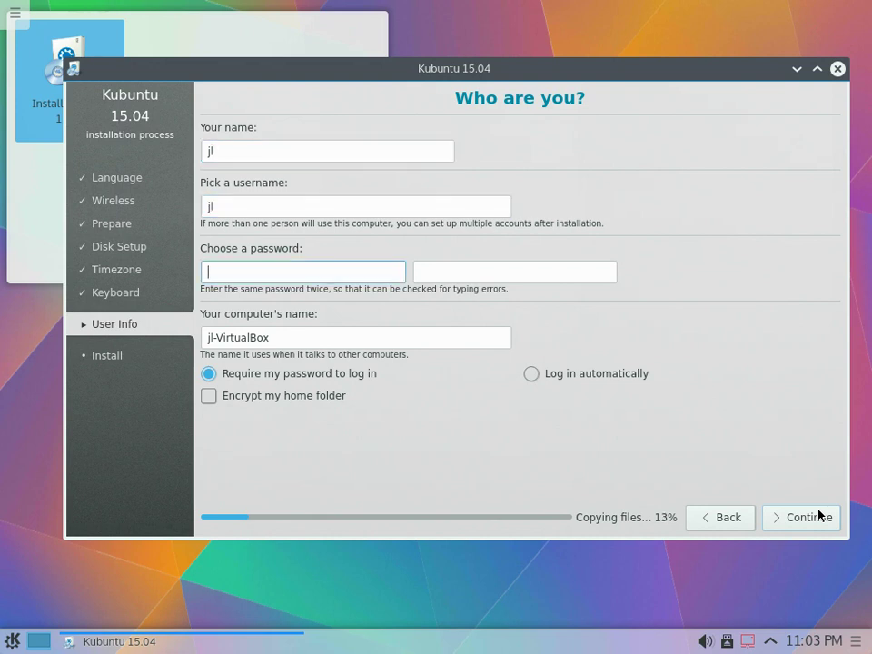
{"action": "type", "text": "**********"}
{"action": "key", "text": "Tab"}
{"action": "type", "text": "**********"}
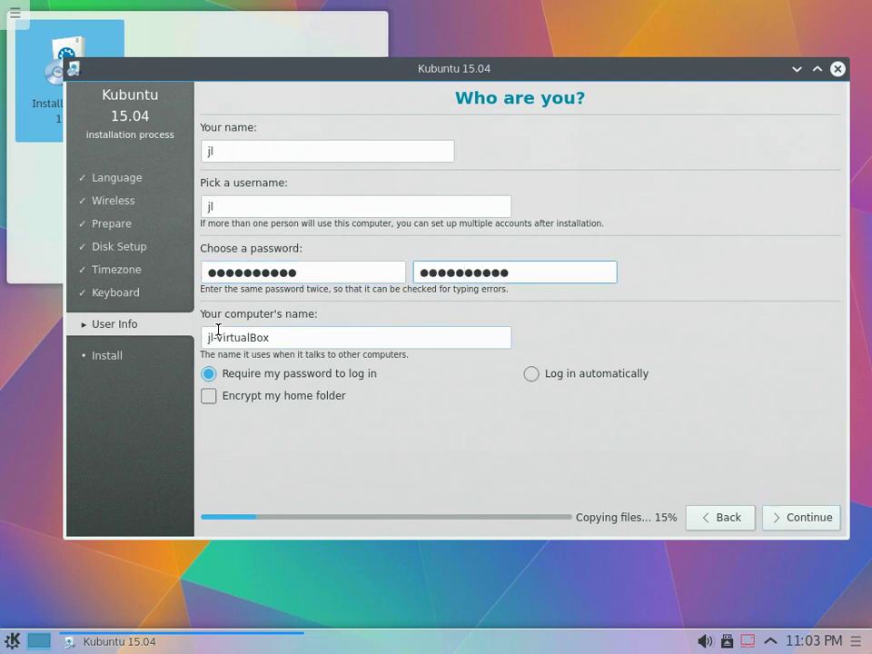
Step: Name the computer jl-kubuntu-1504 and proceed with the installation, keeping the password required at login
{"action": "left_click_drag", "start_coordinate": [277, 339], "coordinate": [216, 340]}
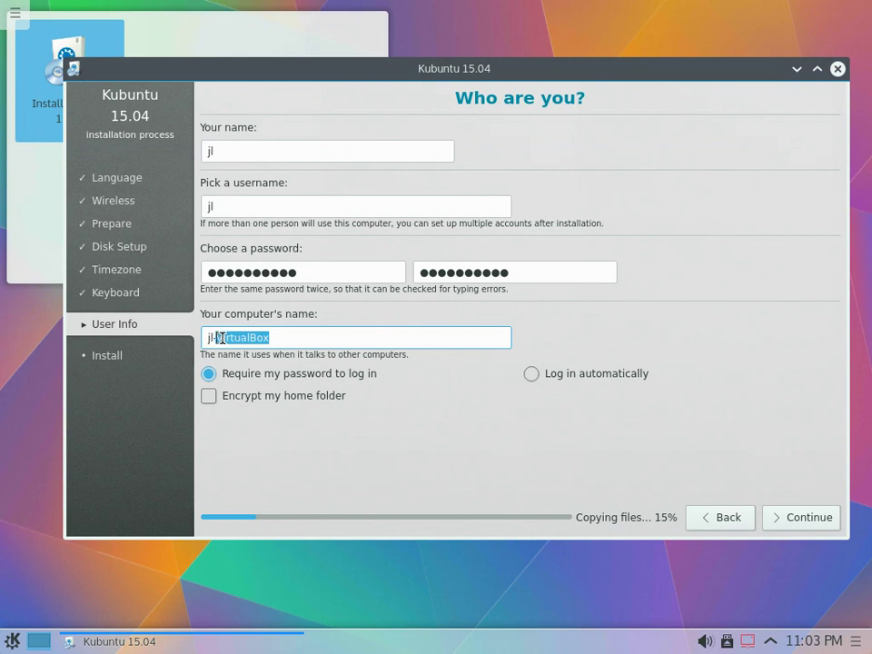
{"action": "type", "text": "kub"}
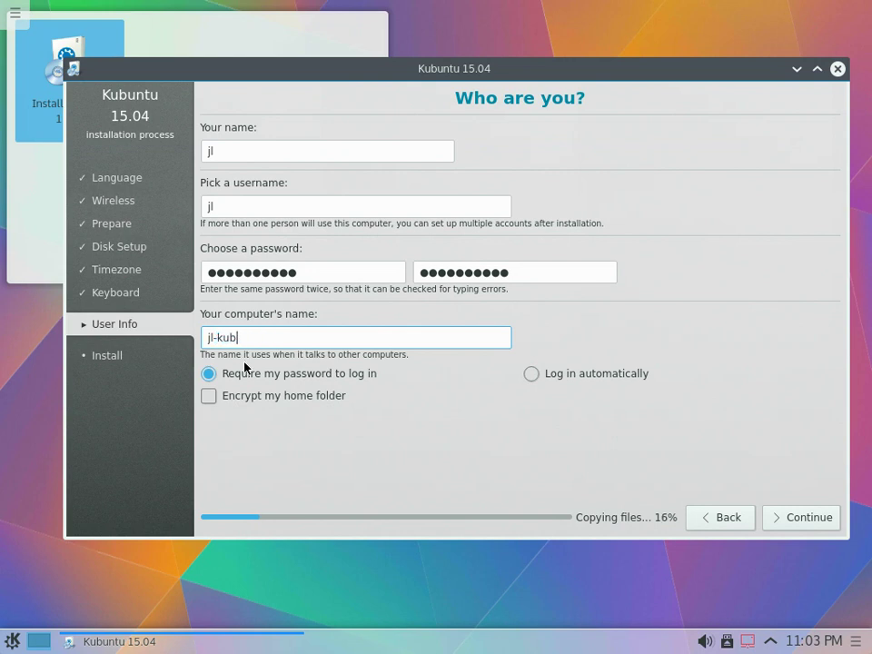
{"action": "type", "text": "untu"}
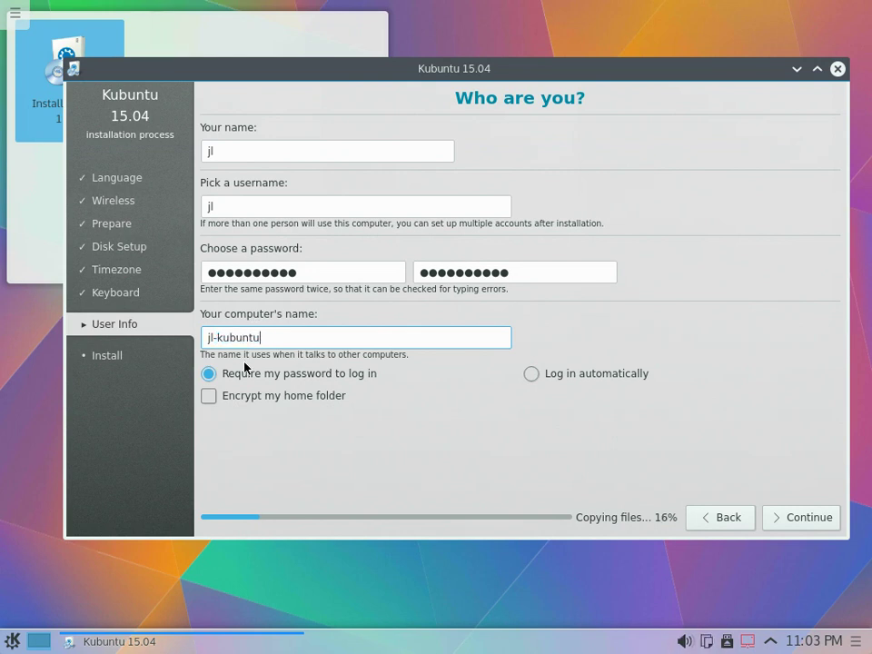
{"action": "type", "text": "/1504"}
{"action": "key", "text": "Left"}
{"action": "key", "text": "Left"}
{"action": "key", "text": "Left"}
{"action": "key", "text": "Left"}
{"action": "key", "text": "BackSpace"}
{"action": "type", "text": "-"}
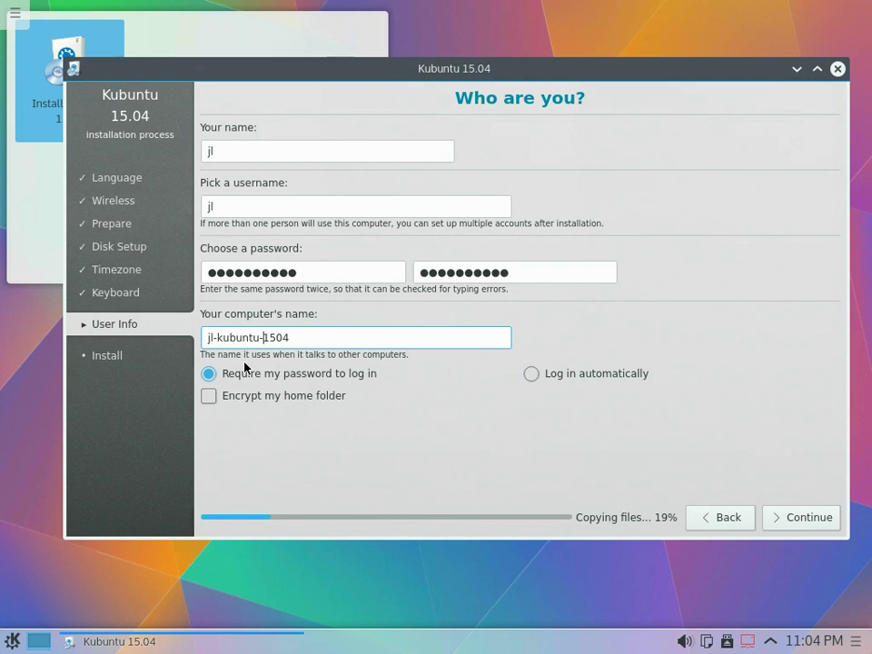
{"action": "left_click", "coordinate": [780, 516]}
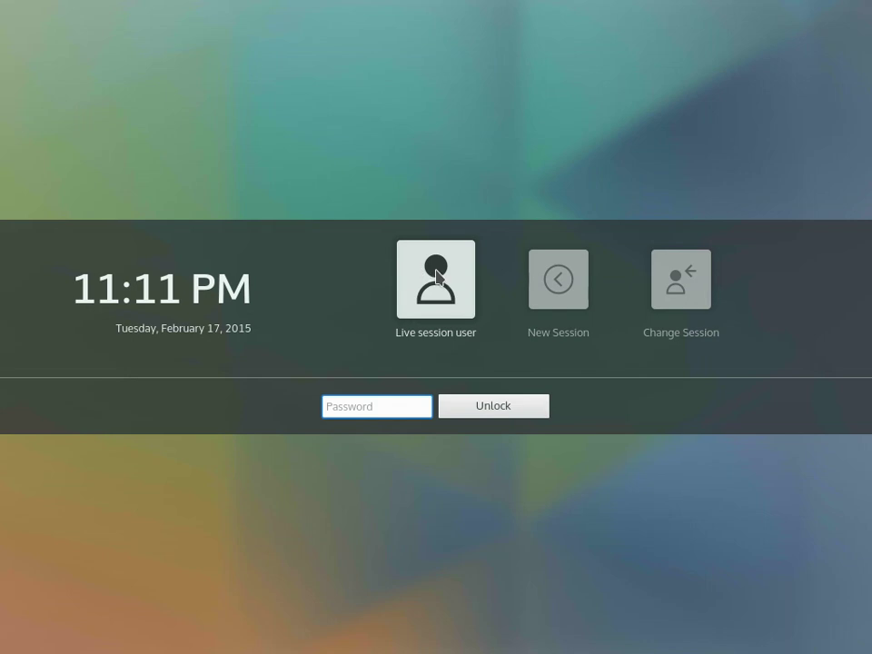
Step: Unlock the live session without a password and restart the computer to finish the installation
{"action": "left_click", "coordinate": [481, 411]}
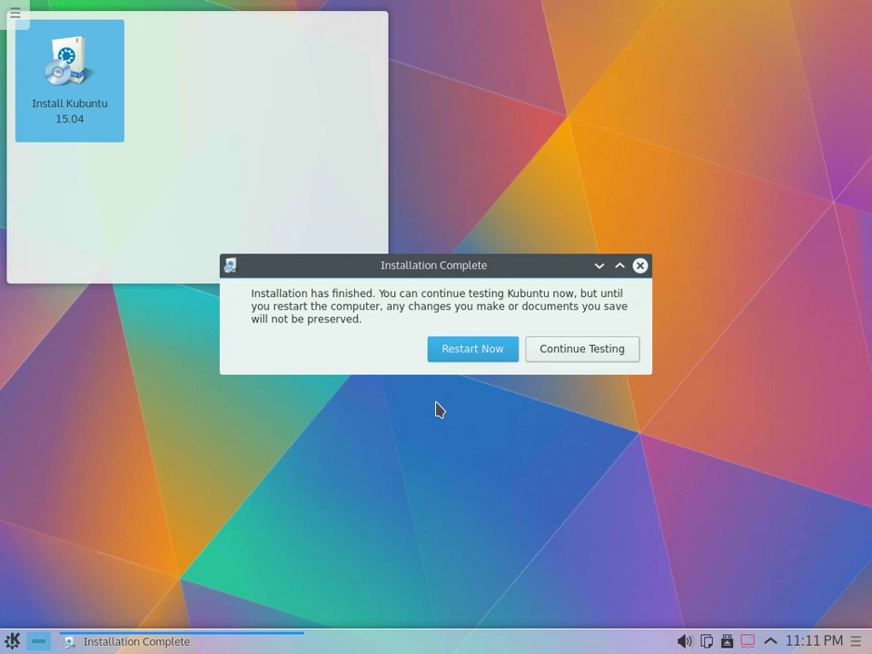
{"action": "left_click", "coordinate": [467, 359]}
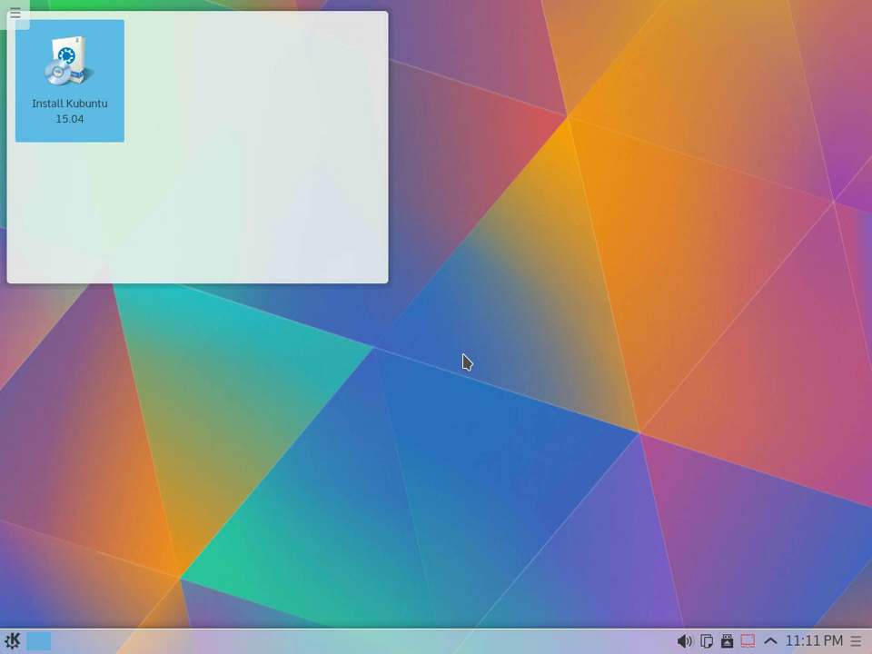
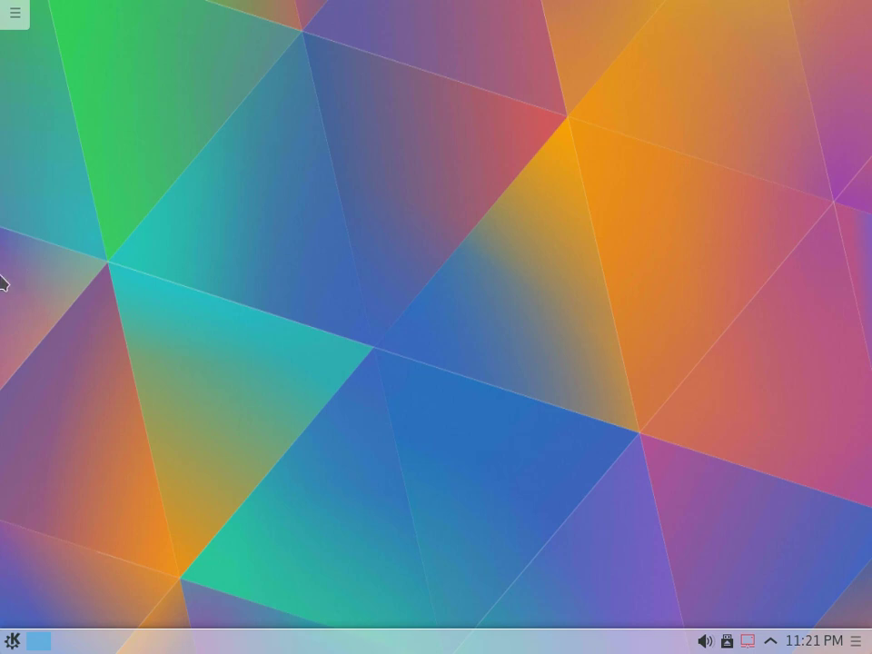
{"action": "left_click", "coordinate": [15, 14]}
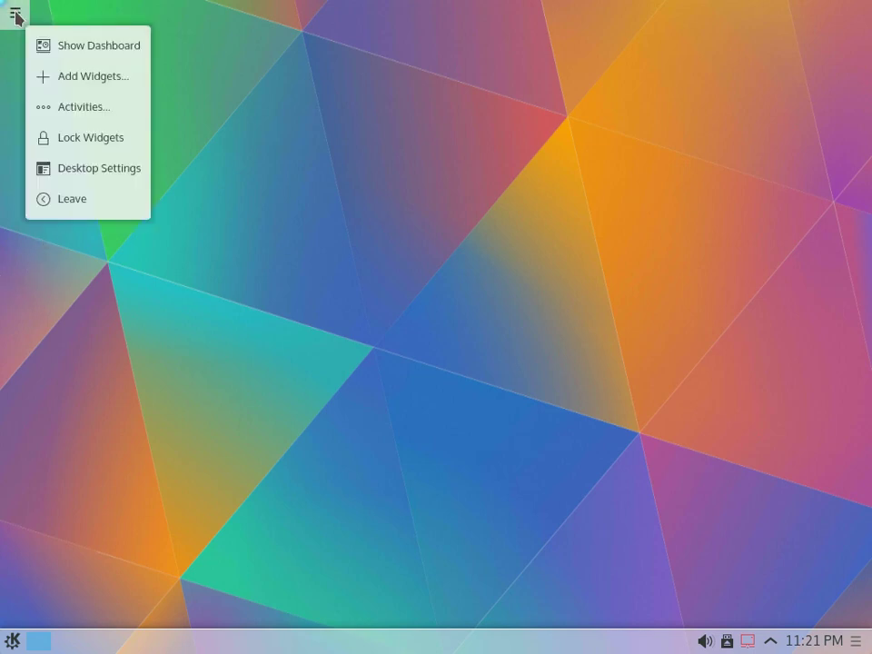
{"action": "left_click", "coordinate": [140, 427]}
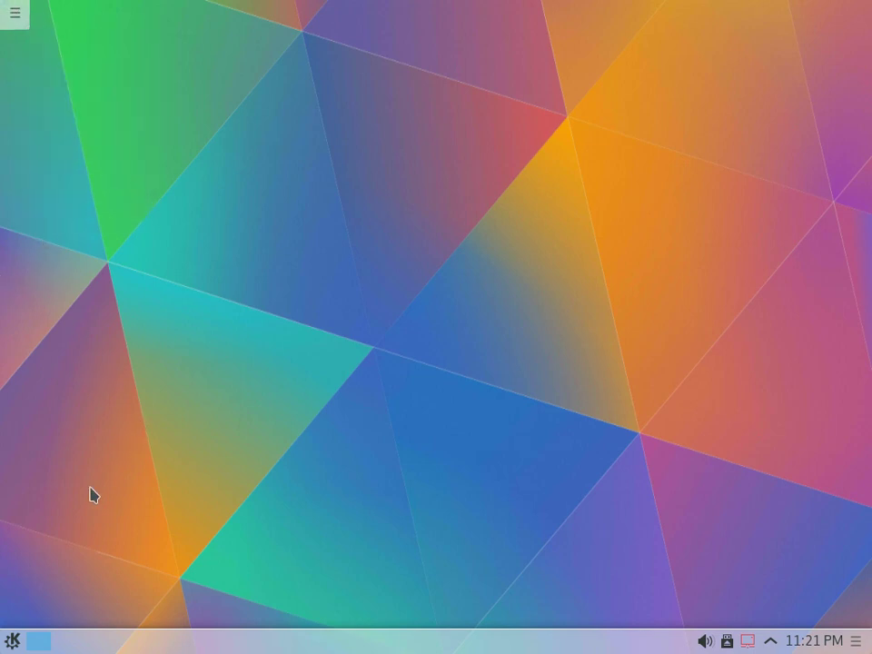
Step: Try the application launcher's search with the entries a, g and ma, clearing each one
{"action": "left_click", "coordinate": [14, 643]}
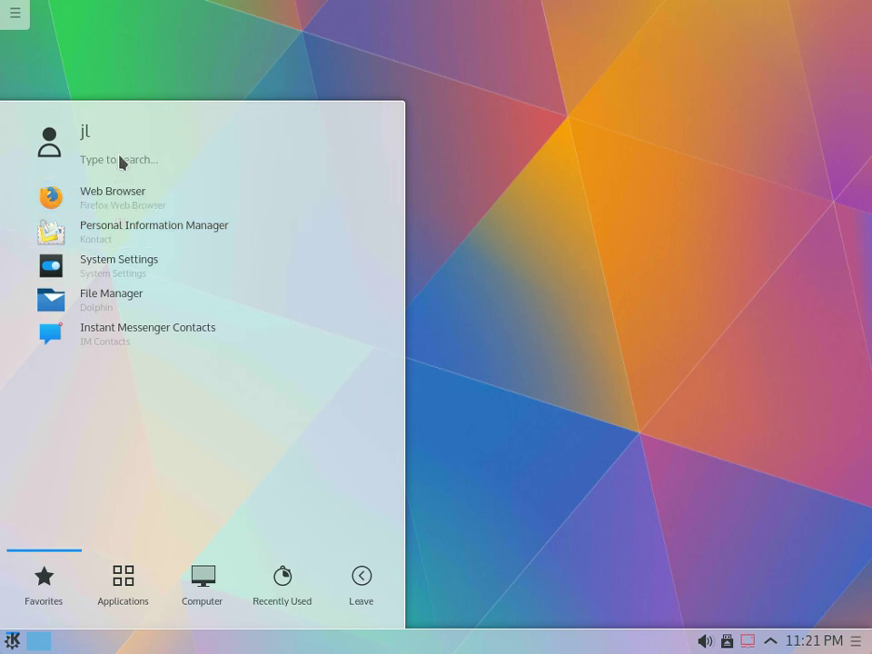
{"action": "type", "text": "a"}
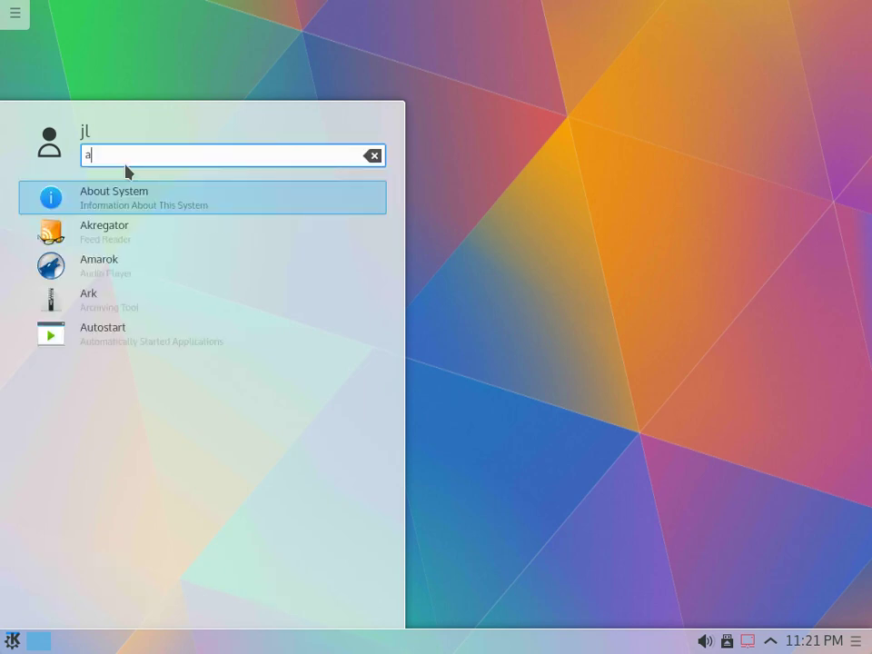
{"action": "key", "text": "BackSpace"}
{"action": "type", "text": "g"}
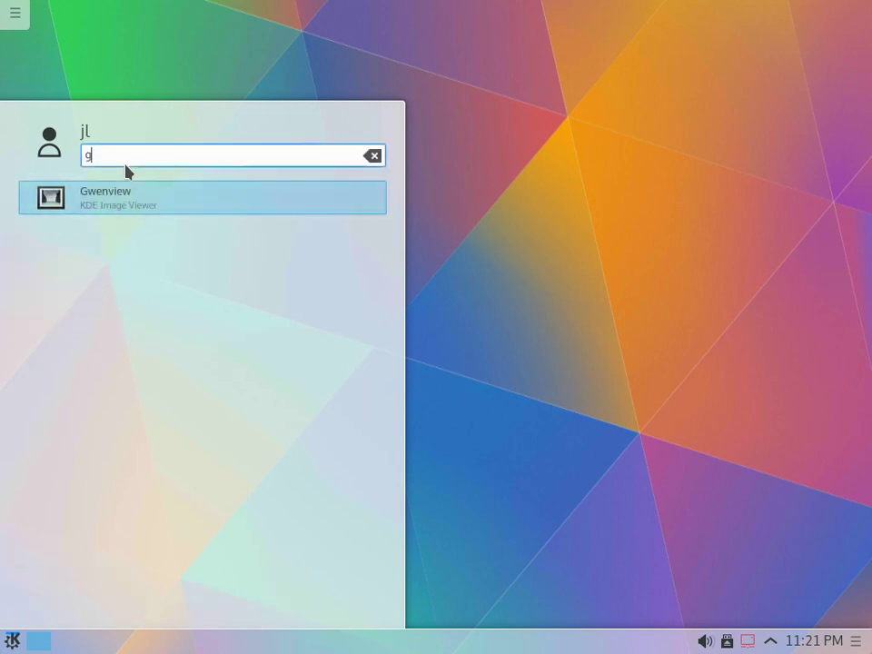
{"action": "key", "text": "BackSpace"}
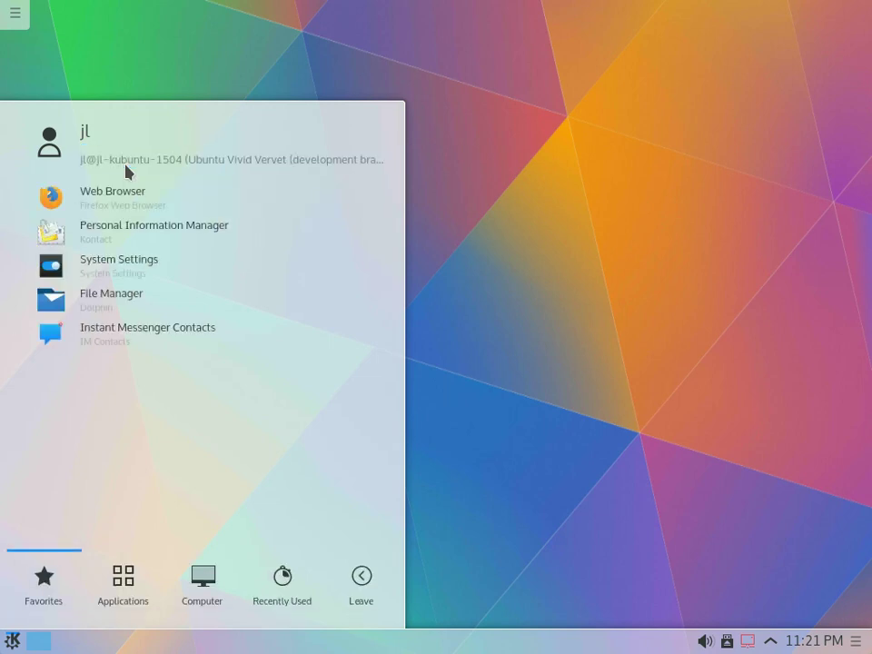
{"action": "type", "text": "ma"}
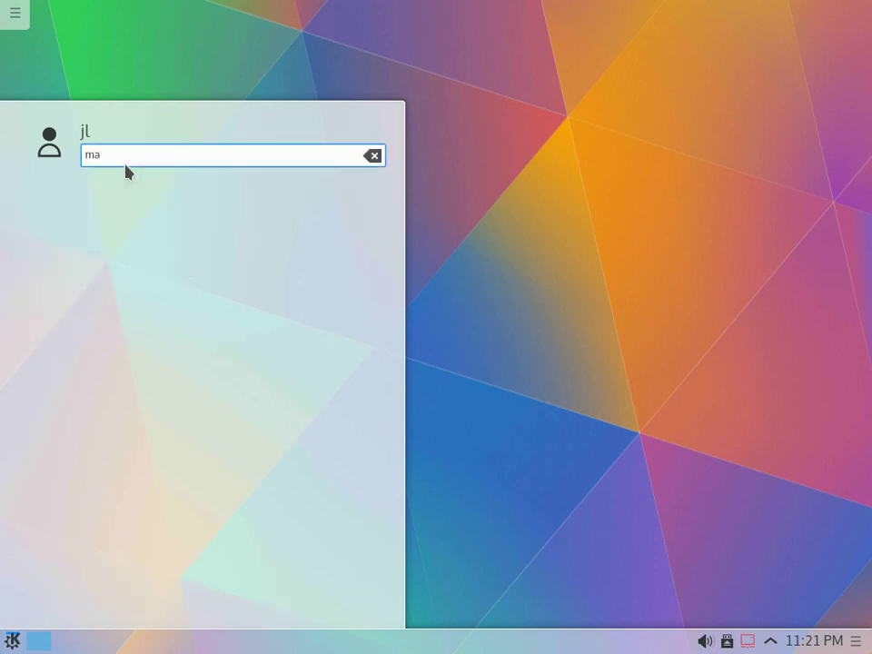
{"action": "key", "text": "BackSpace"}
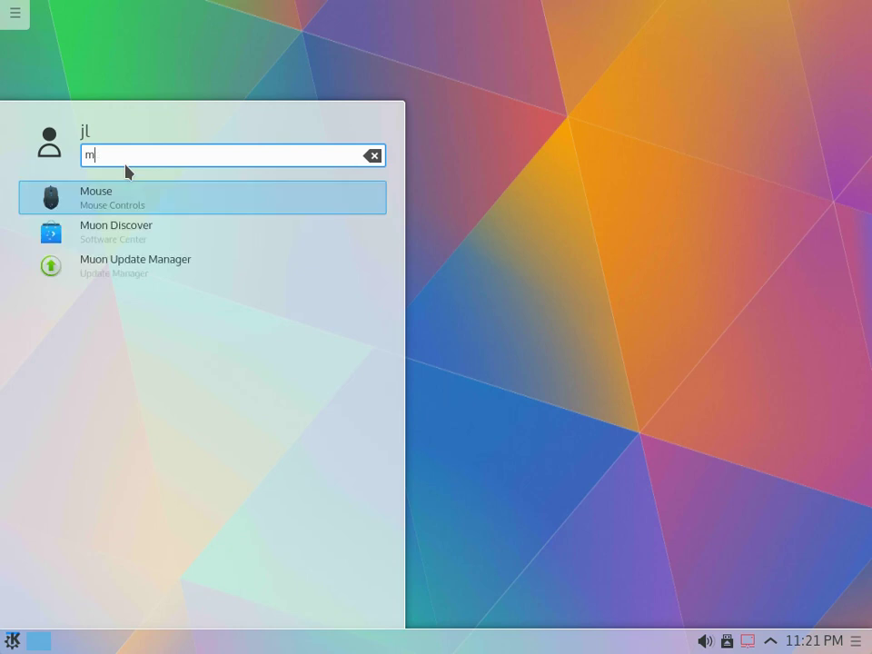
{"action": "key", "text": "BackSpace"}
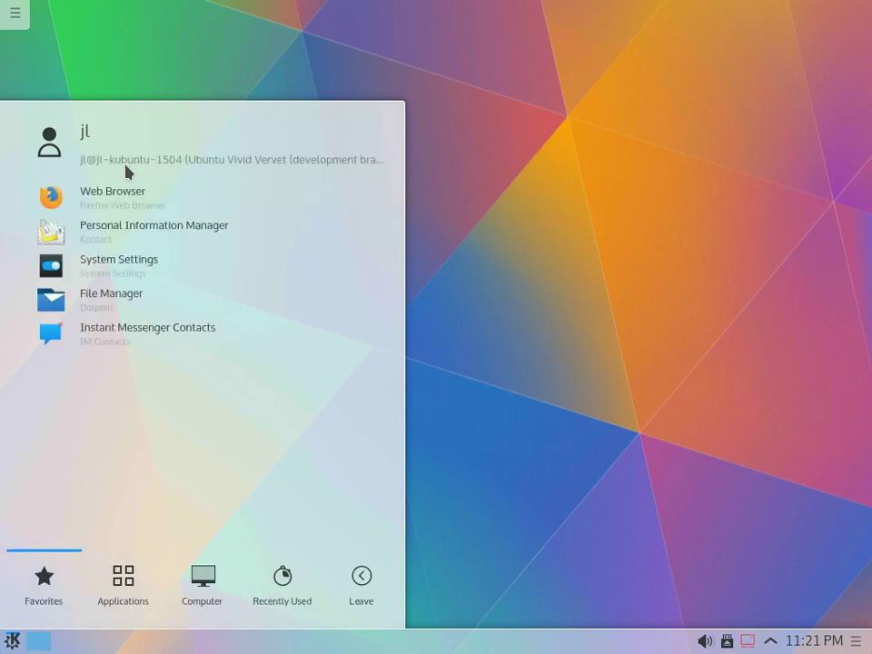
Step: Try further launcher searches with the single letters d, f, l and n, clearing each one
{"action": "type", "text": "d"}
{"action": "key", "text": "BackSpace"}
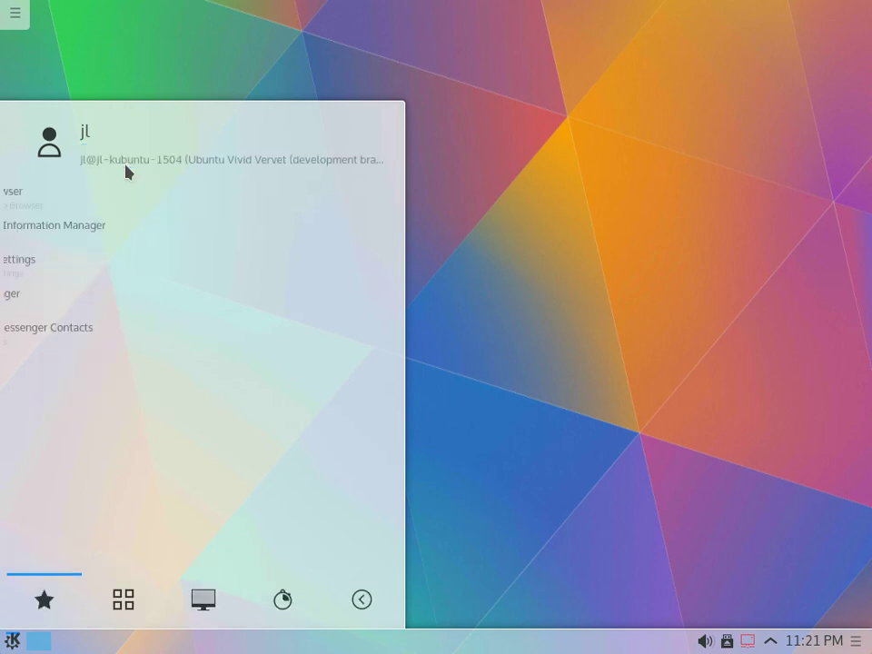
{"action": "type", "text": "f"}
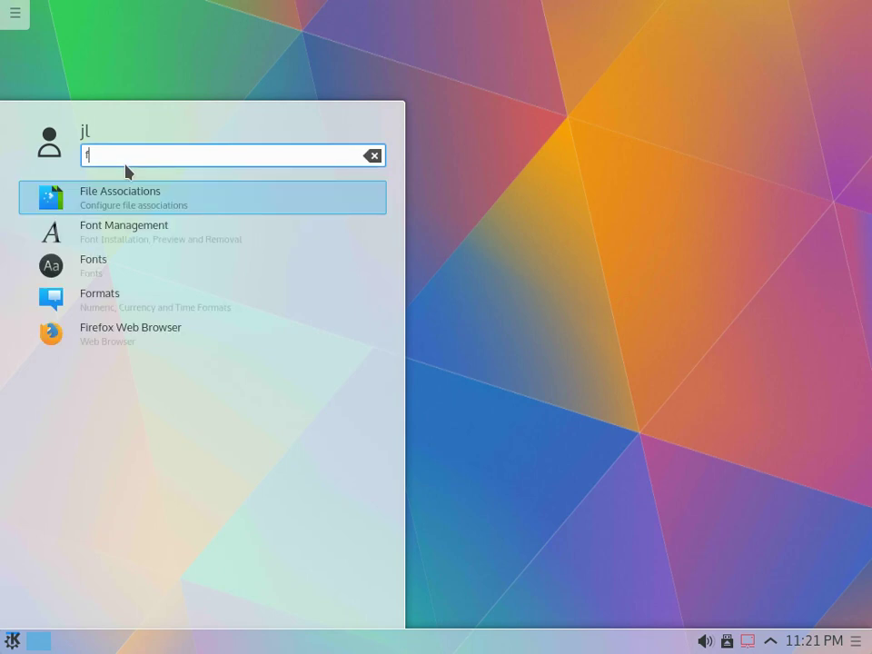
{"action": "key", "text": "BackSpace"}
{"action": "type", "text": "l"}
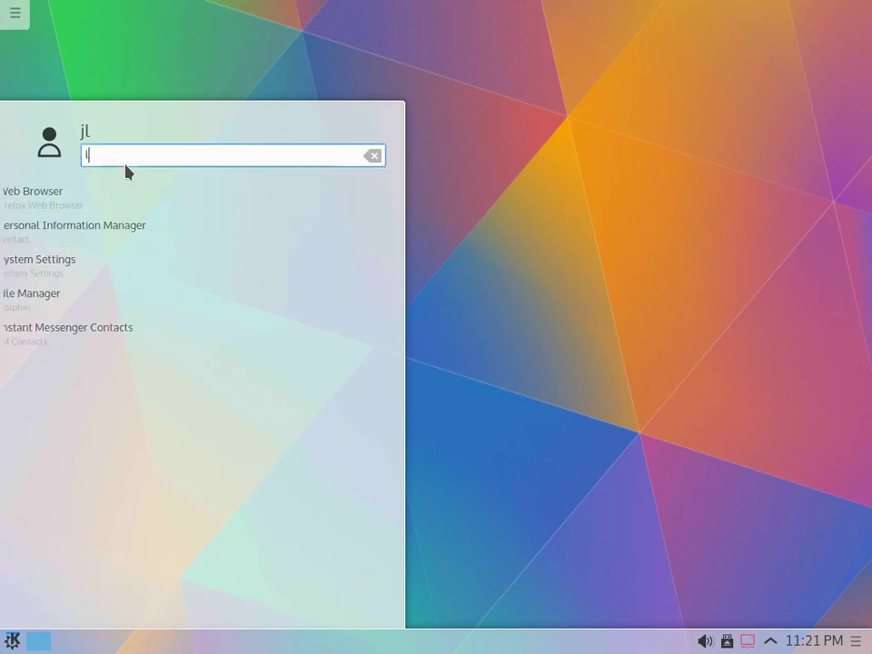
{"action": "key", "text": "BackSpace"}
{"action": "type", "text": "n"}
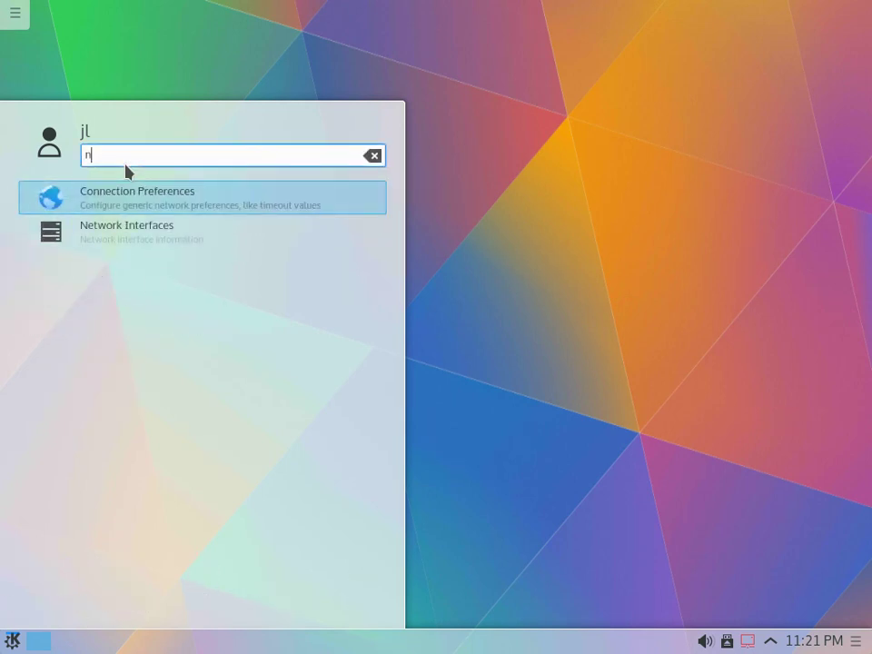
{"action": "key", "text": "BackSpace"}
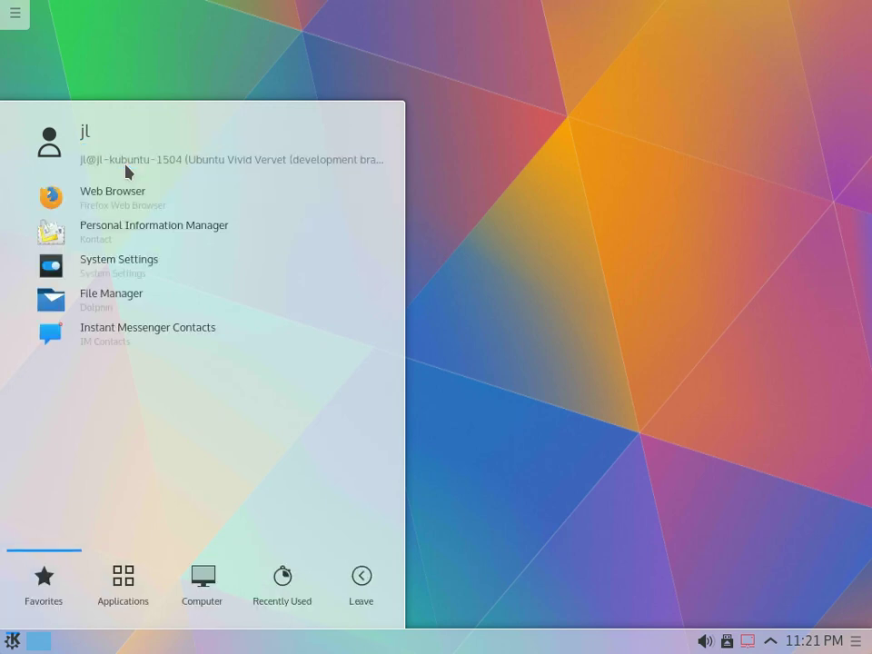
Step: Find the Konsole application by searching for terminal, launch it and maximize its window
{"action": "type", "text": "ter"}
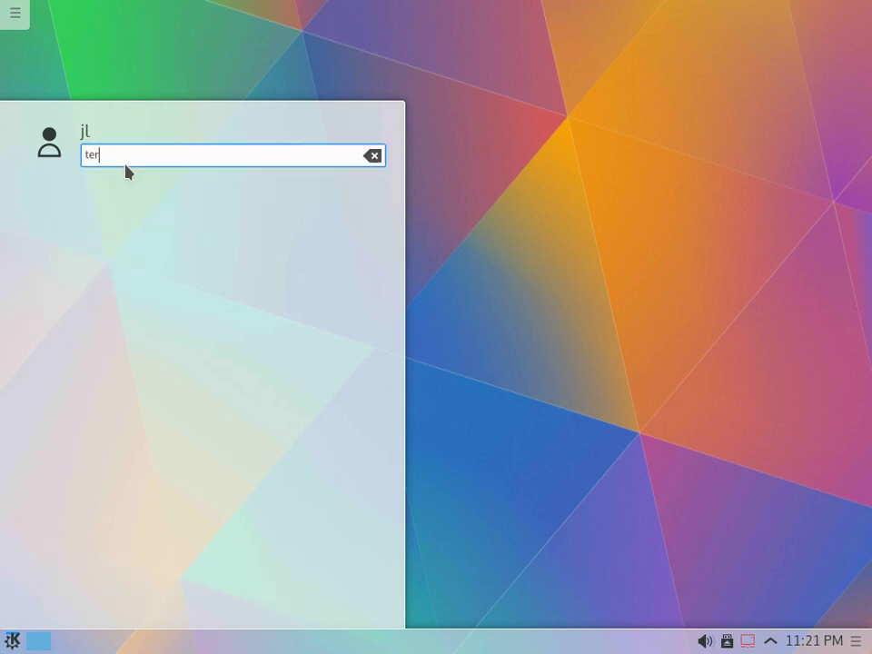
{"action": "type", "text": "minal"}
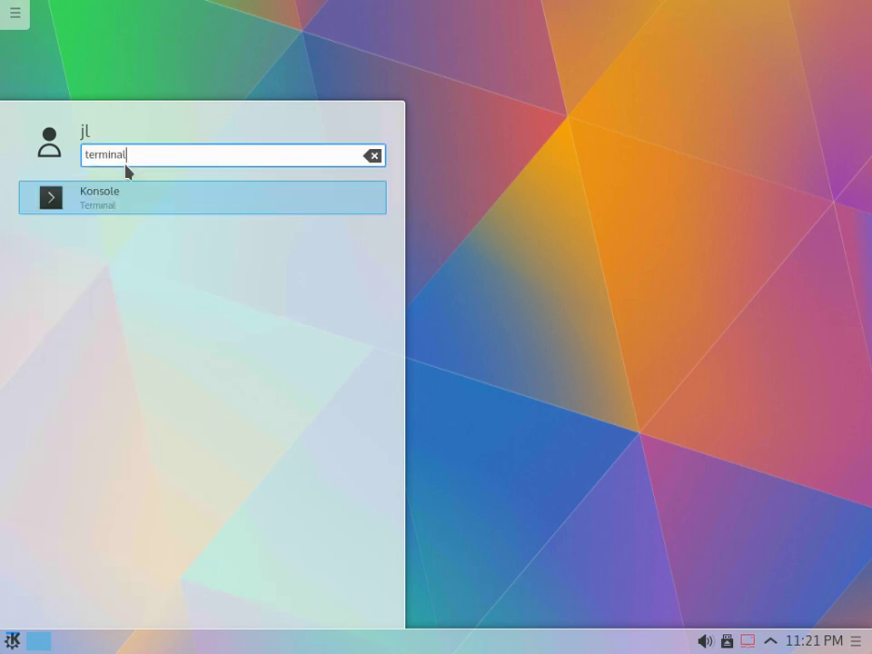
{"action": "key", "text": "Return"}
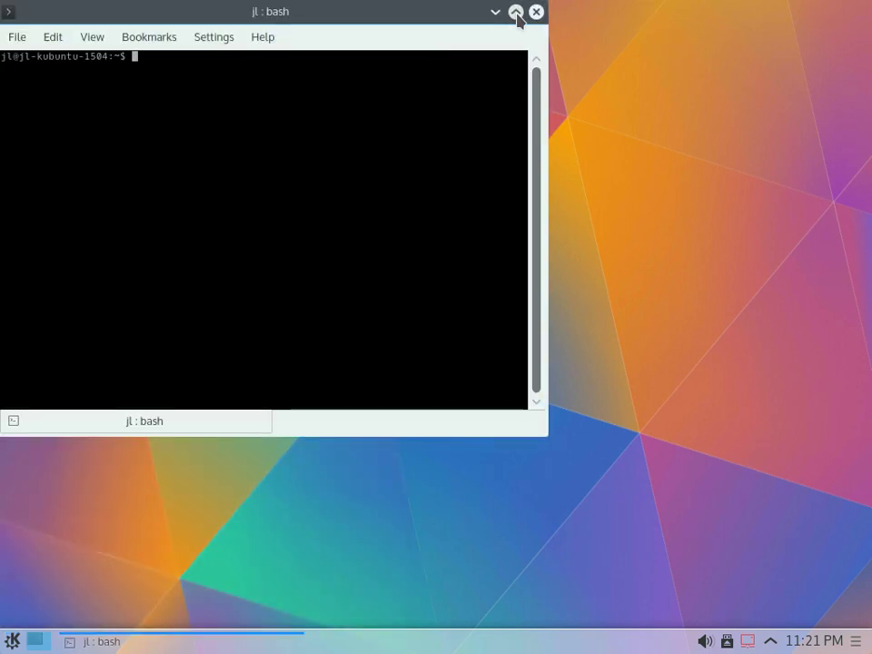
{"action": "left_click", "coordinate": [515, 12]}
Step: Display the kernel and system information by running uname -a
{"action": "type", "text": "uane"}
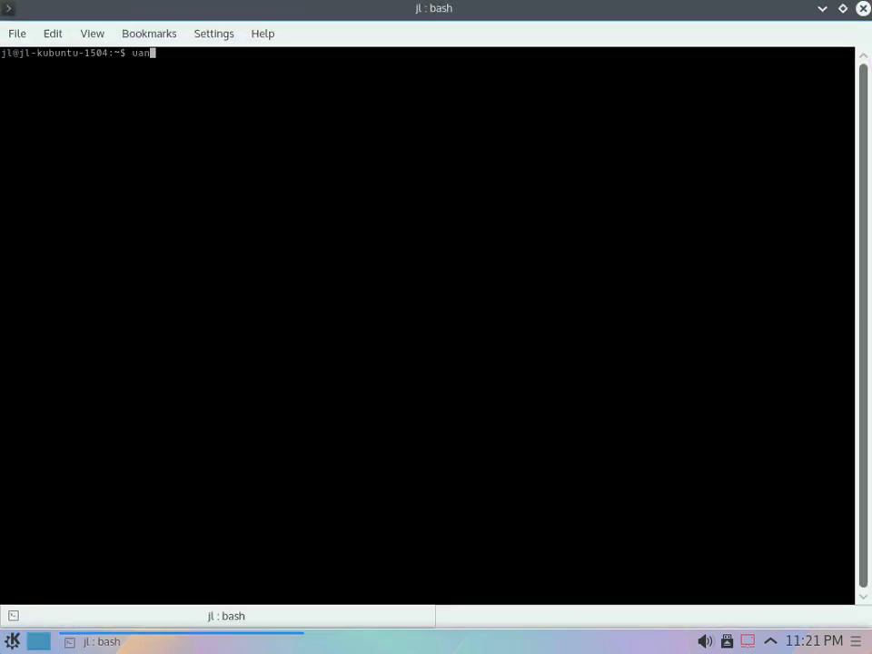
{"action": "key", "text": "BackSpace"}
{"action": "key", "text": "BackSpace"}
{"action": "key", "text": "BackSpace"}
{"action": "key", "text": "BackSpace"}
{"action": "type", "text": "namea"}
{"action": "key", "text": "BackSpace"}
{"action": "key", "text": "Return"}
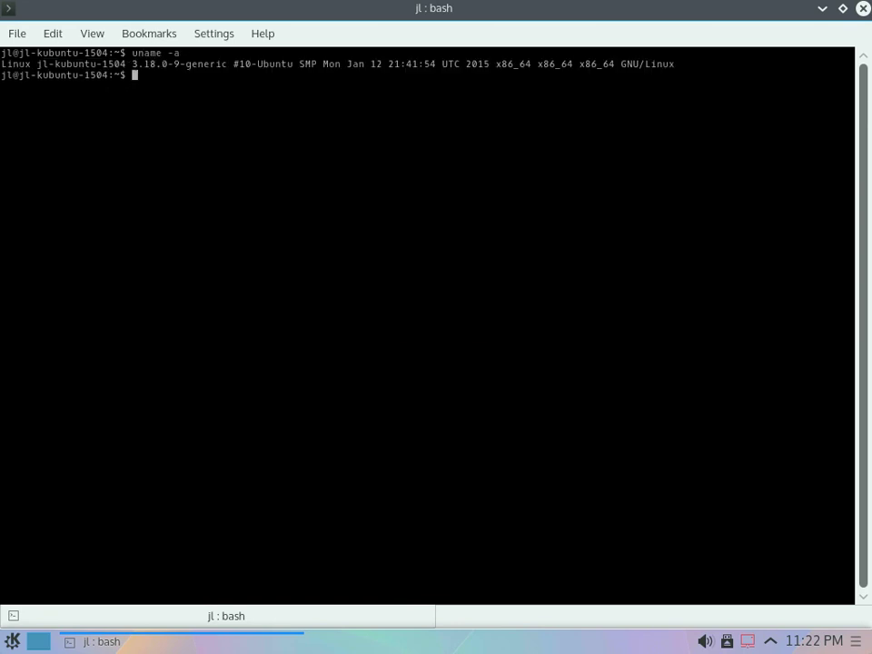
Step: List the disk usage of all mounted filesystems in human-readable units by running df -h
{"action": "key", "text": "Return"}
{"action": "key", "text": "Return"}
{"action": "type", "text": "df"}
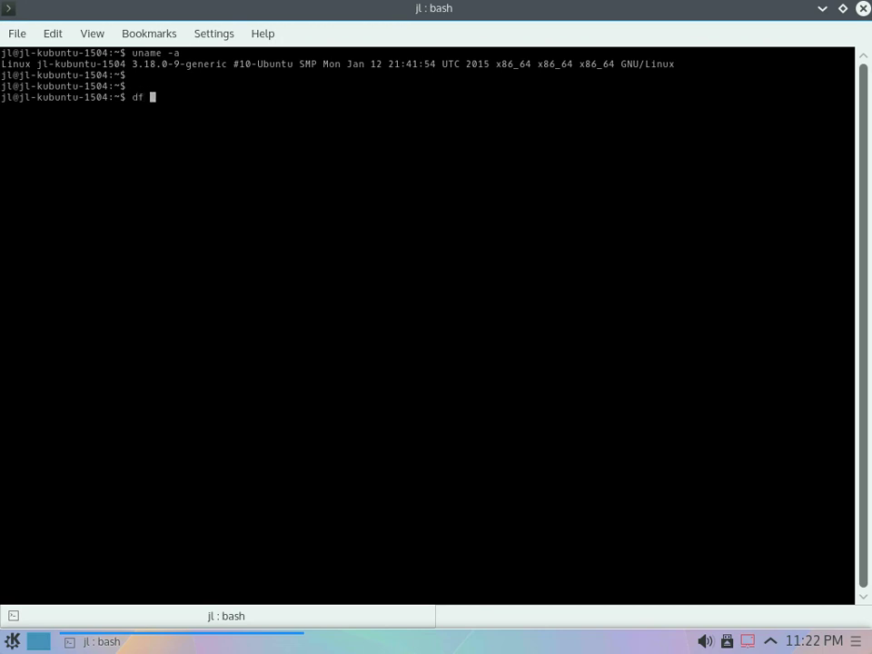
{"action": "key", "text": "Return"}
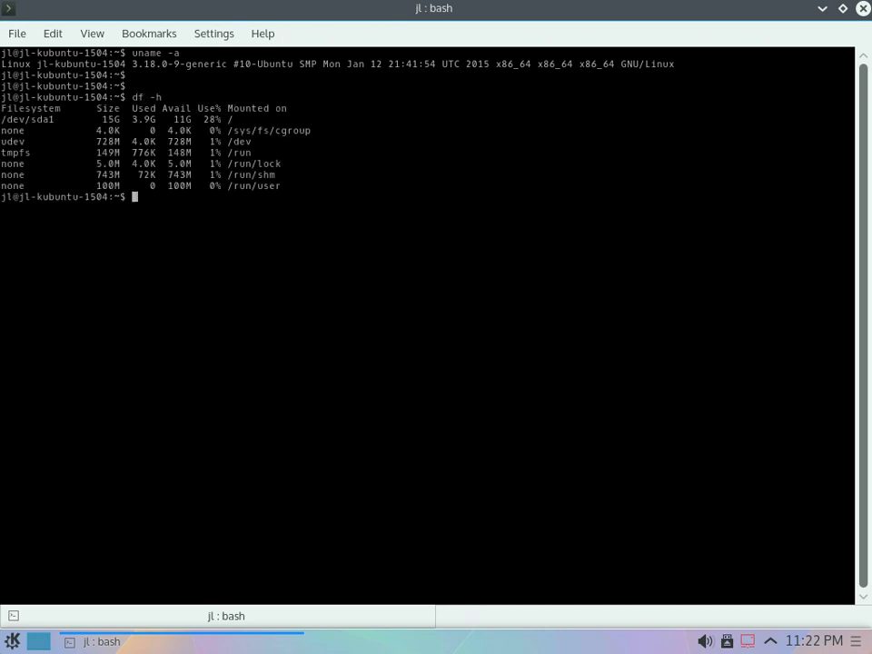
Step: Examine the running processes and memory use with top, and quit back to the shell prompt
{"action": "key", "text": "Return"}
{"action": "key", "text": "Return"}
{"action": "type", "text": "top"}
{"action": "key", "text": "Return"}
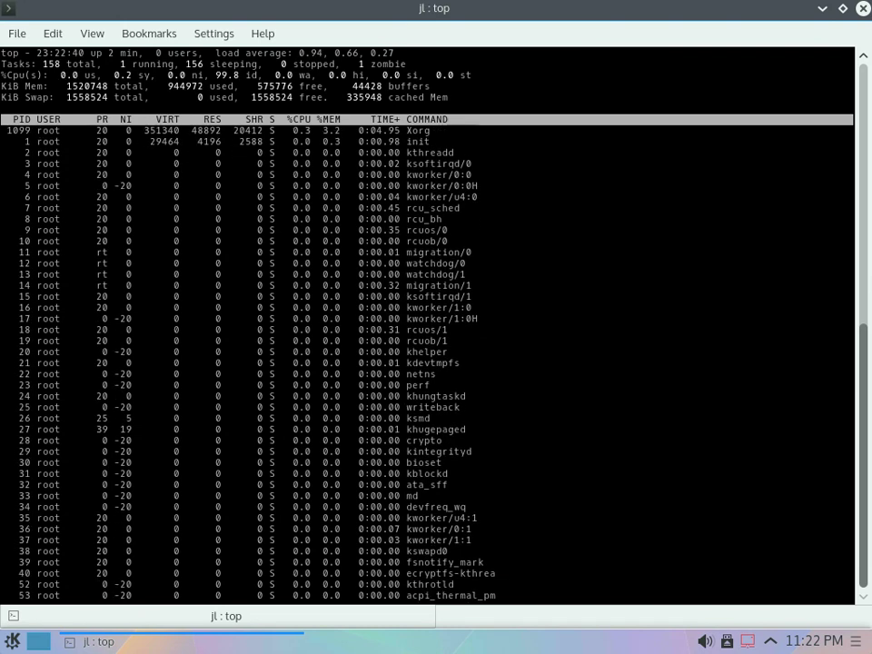
{"action": "key", "text": "q"}
{"action": "key", "text": "Return"}
{"action": "key", "text": "Return"}
{"action": "key", "text": "Return"}
{"action": "key", "text": "Return"}
{"action": "key", "text": "Return"}
{"action": "key", "text": "Return"}
{"action": "key", "text": "Return"}
{"action": "key", "text": "Return"}
{"action": "key", "text": "Return"}
{"action": "key", "text": "Return"}
{"action": "key", "text": "Return"}
{"action": "key", "text": "Return"}
{"action": "key", "text": "Return"}
{"action": "key", "text": "Return"}
{"action": "key", "text": "Return"}
{"action": "key", "text": "Return"}
{"action": "key", "text": "Return"}
{"action": "key", "text": "Return"}
{"action": "key", "text": "Return"}
{"action": "key", "text": "Return"}
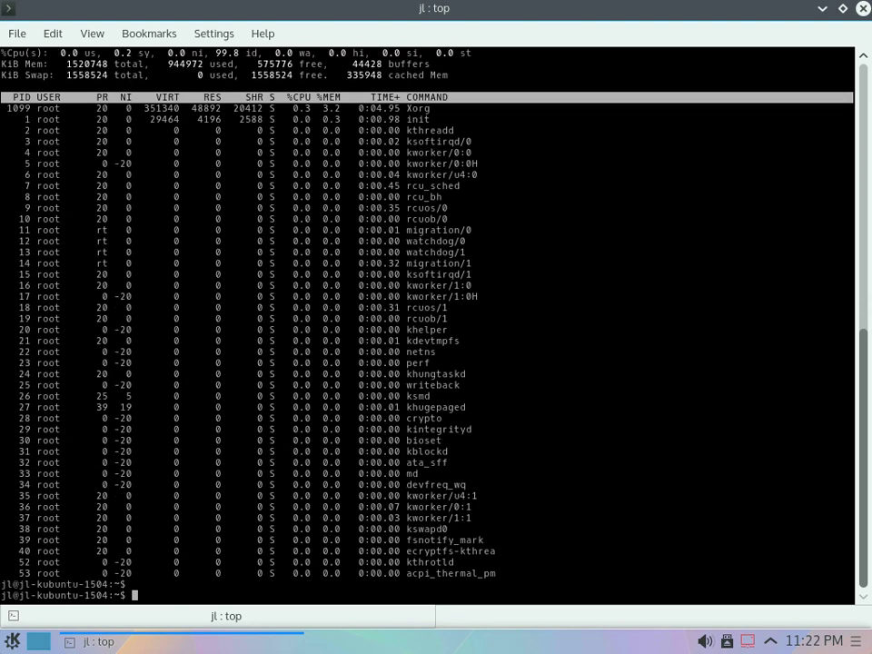
Step: List the environment variables with env and highlight the KDE_SESSION_VERSION and XDG_SESSION_DESKTOP values in the output
{"action": "type", "text": "env"}
{"action": "key", "text": "Return"}
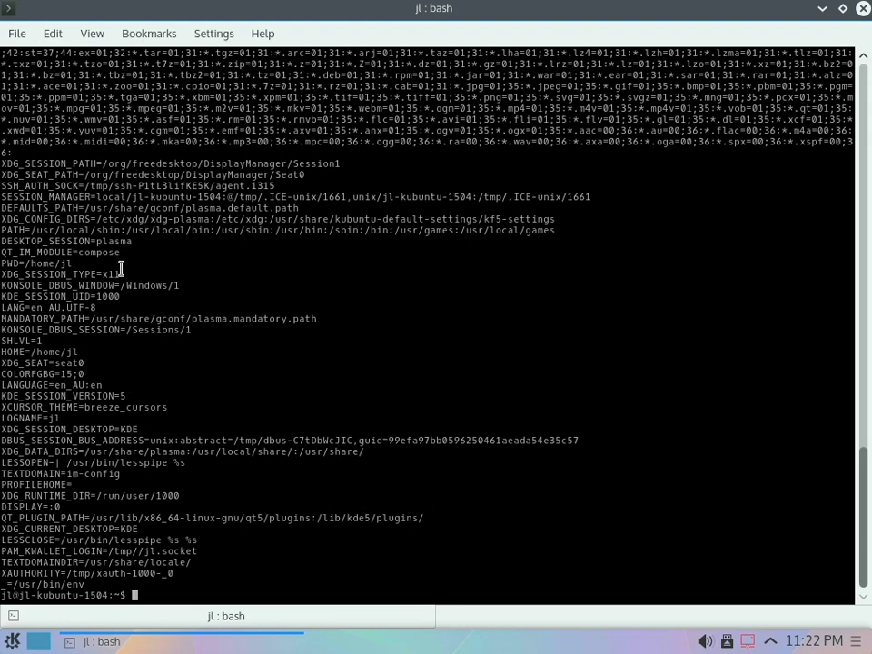
{"action": "left_click_drag", "start_coordinate": [115, 396], "coordinate": [148, 396]}
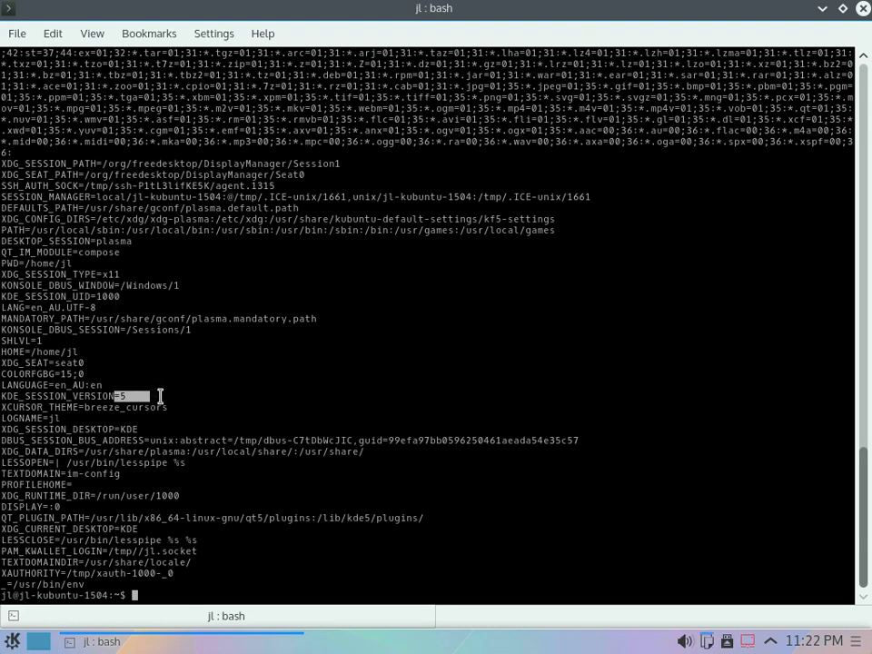
{"action": "left_click_drag", "start_coordinate": [109, 431], "coordinate": [146, 430]}
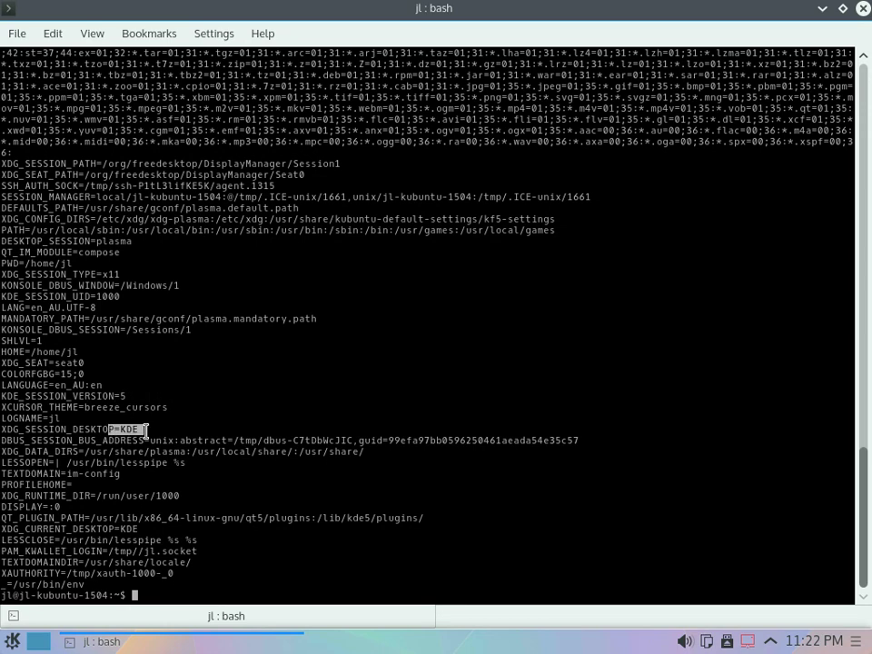
{"action": "left_click_drag", "start_coordinate": [157, 540], "coordinate": [225, 583]}
{"action": "left_click", "coordinate": [225, 583]}
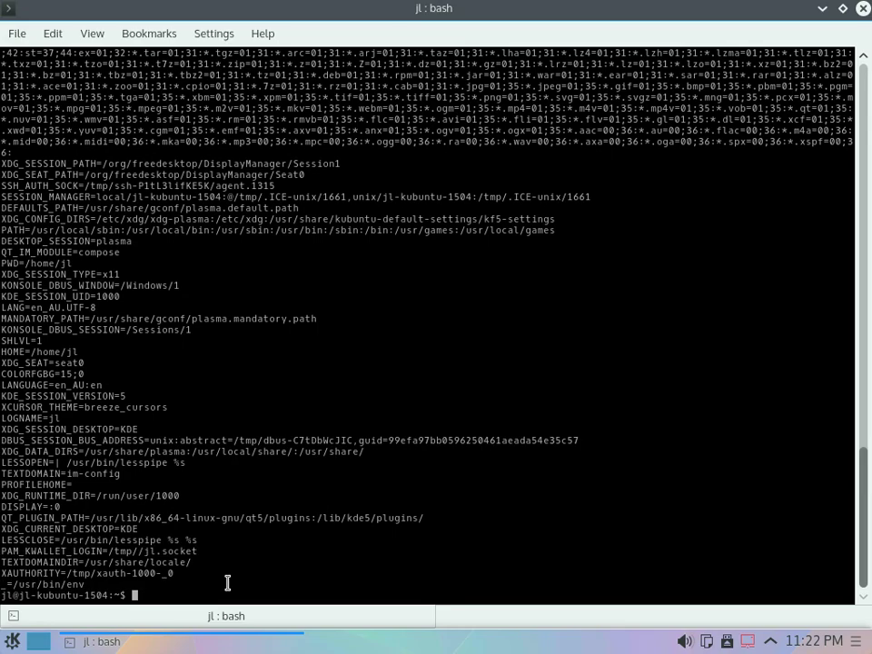
Step: Exit the terminal session and show all application categories in the launcher
{"action": "type", "text": "exit"}
{"action": "key", "text": "Return"}
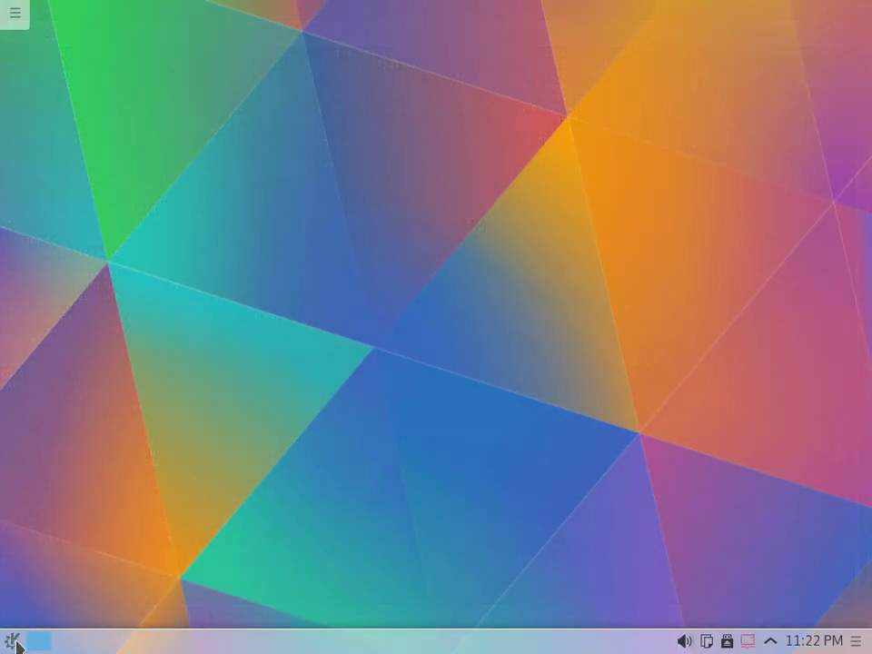
{"action": "left_click", "coordinate": [12, 642]}
{"action": "left_click", "coordinate": [91, 585]}
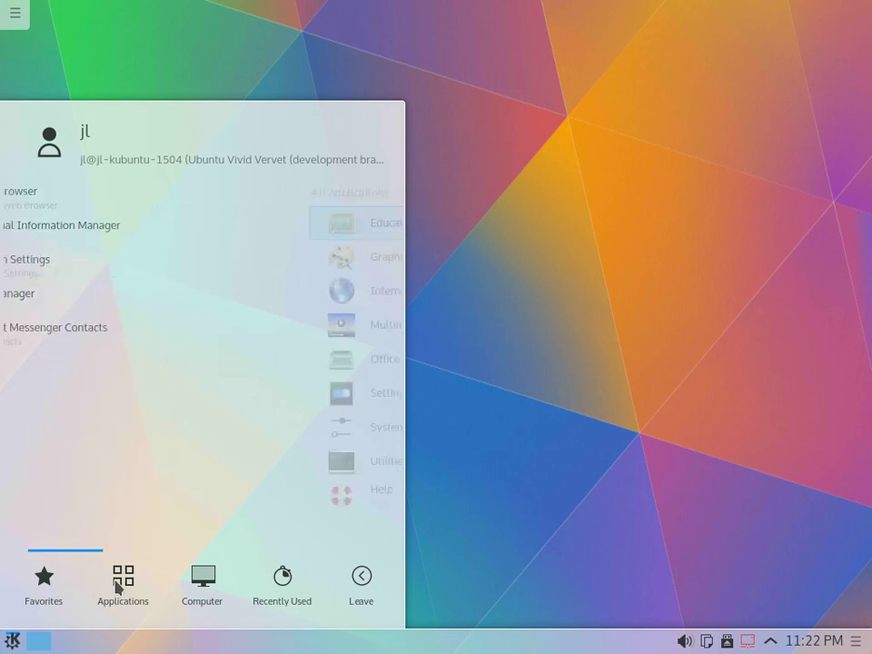
{"action": "mouse_move", "coordinate": [119, 585]}
Step: Browse the Education category's Mathematics and Science groups and return to all applications
{"action": "left_click", "coordinate": [202, 220]}
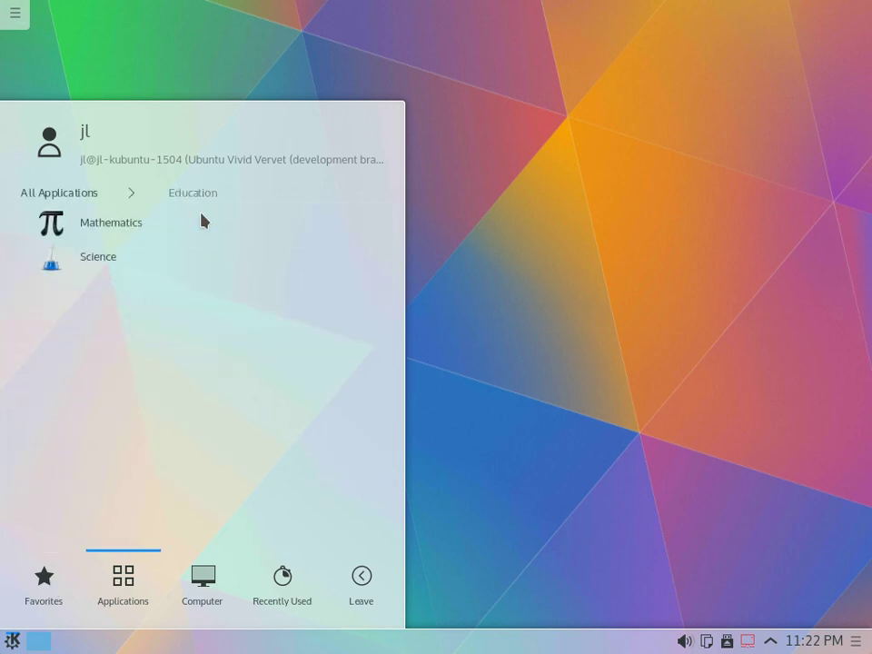
{"action": "left_click", "coordinate": [124, 227]}
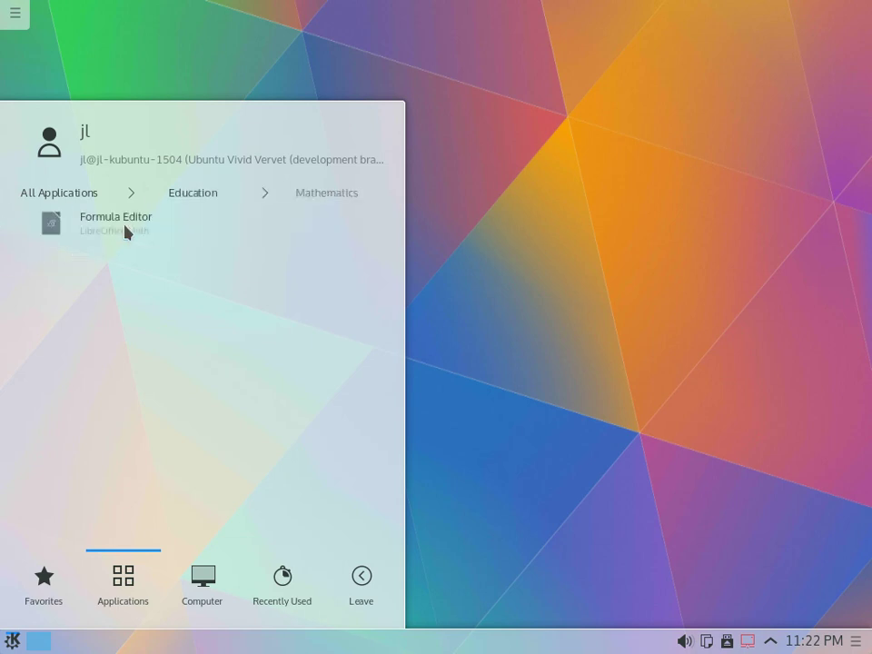
{"action": "left_click", "coordinate": [172, 194]}
{"action": "left_click", "coordinate": [140, 258]}
{"action": "left_click", "coordinate": [174, 195]}
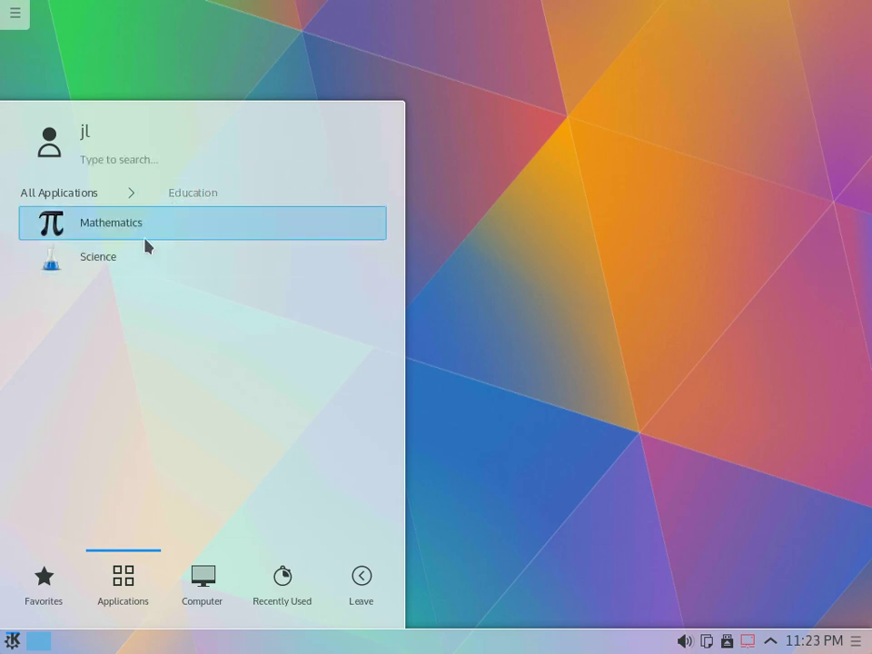
{"action": "left_click", "coordinate": [51, 199]}
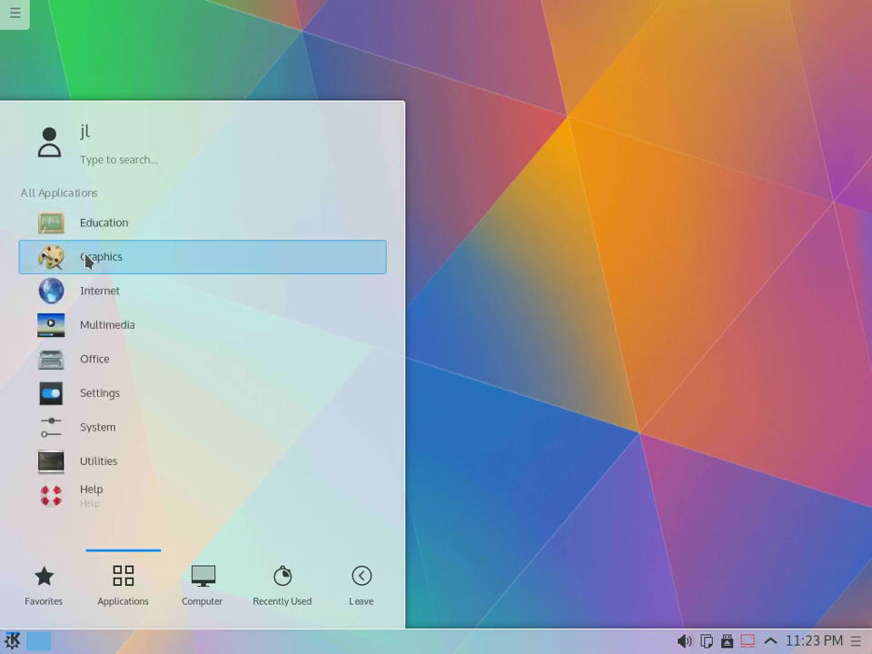
Step: Look through the applications installed in the Graphics category
{"action": "left_click", "coordinate": [86, 259]}
{"action": "key", "text": "Down"}
{"action": "key", "text": "Down"}
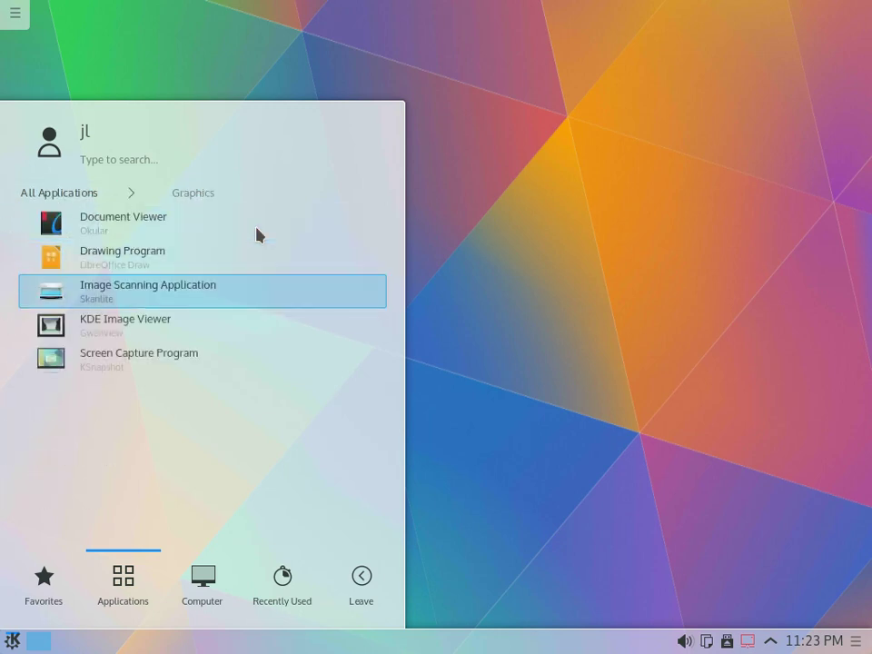
{"action": "key", "text": "Left"}
{"action": "key", "text": "Right"}
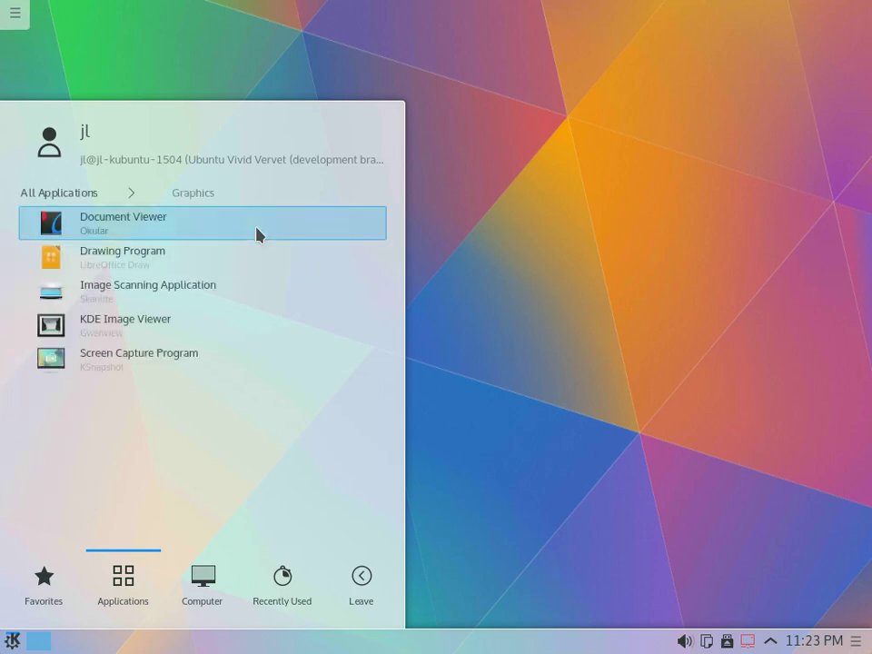
Step: Look through the applications in the Internet category down to the ssh-add entry
{"action": "key", "text": "Left"}
{"action": "key", "text": "Down"}
{"action": "key", "text": "Right"}
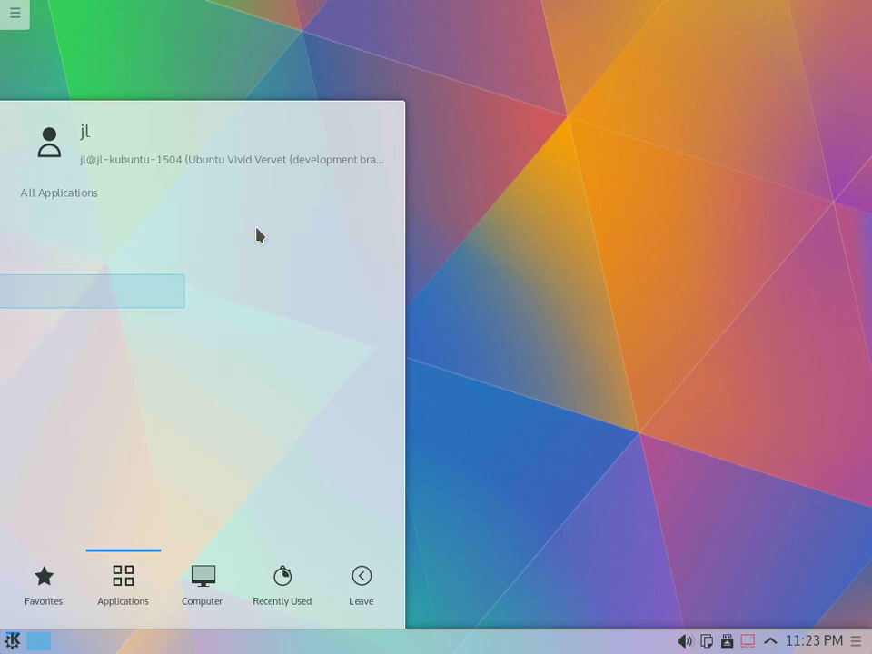
{"action": "key", "text": "Down"}
{"action": "key", "text": "Down"}
{"action": "key", "text": "Down"}
{"action": "key", "text": "Down"}
{"action": "key", "text": "Down"}
{"action": "key", "text": "Down"}
{"action": "key", "text": "Down"}
{"action": "key", "text": "Down"}
{"action": "key", "text": "Down"}
{"action": "key", "text": "Down"}
{"action": "key", "text": "Down"}
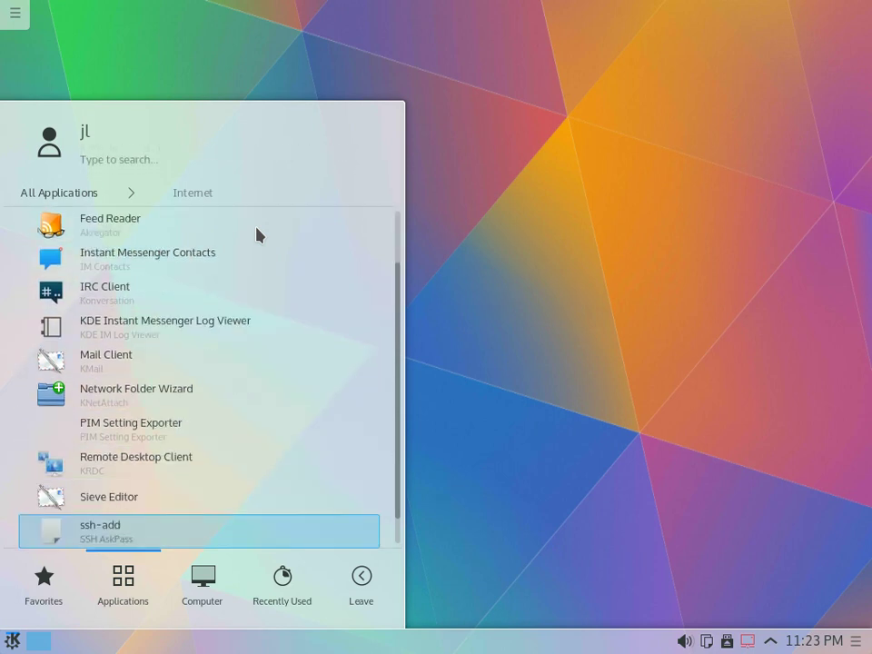
Step: Leave the Internet category, look into the Multimedia category and return to all applications
{"action": "key", "text": "Left"}
{"action": "key", "text": "Down"}
{"action": "key", "text": "Down"}
{"action": "key", "text": "Down"}
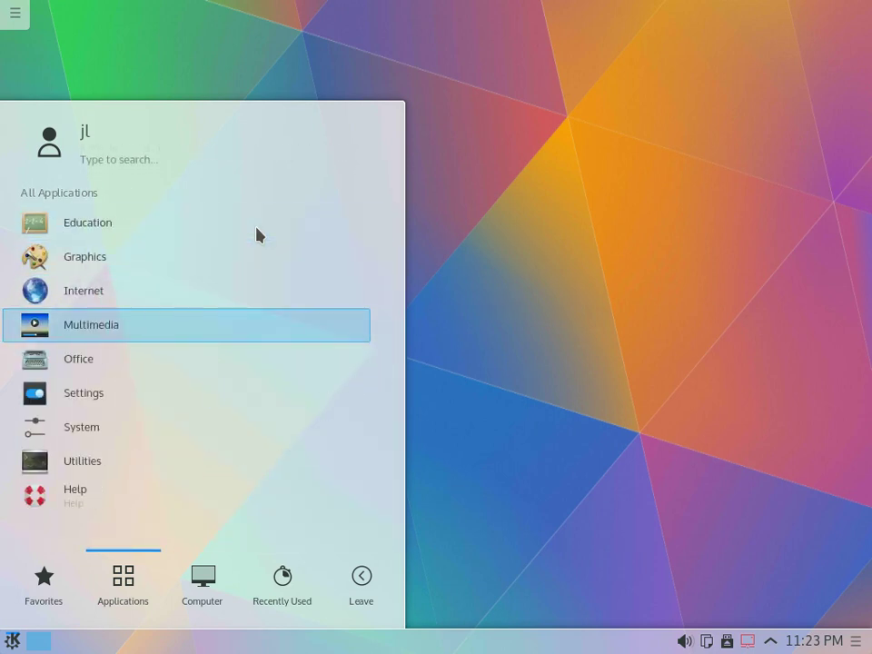
{"action": "key", "text": "Right"}
{"action": "key", "text": "Left"}
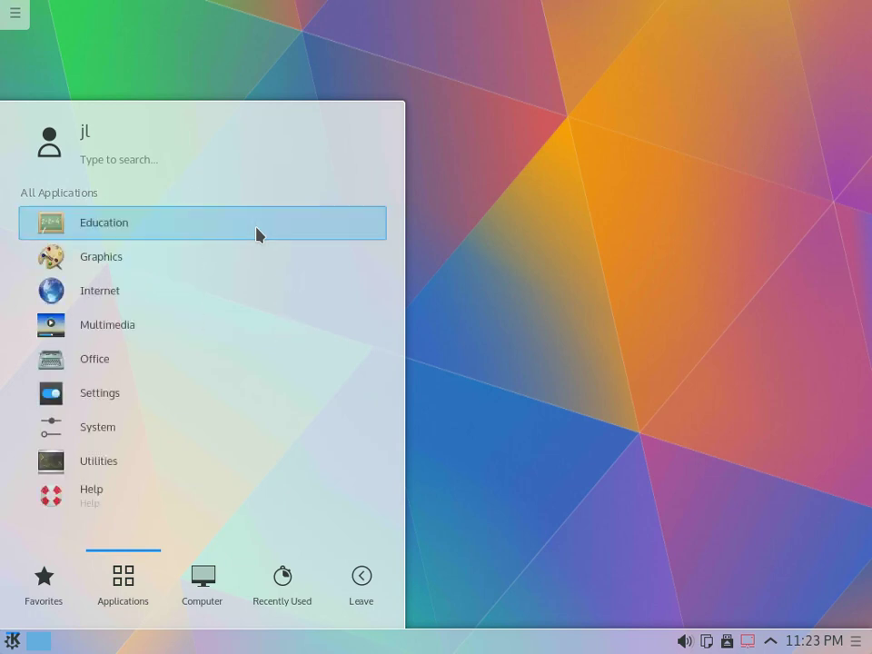
Step: Look through the applications in the Office category down to Word Processor and return to all applications
{"action": "key", "text": "Down"}
{"action": "key", "text": "Down"}
{"action": "key", "text": "Down"}
{"action": "key", "text": "Down"}
{"action": "key", "text": "Right"}
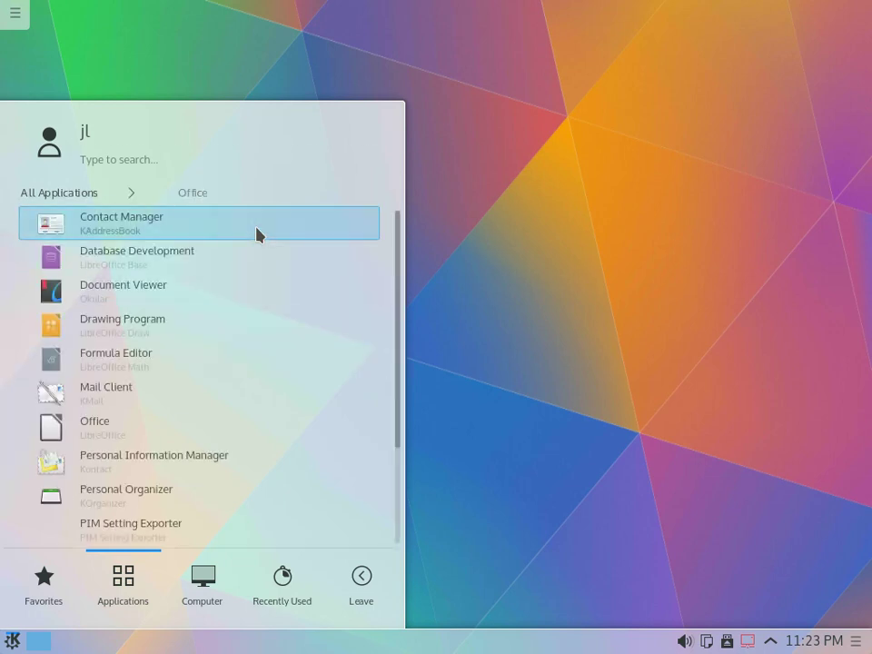
{"action": "key", "text": "Down"}
{"action": "key", "text": "Down"}
{"action": "key", "text": "Down"}
{"action": "key", "text": "Down"}
{"action": "key", "text": "Down"}
{"action": "key", "text": "Down"}
{"action": "key", "text": "Down"}
{"action": "key", "text": "Down"}
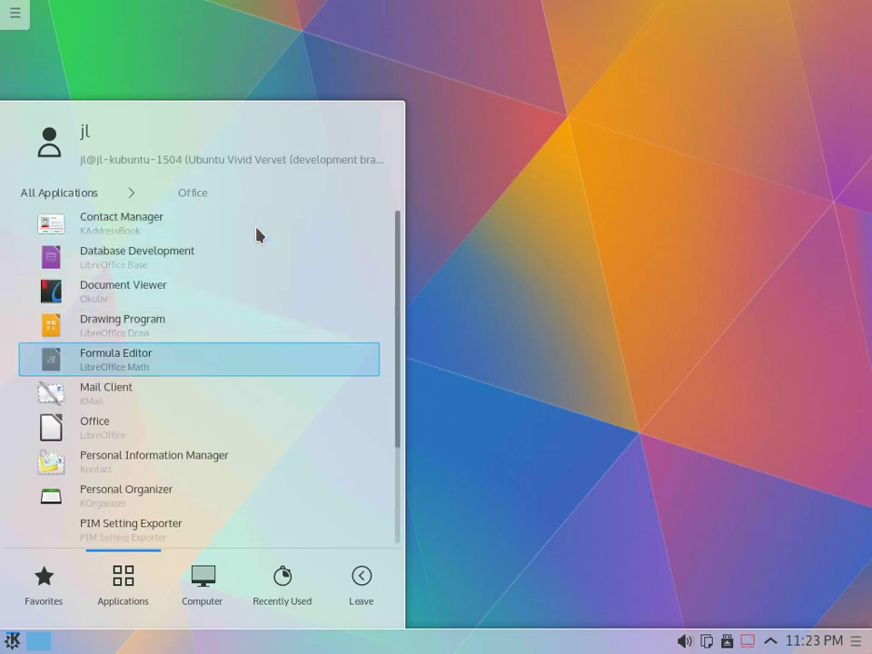
{"action": "key", "text": "Down"}
{"action": "key", "text": "Down"}
{"action": "key", "text": "Down"}
{"action": "key", "text": "Down"}
{"action": "key", "text": "Down"}
{"action": "key", "text": "Down"}
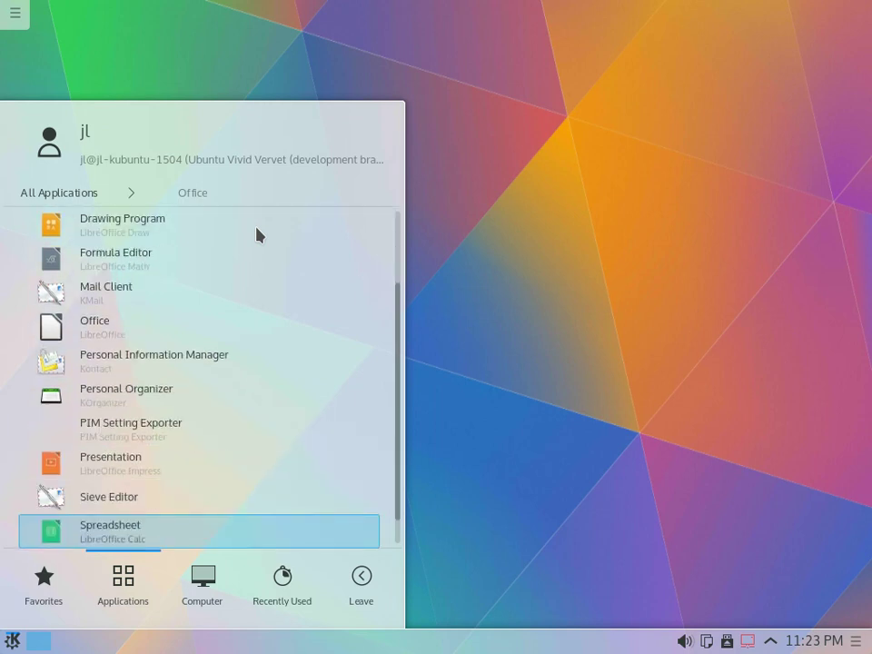
{"action": "key", "text": "Up"}
{"action": "key", "text": "Up"}
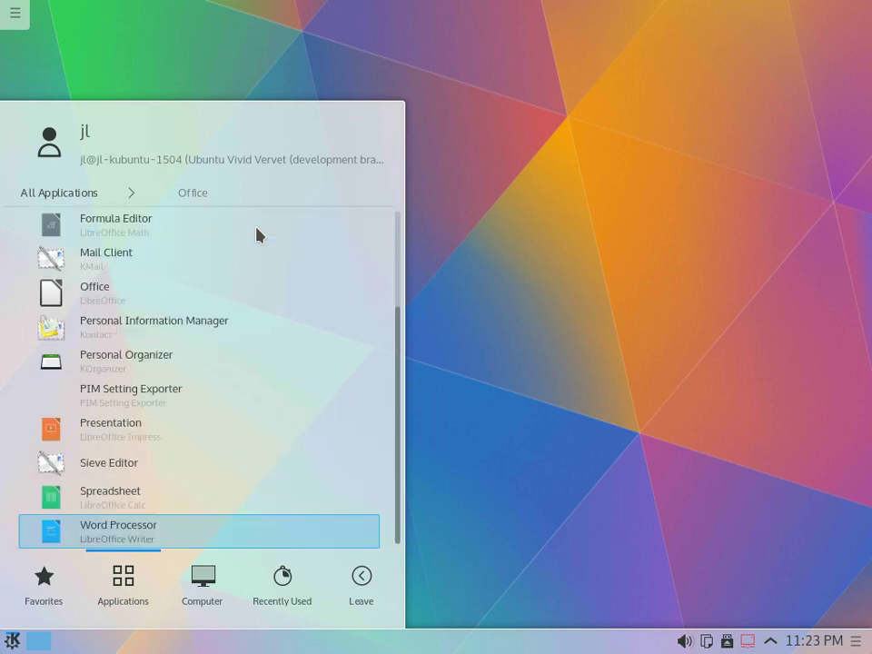
{"action": "key", "text": "Left"}
Step: Look through the entries in the Settings category and return to all applications
{"action": "key", "text": "Up"}
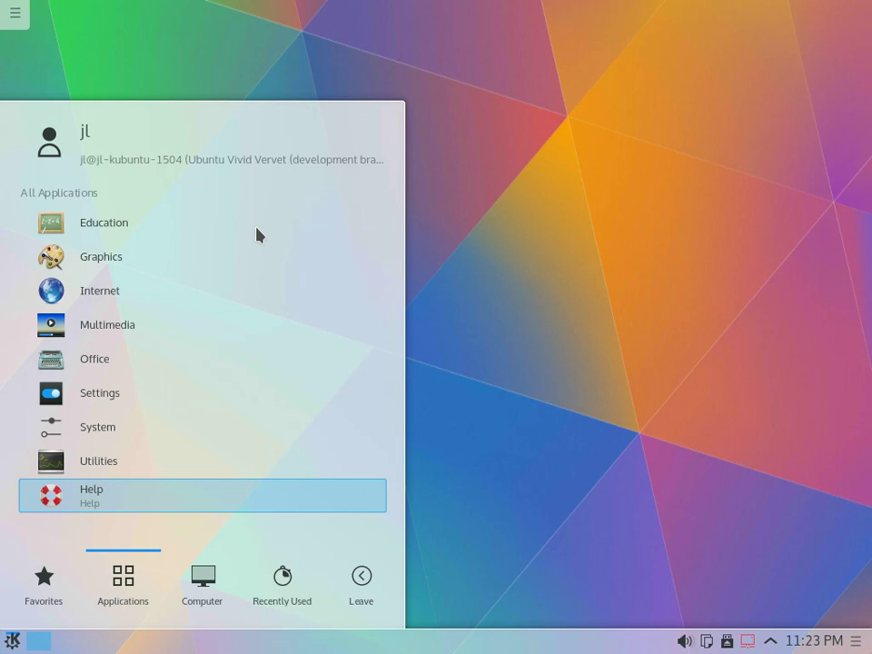
{"action": "key", "text": "Up"}
{"action": "key", "text": "Up"}
{"action": "key", "text": "Up"}
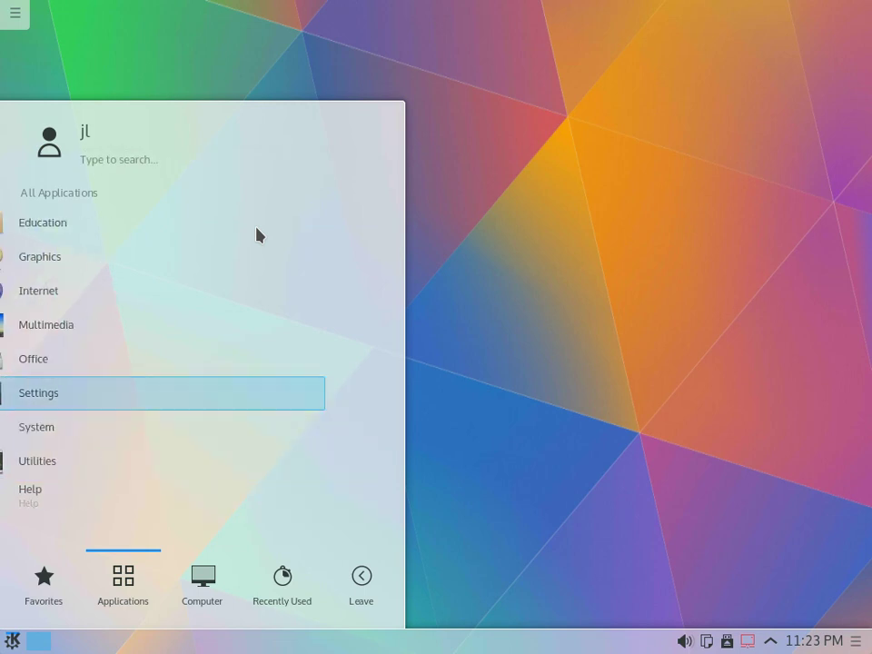
{"action": "key", "text": "Right"}
{"action": "key", "text": "Down"}
{"action": "key", "text": "Down"}
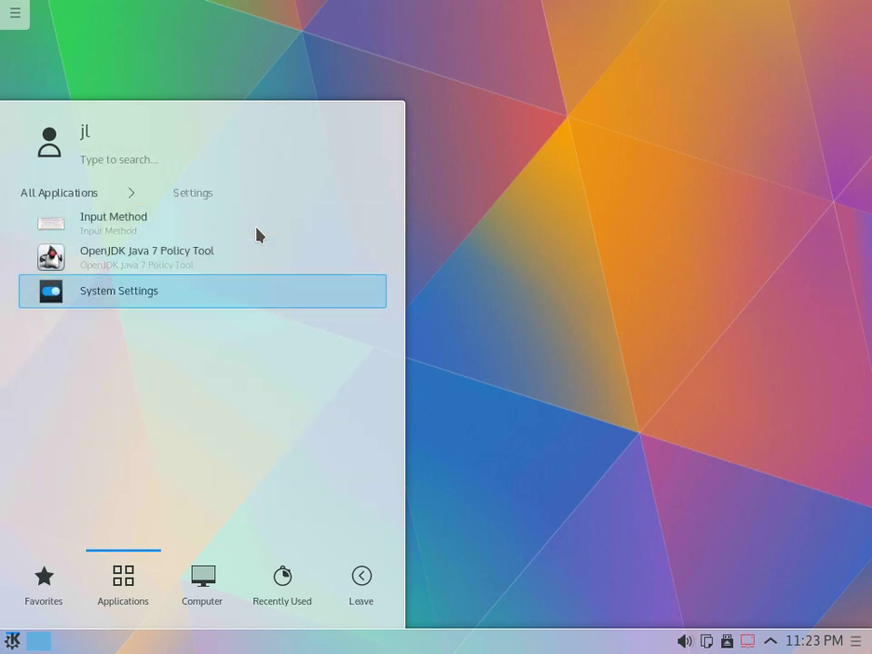
{"action": "key", "text": "Left"}
Step: Look through the applications in the System category down to the Terminal entry
{"action": "key", "text": "Up"}
{"action": "key", "text": "Up"}
{"action": "key", "text": "Up"}
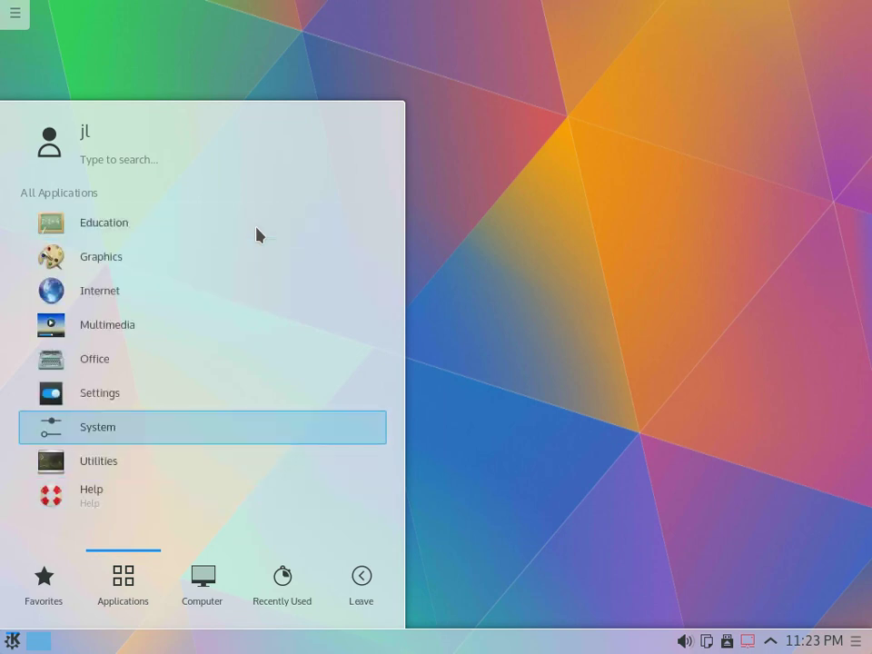
{"action": "key", "text": "Right"}
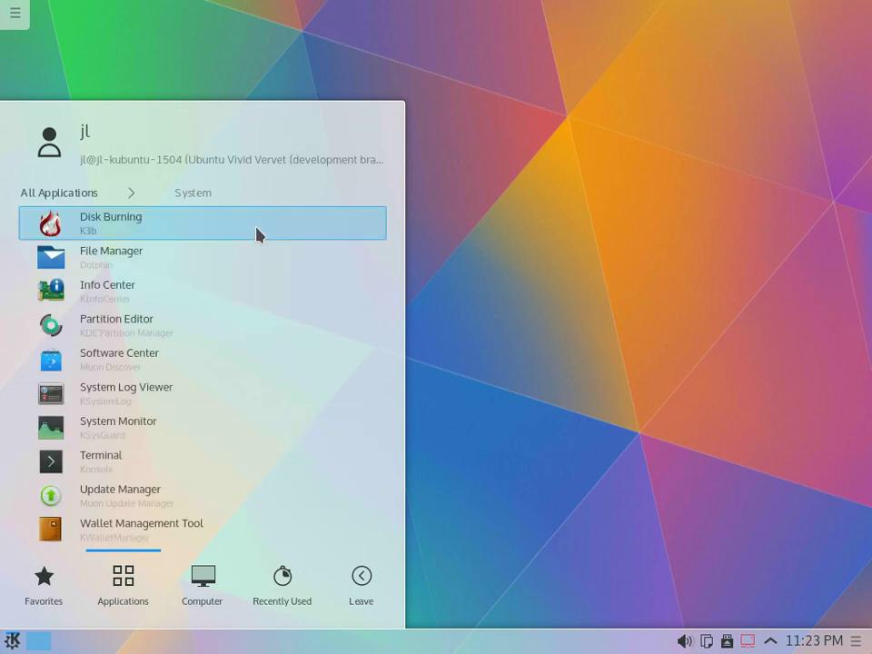
{"action": "key", "text": "Down"}
{"action": "key", "text": "Down"}
{"action": "key", "text": "Down"}
{"action": "key", "text": "Down"}
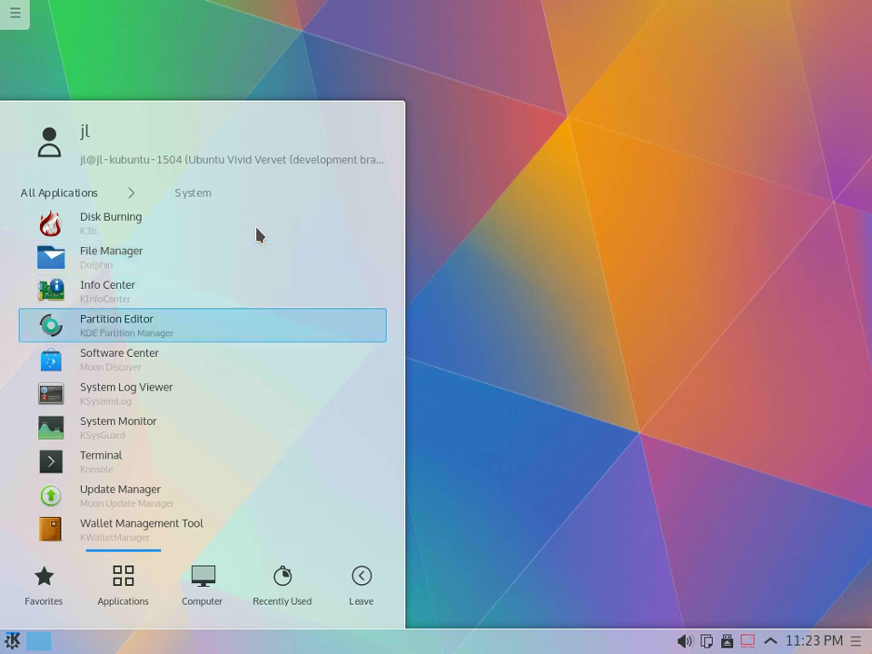
{"action": "key", "text": "Down"}
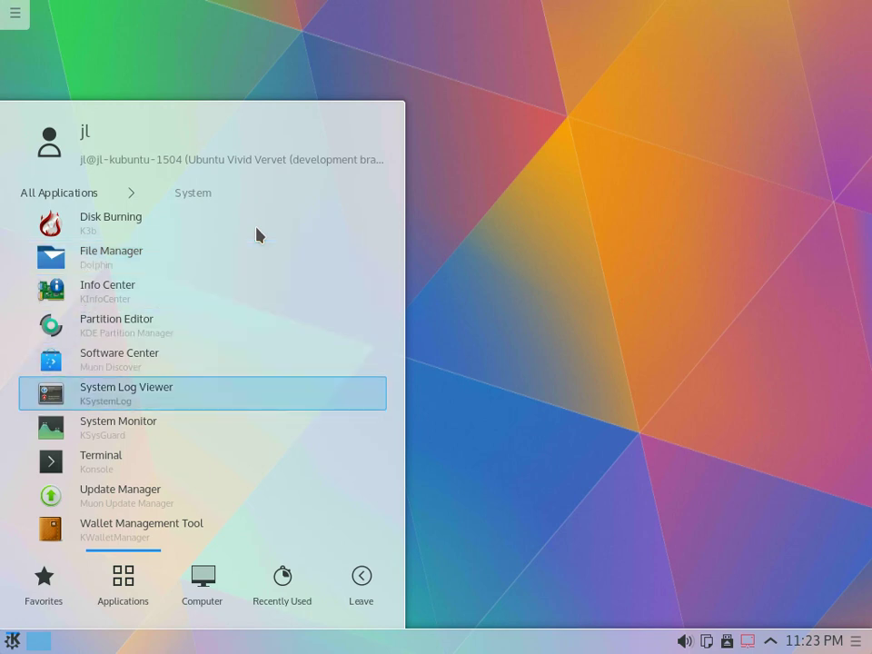
{"action": "key", "text": "Down"}
{"action": "key", "text": "Down"}
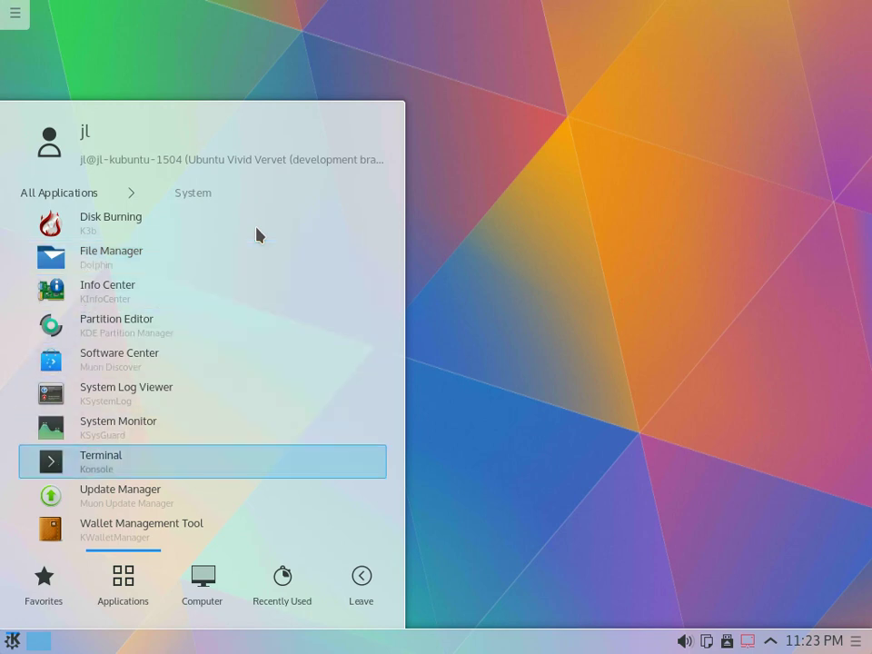
Step: Launch the Software Center (Muon Discover) from the System category
{"action": "key", "text": "Down"}
{"action": "key", "text": "Down"}
{"action": "key", "text": "Down"}
{"action": "key", "text": "Down"}
{"action": "key", "text": "Down"}
{"action": "key", "text": "Down"}
{"action": "key", "text": "Down"}
{"action": "key", "text": "Return"}
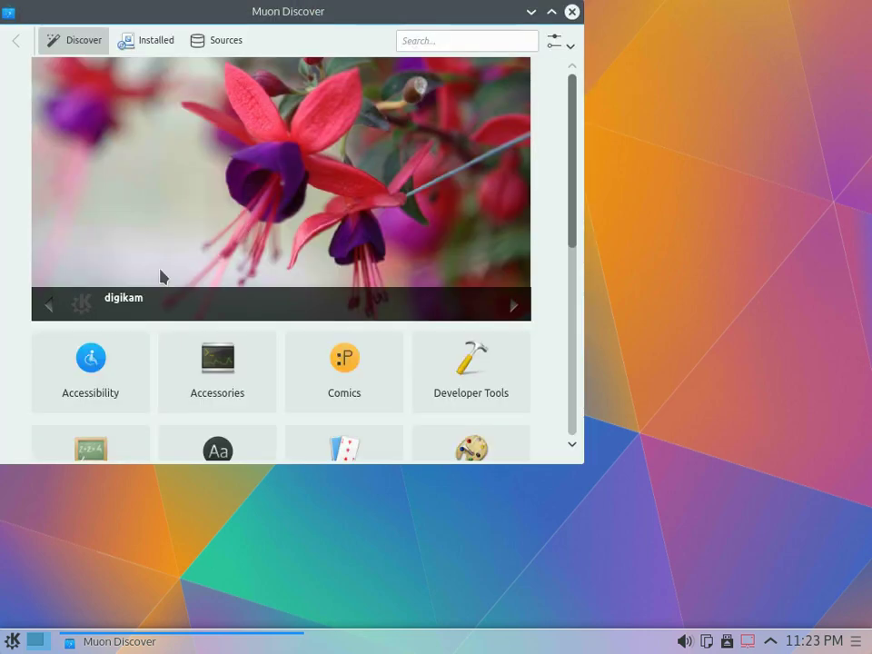
Step: Maximize the Muon Discover window and view the options in its Settings submenu
{"action": "left_click", "coordinate": [552, 13]}
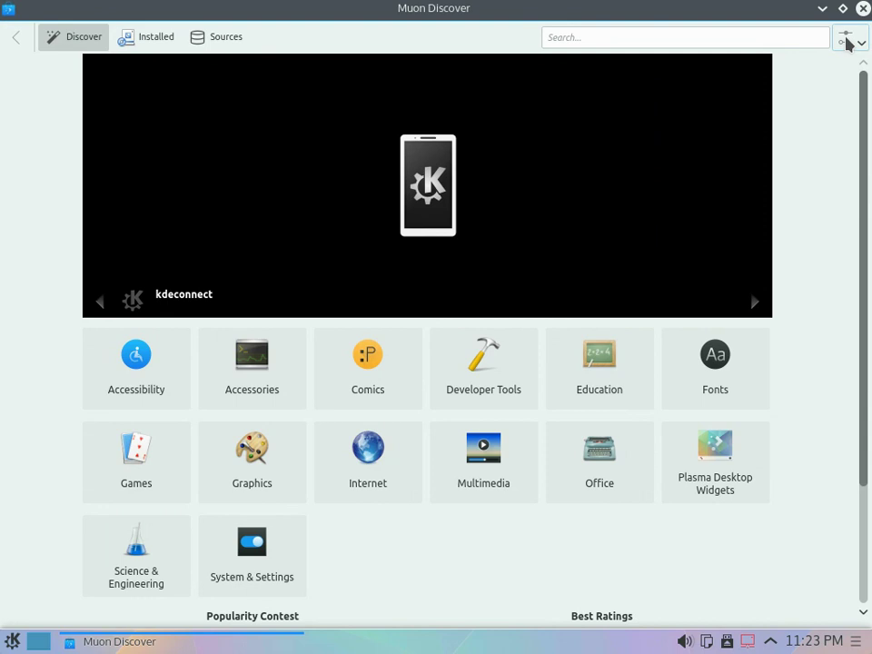
{"action": "left_click", "coordinate": [847, 42]}
{"action": "mouse_move", "coordinate": [834, 65]}
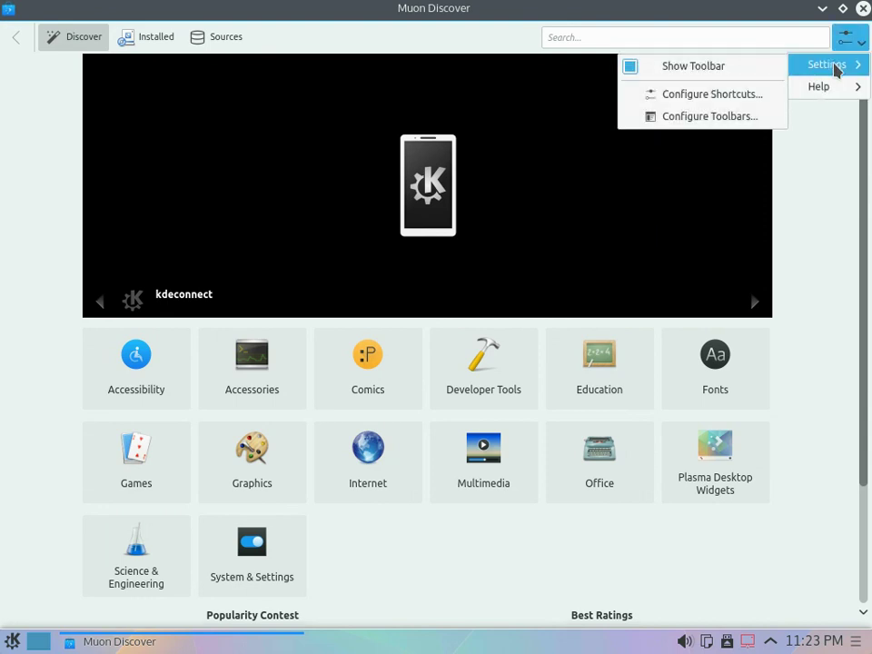
{"action": "left_click", "coordinate": [821, 405]}
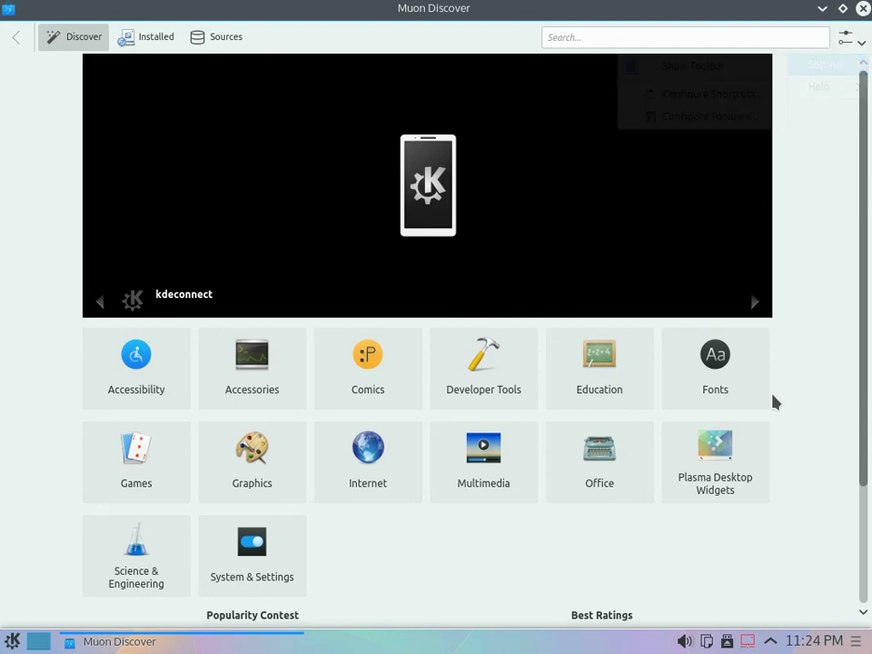
Step: Browse the Fonts, Graphics and Internet software categories, returning to the overview after each
{"action": "left_click", "coordinate": [718, 373]}
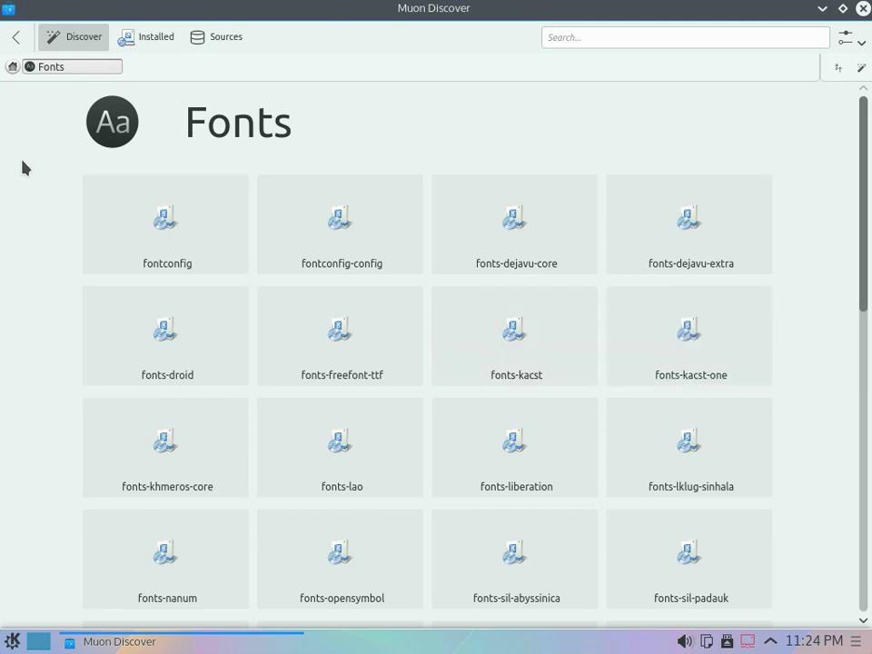
{"action": "left_click", "coordinate": [17, 38]}
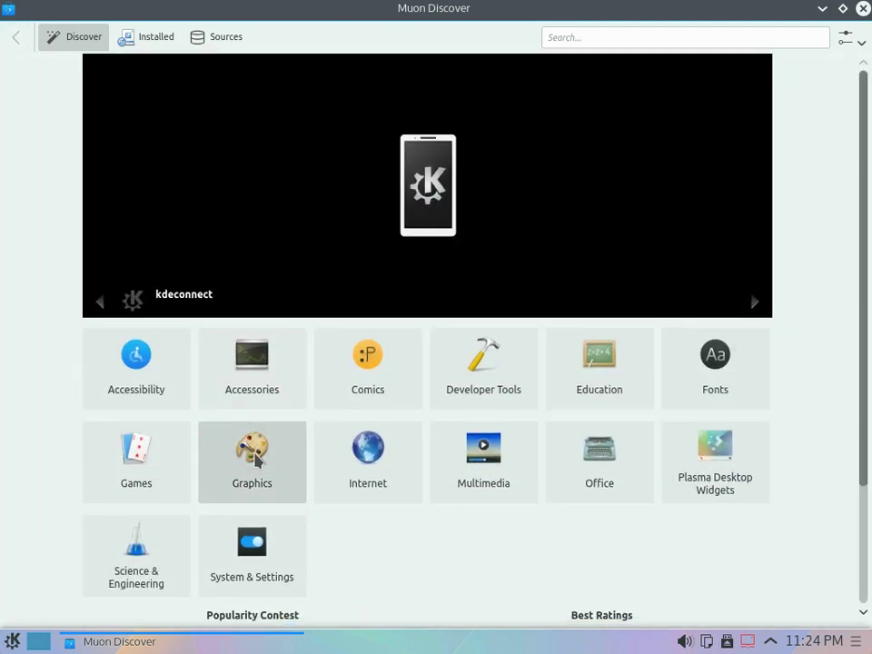
{"action": "left_click", "coordinate": [273, 482]}
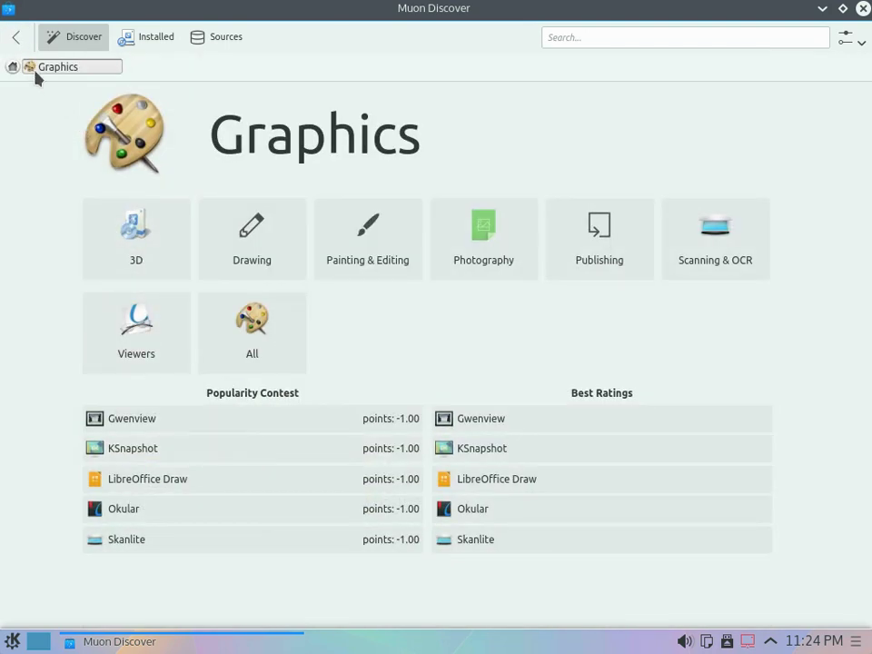
{"action": "left_click", "coordinate": [14, 38]}
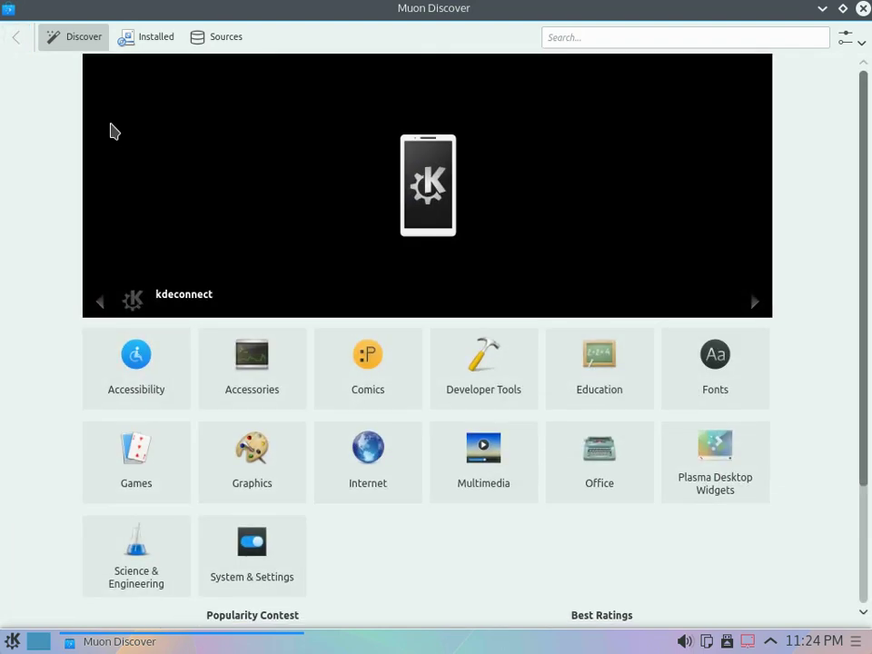
{"action": "left_click", "coordinate": [370, 456]}
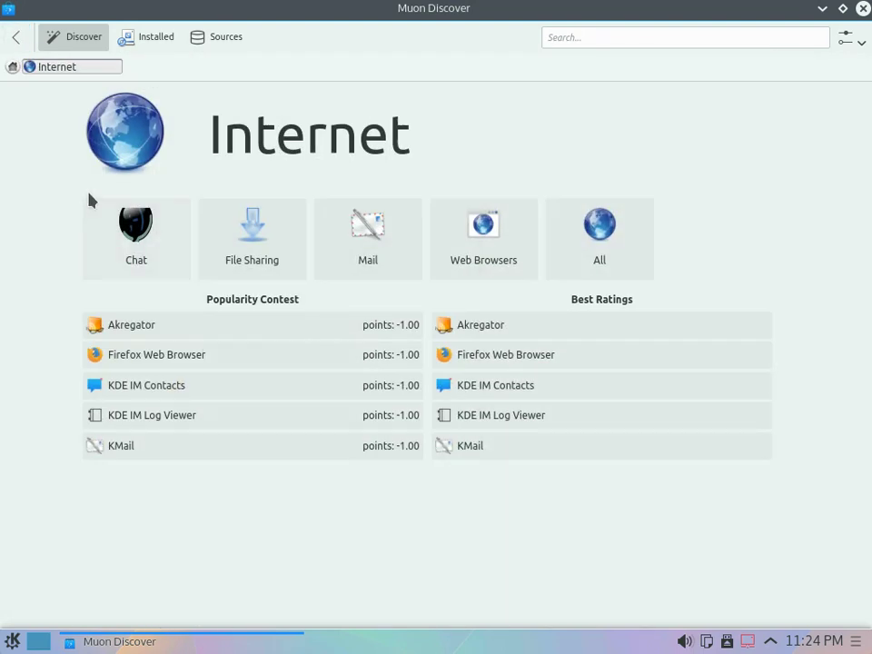
{"action": "left_click", "coordinate": [15, 40]}
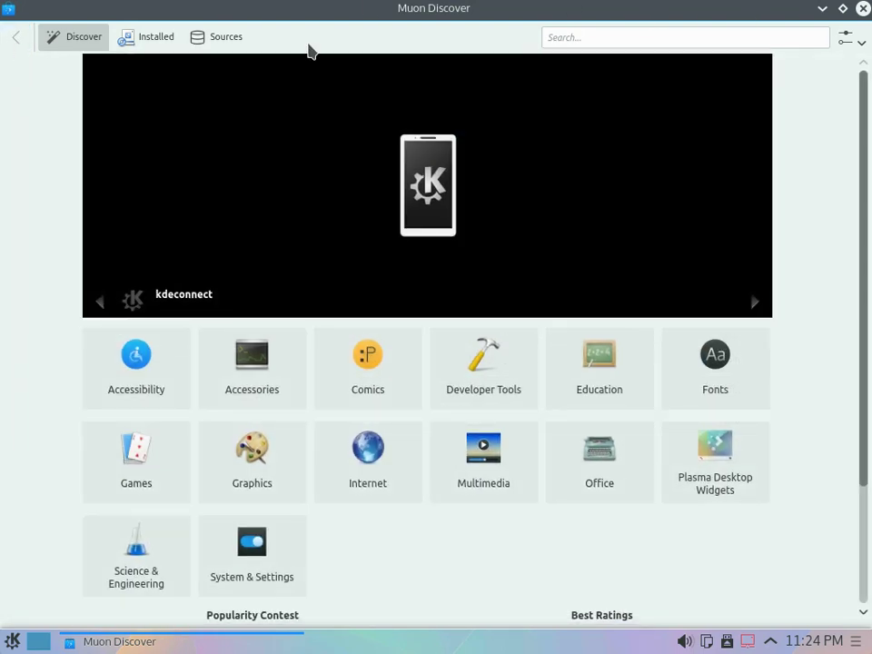
Step: Review the lists of installed applications and software sources, and close Muon Discover
{"action": "left_click", "coordinate": [164, 39]}
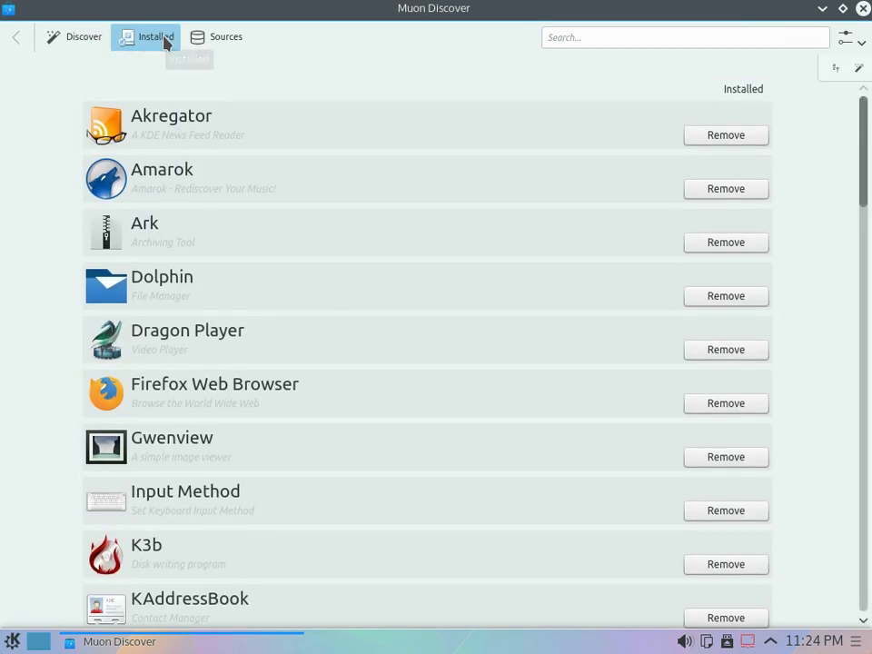
{"action": "left_click", "coordinate": [212, 40]}
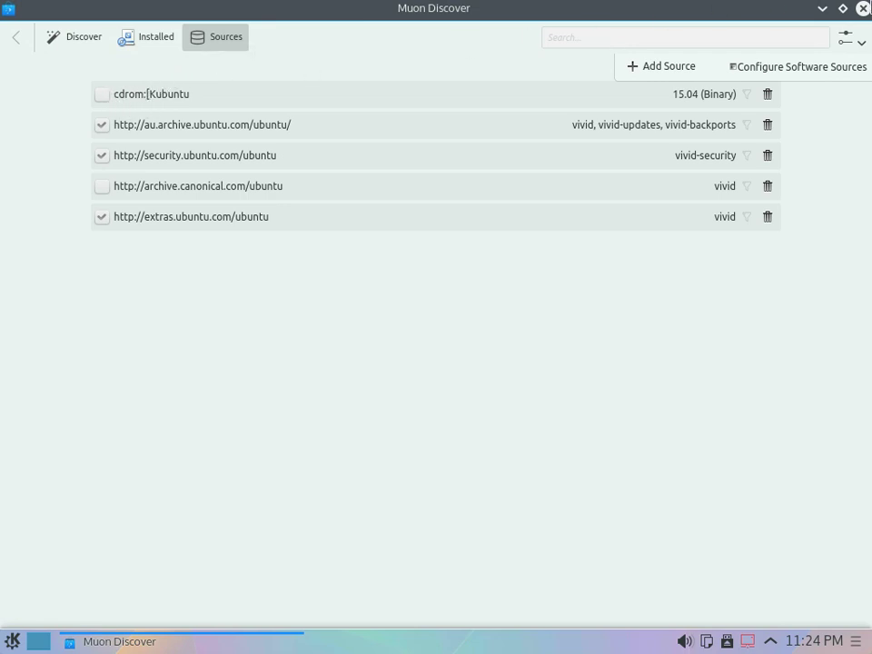
{"action": "left_click", "coordinate": [863, 9]}
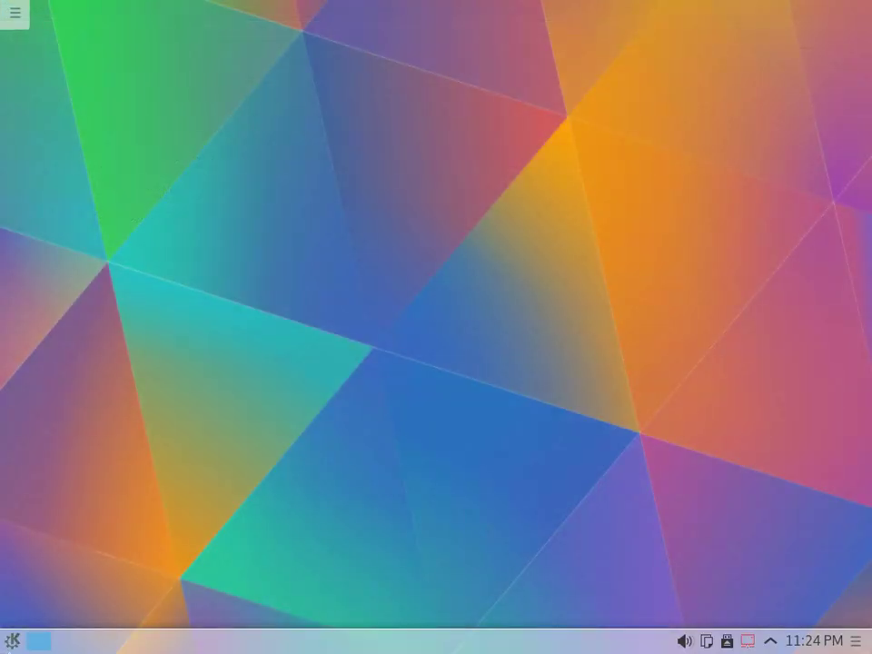
Step: Open the System category among all applications in the launcher
{"action": "left_click", "coordinate": [11, 643]}
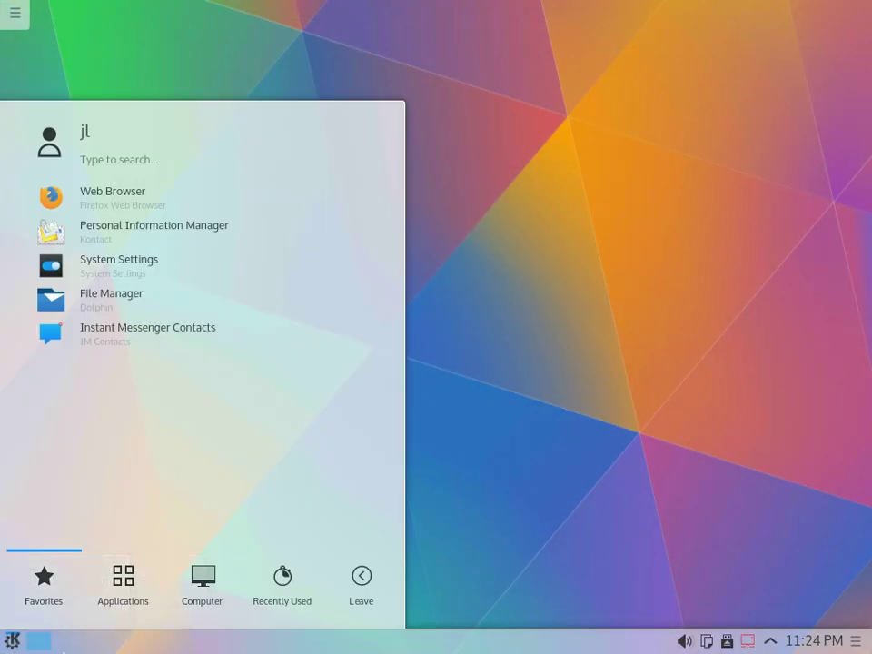
{"action": "left_click", "coordinate": [121, 588]}
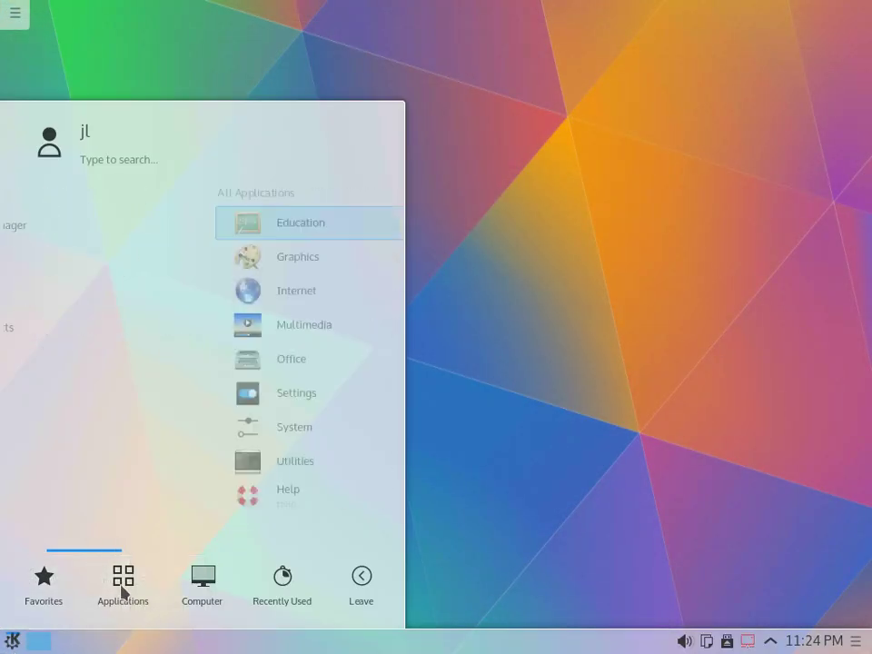
{"action": "key", "text": "Down"}
{"action": "key", "text": "Down"}
{"action": "key", "text": "Down"}
{"action": "key", "text": "Down"}
{"action": "key", "text": "Down"}
{"action": "key", "text": "Down"}
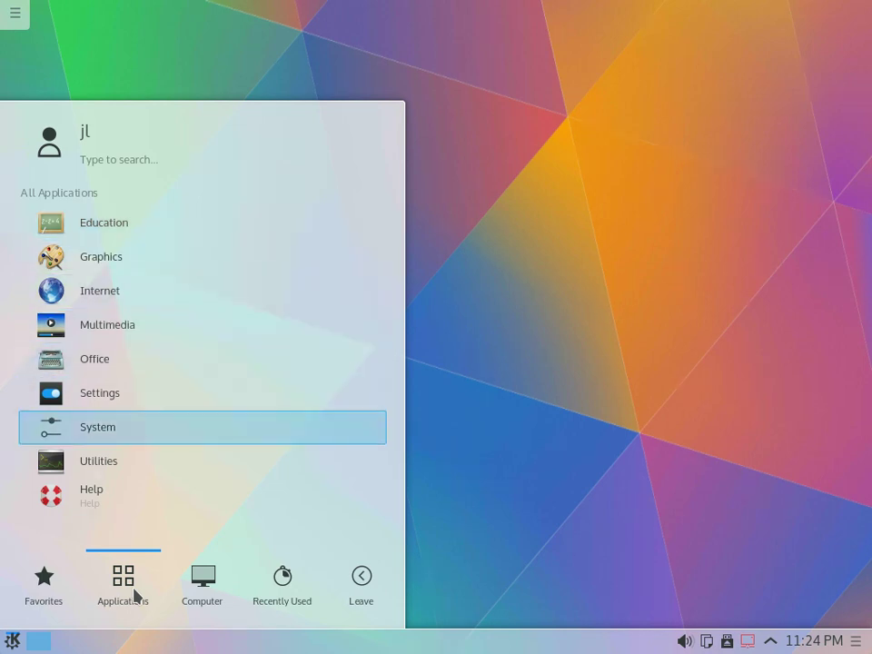
{"action": "key", "text": "Return"}
Step: Try to launch System Log Viewer (KSystemLog) and dismiss the error dialog
{"action": "key", "text": "Down"}
{"action": "key", "text": "Down"}
{"action": "key", "text": "Down"}
{"action": "key", "text": "Down"}
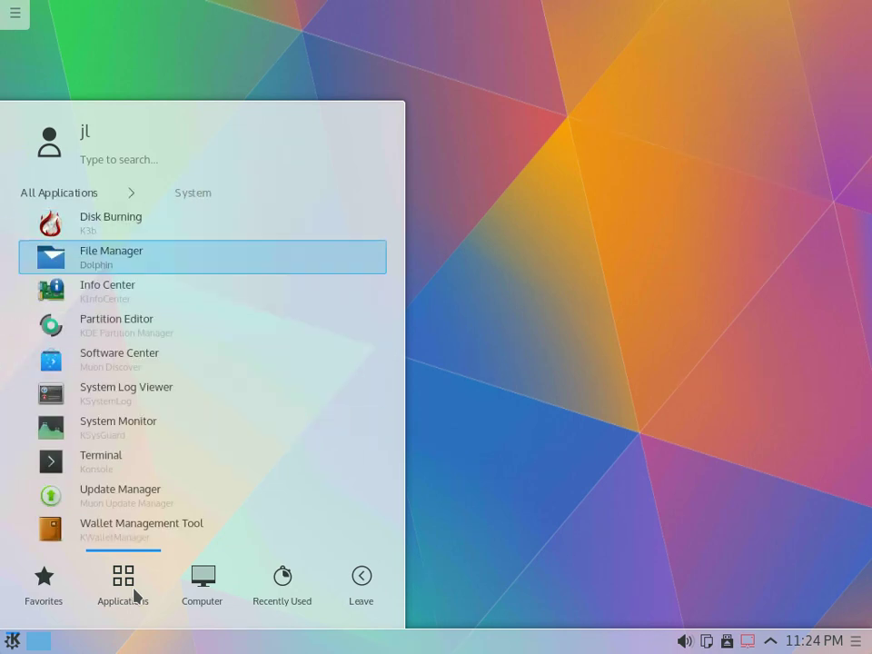
{"action": "key", "text": "Down"}
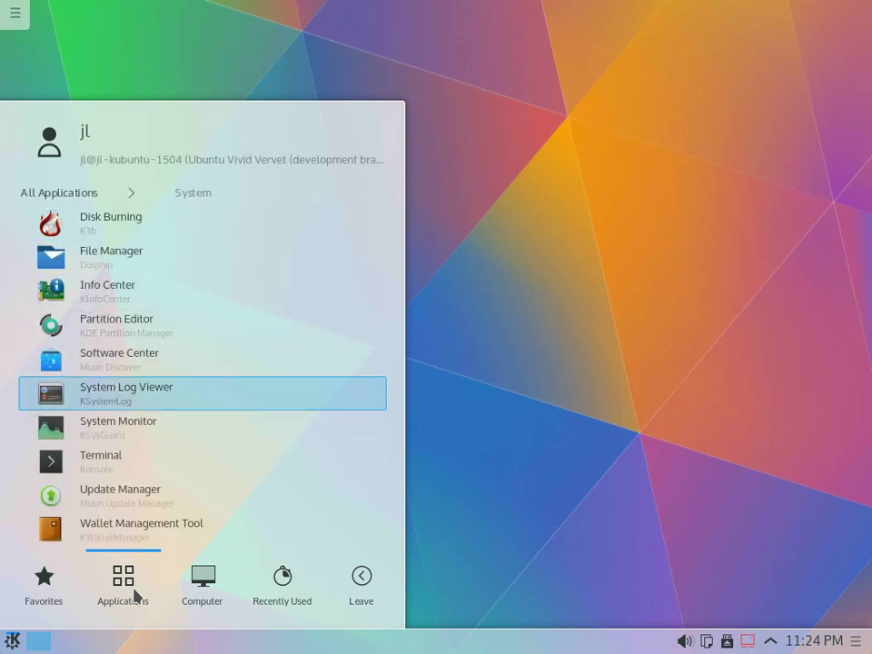
{"action": "key", "text": "Return"}
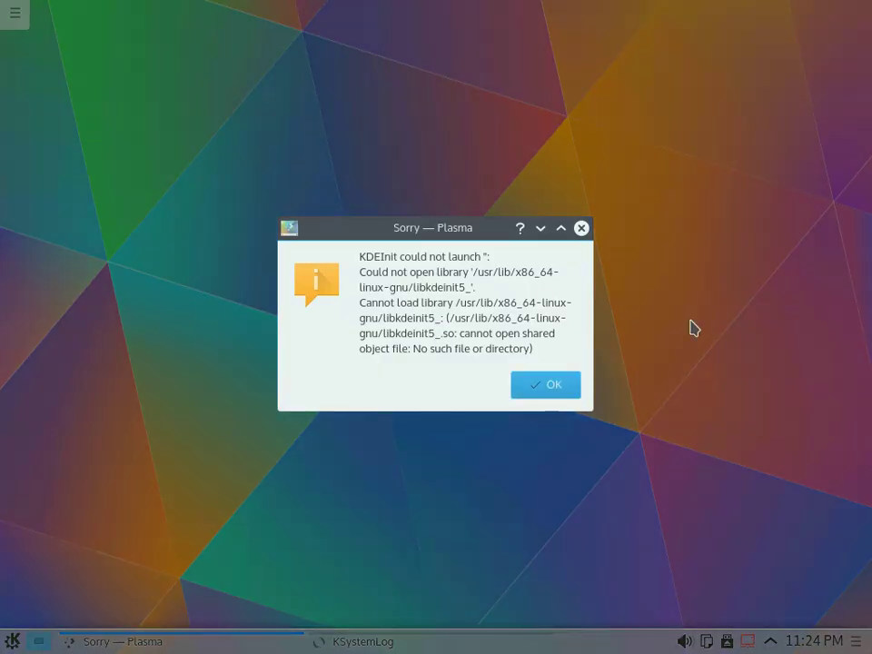
{"action": "left_click", "coordinate": [534, 387]}
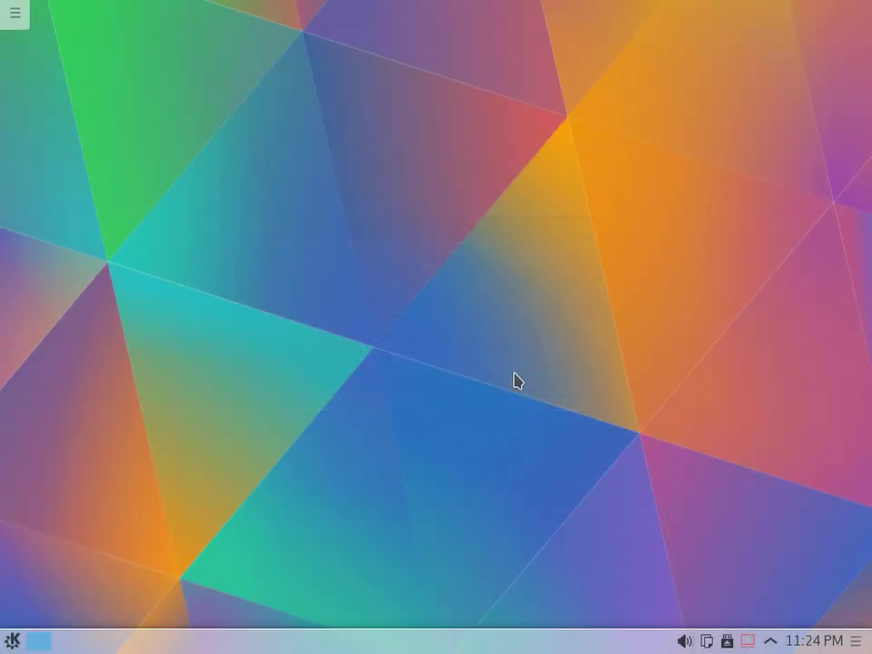
Step: Launch System Monitor (KSysGuard) from the System category among all applications in the launcher
{"action": "left_click", "coordinate": [12, 640]}
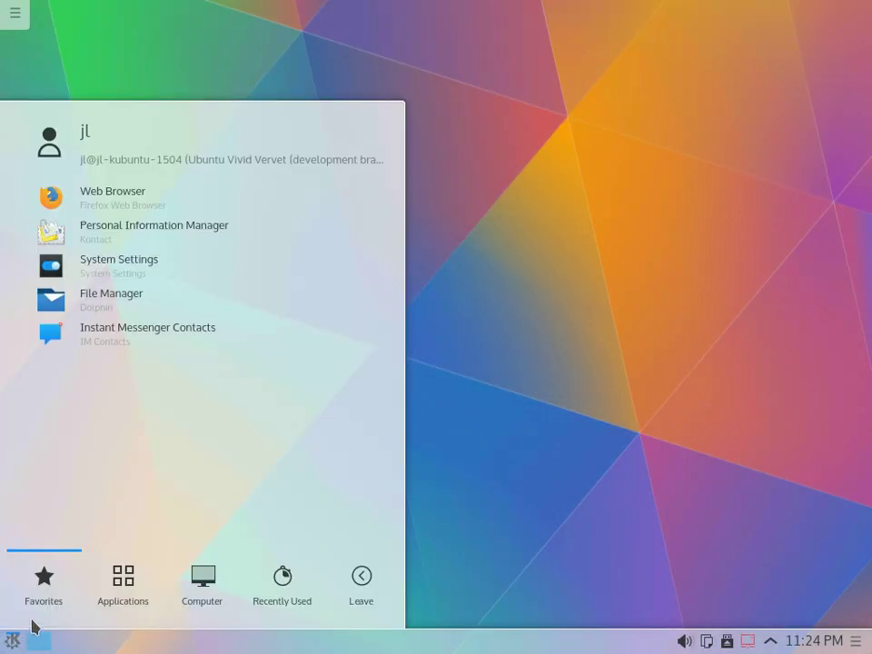
{"action": "left_click", "coordinate": [110, 588]}
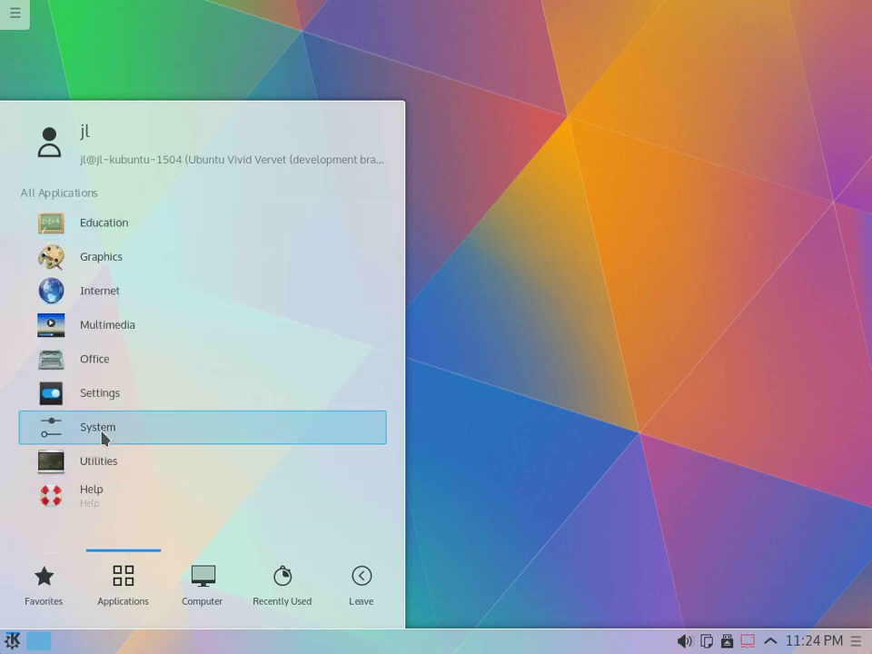
{"action": "left_click", "coordinate": [103, 434]}
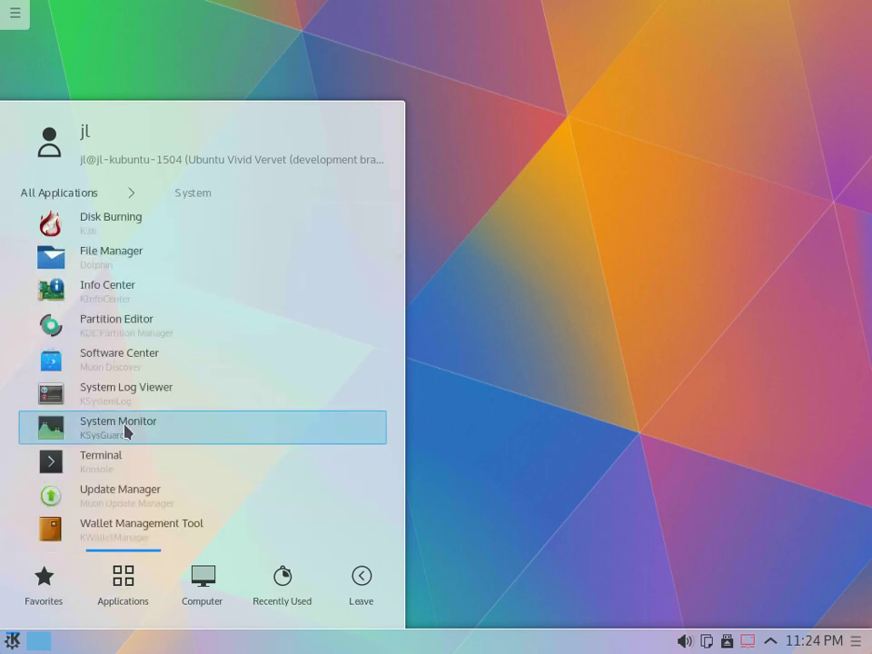
{"action": "left_click", "coordinate": [124, 428]}
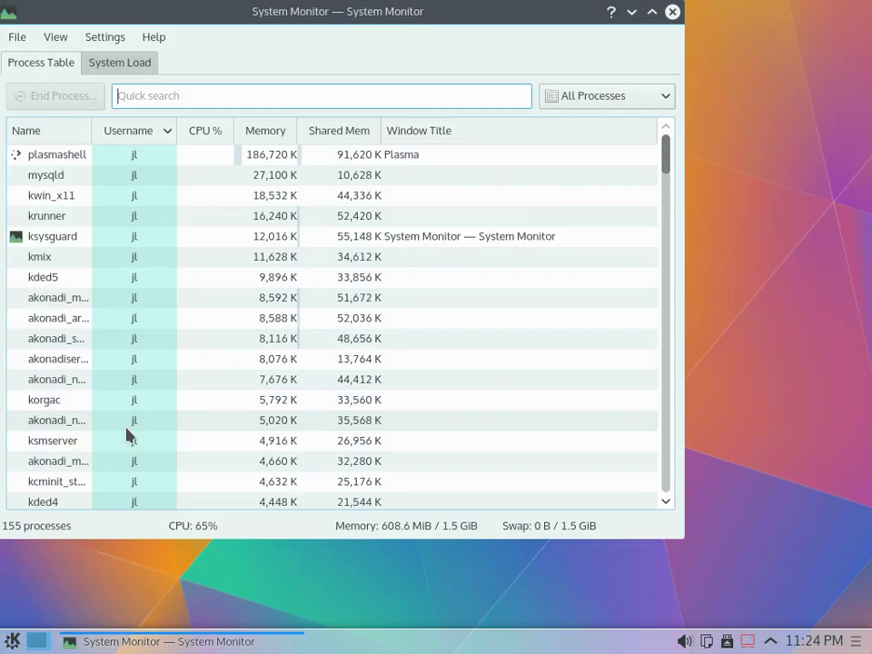
Step: Review the System Load graphs, return to the Process Table and minimize System Monitor
{"action": "left_click", "coordinate": [113, 67]}
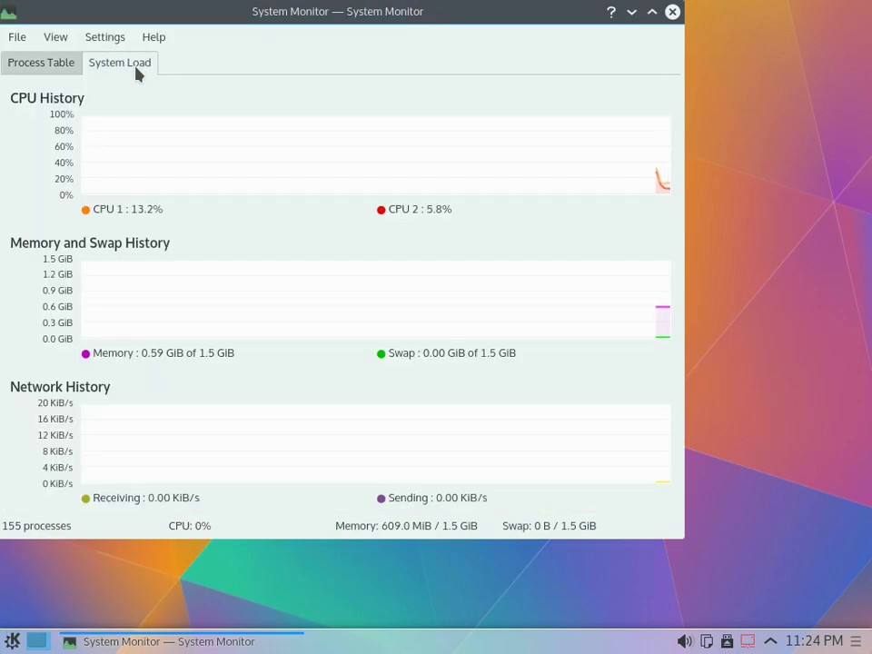
{"action": "left_click", "coordinate": [17, 69]}
{"action": "left_click", "coordinate": [631, 11]}
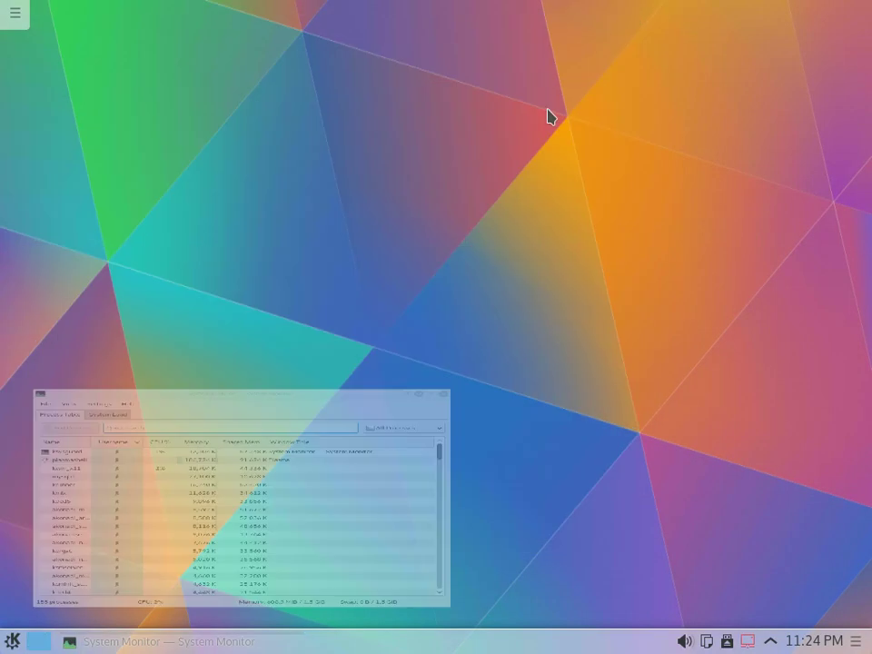
Step: Launch Update Manager (Muon Update Manager) from the System category, check the update status and quit it
{"action": "left_click", "coordinate": [11, 642]}
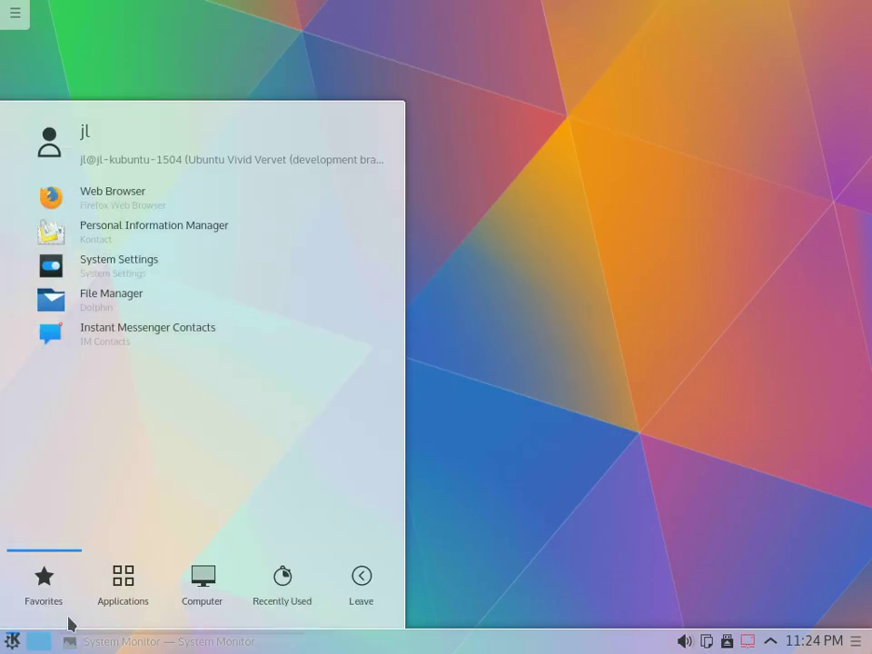
{"action": "left_click", "coordinate": [121, 582]}
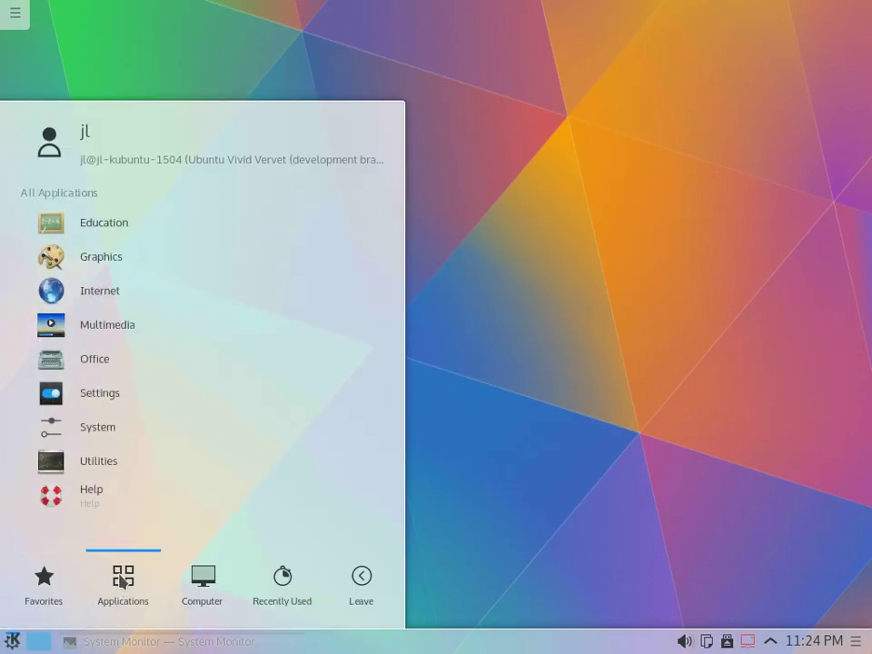
{"action": "left_click", "coordinate": [88, 440]}
{"action": "key", "text": "Up"}
{"action": "key", "text": "Up"}
{"action": "key", "text": "Up"}
{"action": "key", "text": "Down"}
{"action": "key", "text": "Down"}
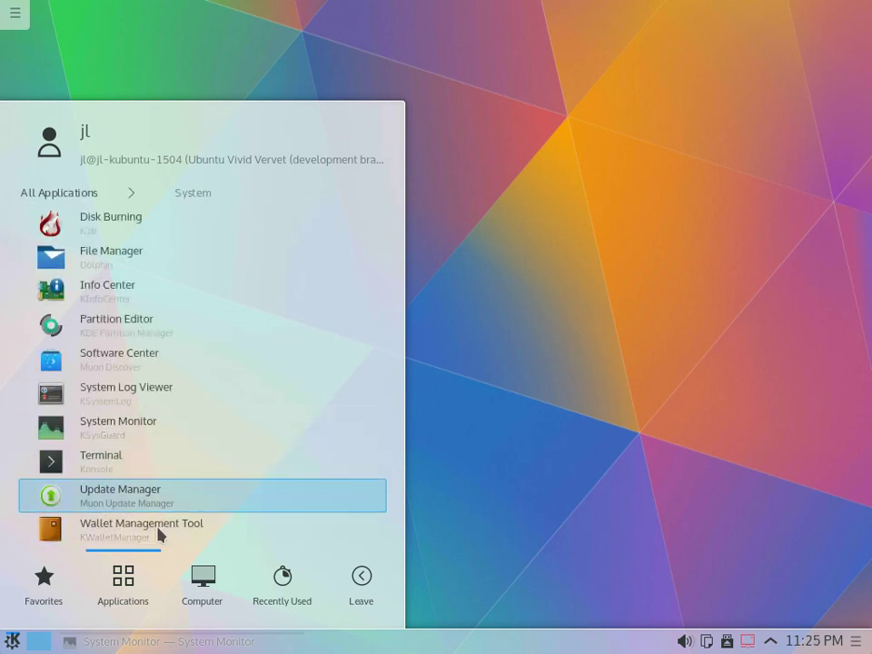
{"action": "key", "text": "Down"}
{"action": "key", "text": "Down"}
{"action": "key", "text": "Up"}
{"action": "key", "text": "Up"}
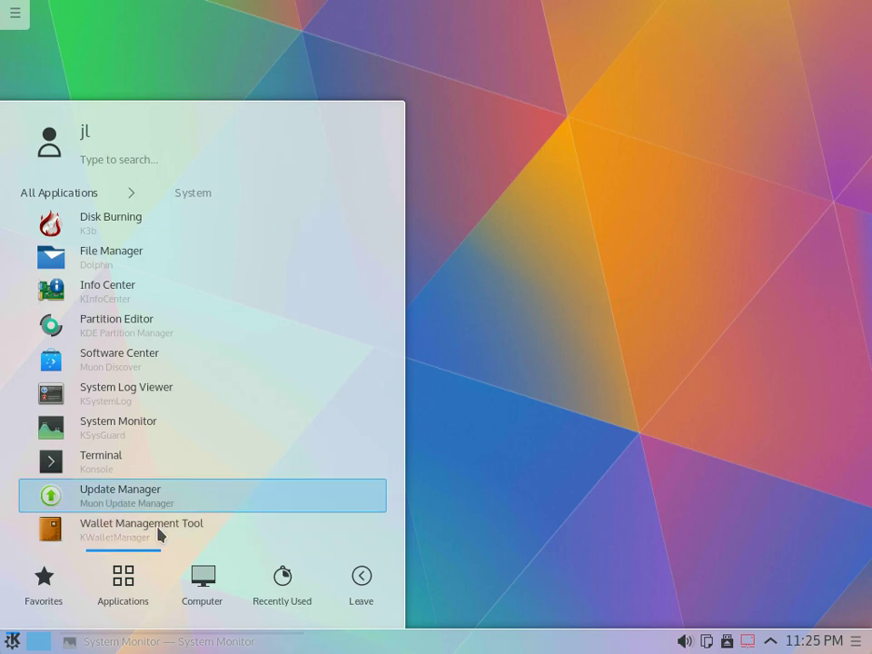
{"action": "key", "text": "Return"}
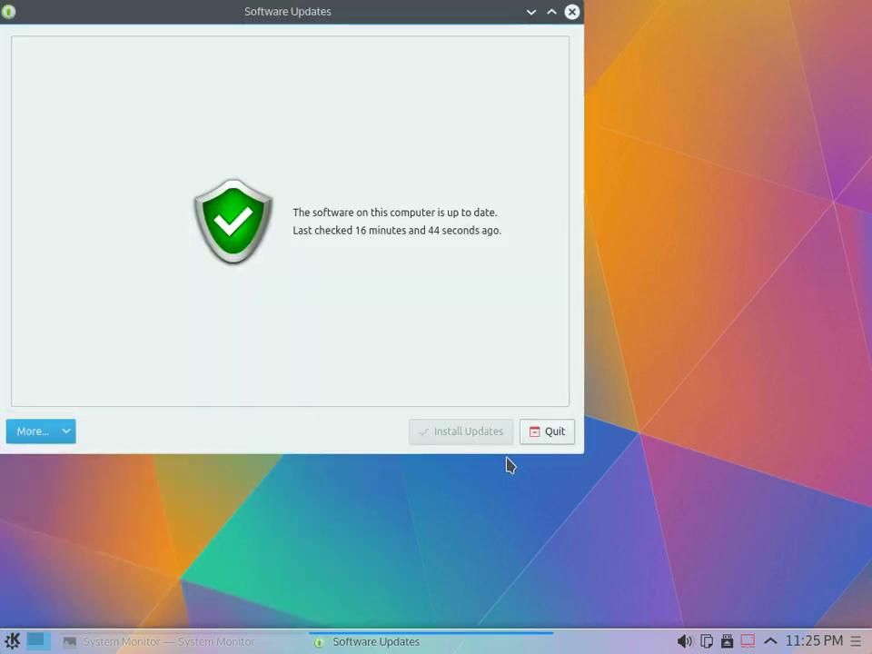
{"action": "left_click", "coordinate": [538, 443]}
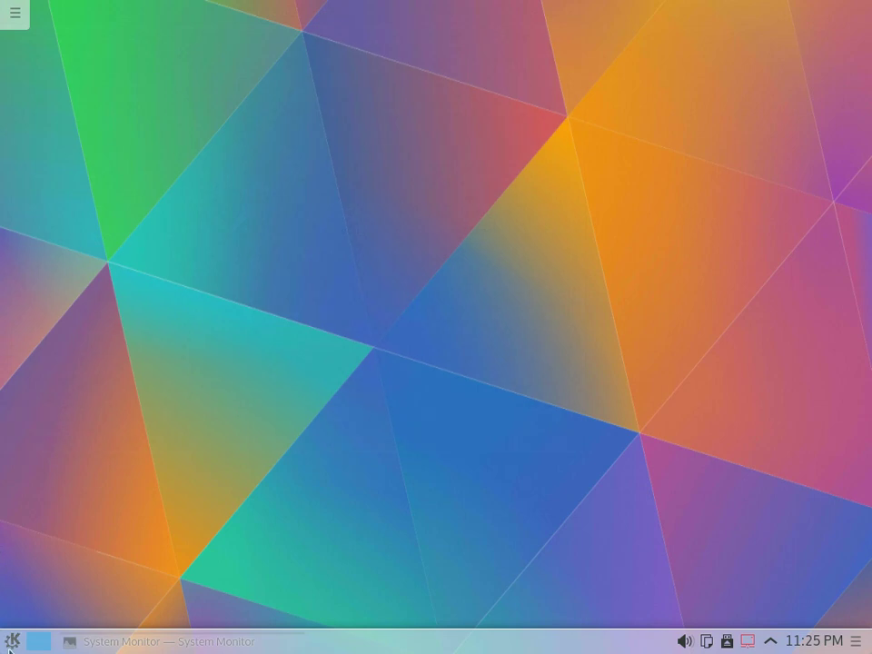
Step: Browse the Utilities category in the launcher and return to the list of all applications
{"action": "left_click", "coordinate": [11, 641]}
{"action": "mouse_move", "coordinate": [117, 584]}
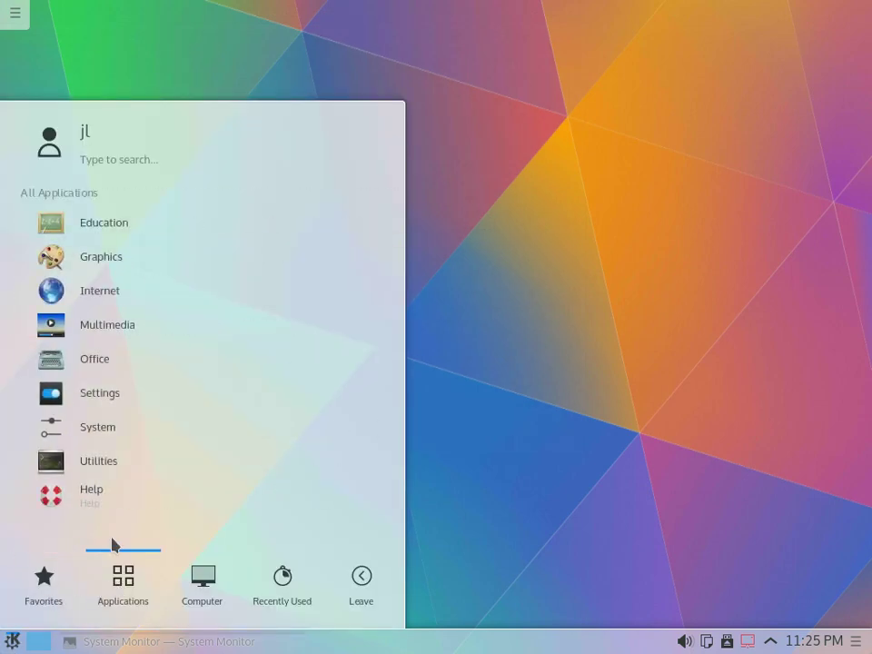
{"action": "left_click", "coordinate": [72, 460]}
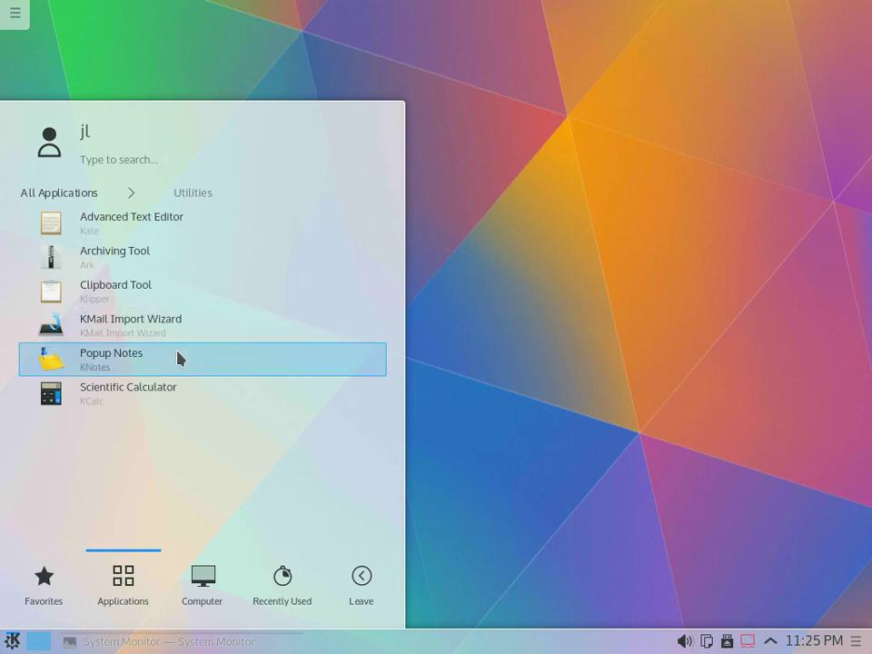
{"action": "key", "text": "Left"}
Step: Launch System Settings from the Settings category in the launcher
{"action": "key", "text": "Down"}
{"action": "key", "text": "Down"}
{"action": "key", "text": "Down"}
{"action": "key", "text": "Down"}
{"action": "key", "text": "Down"}
{"action": "key", "text": "Down"}
{"action": "key", "text": "Down"}
{"action": "key", "text": "Down"}
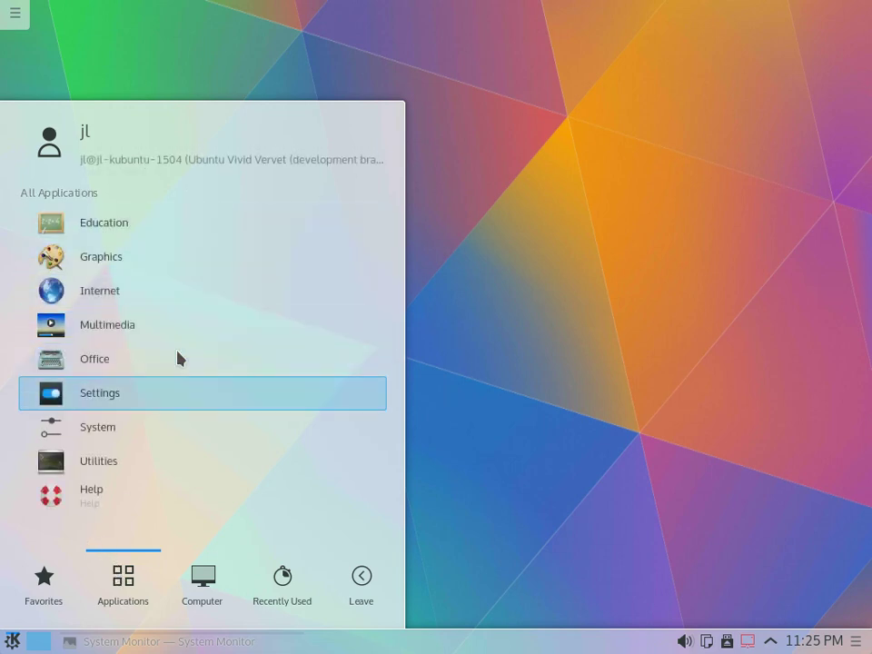
{"action": "key", "text": "Down"}
{"action": "key", "text": "Down"}
{"action": "key", "text": "Down"}
{"action": "key", "text": "Down"}
{"action": "key", "text": "Down"}
{"action": "key", "text": "Down"}
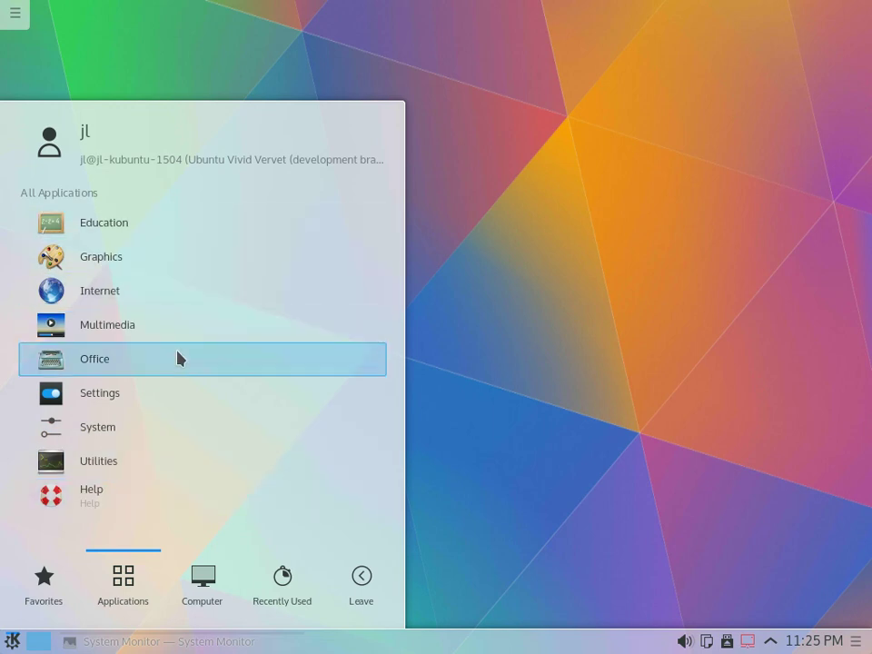
{"action": "key", "text": "Up"}
{"action": "key", "text": "Right"}
{"action": "key", "text": "Down"}
{"action": "key", "text": "Down"}
{"action": "key", "text": "Return"}
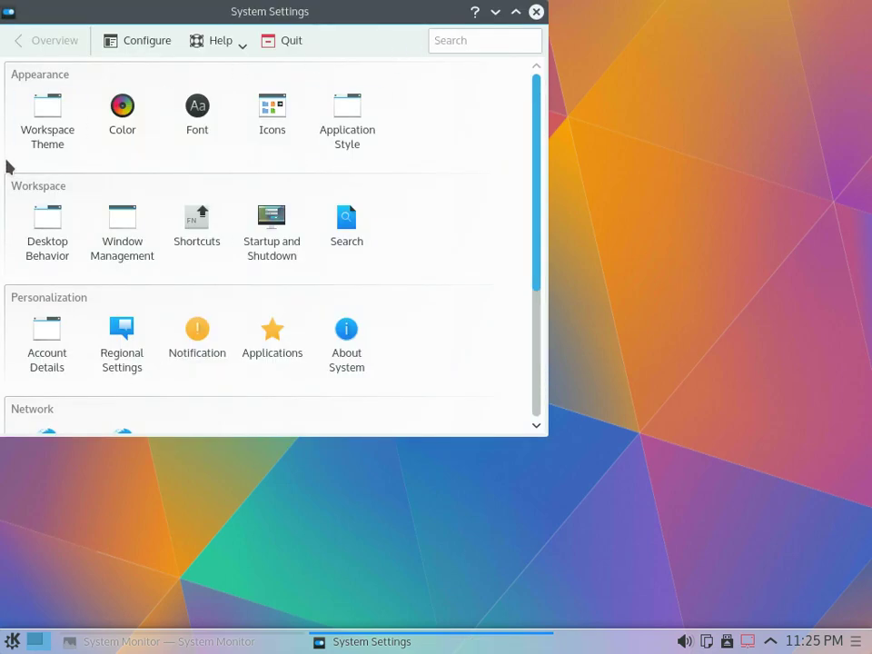
Step: Review the Look And Feel and Desktop Theme pages under Workspace Theme, try selecting different desktop themes, and discard the changes
{"action": "left_click", "coordinate": [43, 125]}
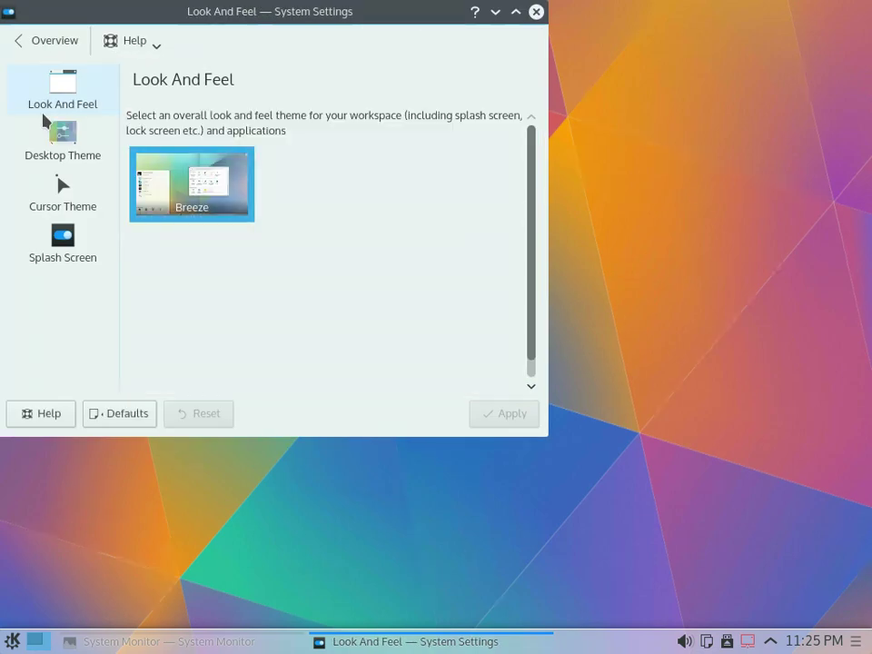
{"action": "left_click", "coordinate": [73, 152]}
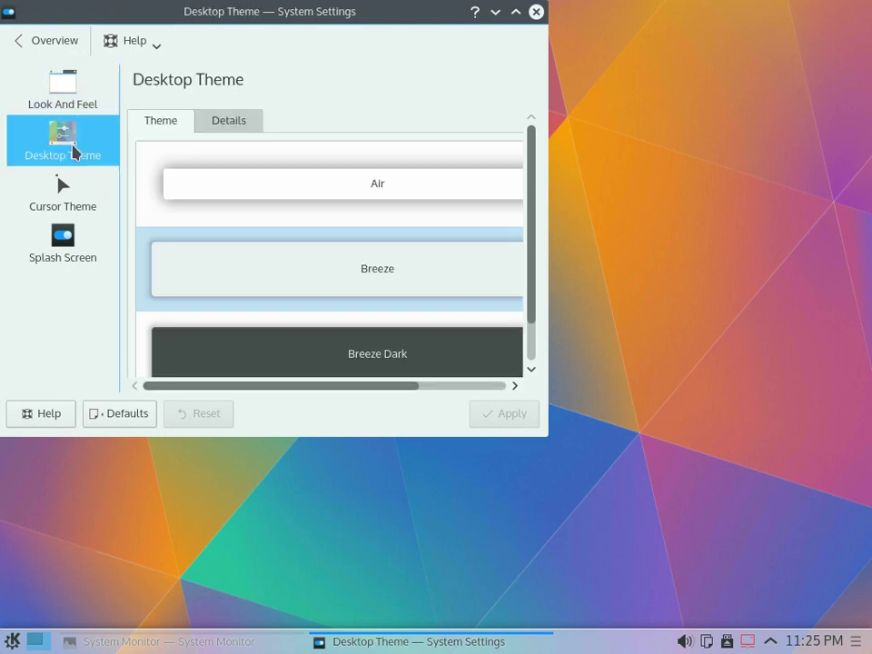
{"action": "left_click", "coordinate": [338, 274]}
{"action": "left_click", "coordinate": [341, 354]}
{"action": "left_click", "coordinate": [321, 179]}
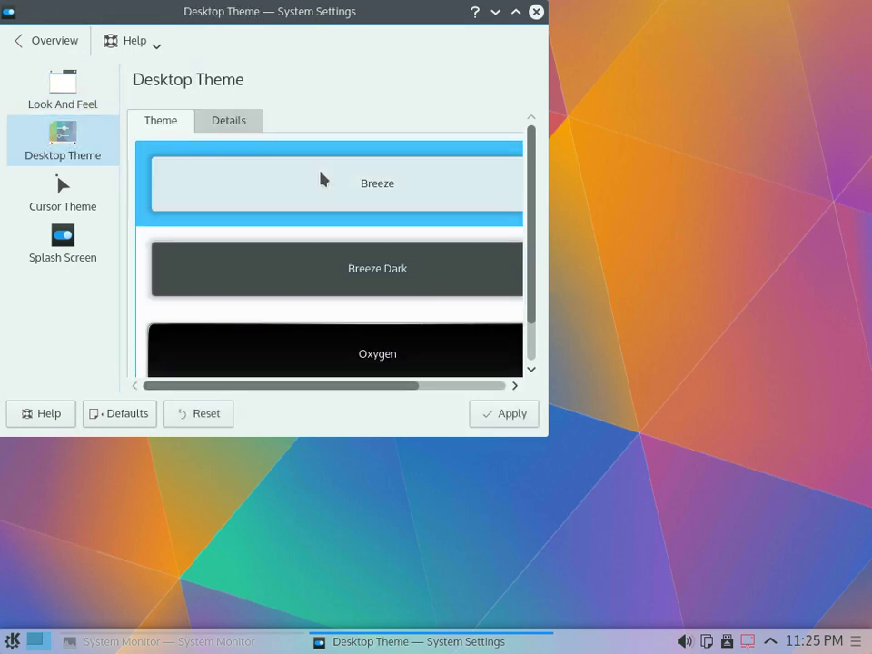
{"action": "left_click", "coordinate": [52, 213]}
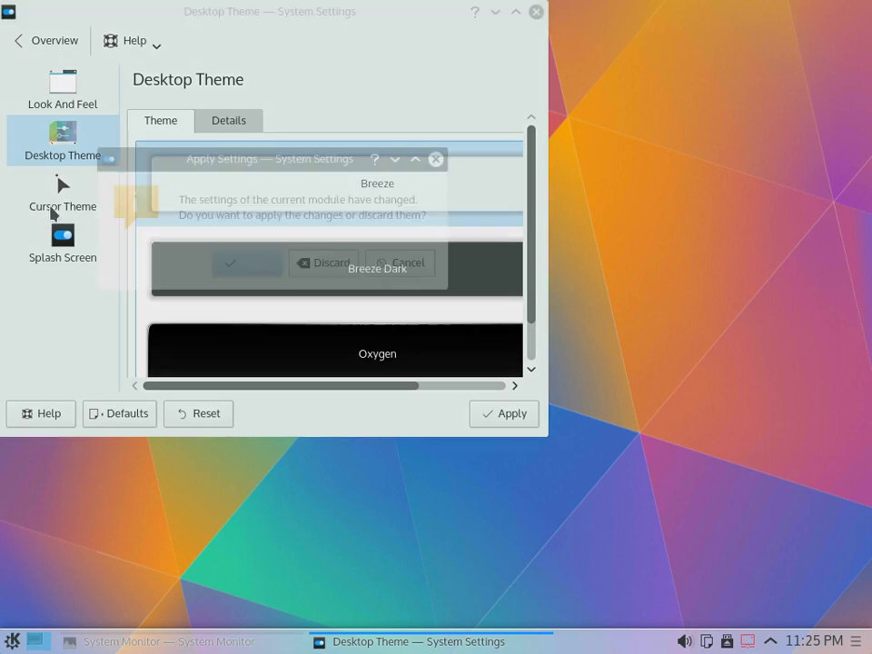
{"action": "left_click", "coordinate": [312, 264]}
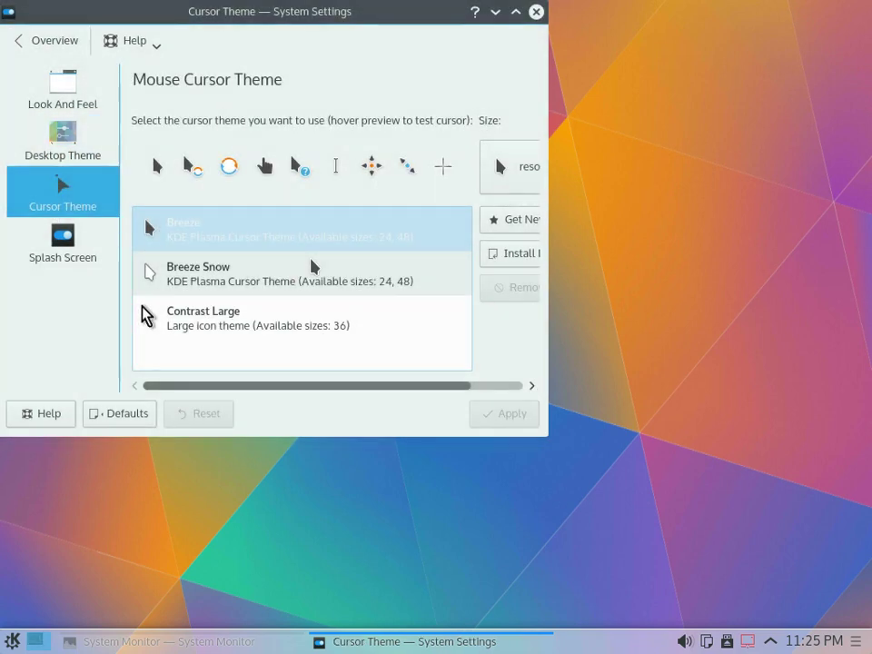
Step: Preview the Contrast Large cursor theme, select Breeze Snow instead, and apply it while switching to the Splash Screen page
{"action": "left_click", "coordinate": [265, 271]}
{"action": "left_click", "coordinate": [245, 318]}
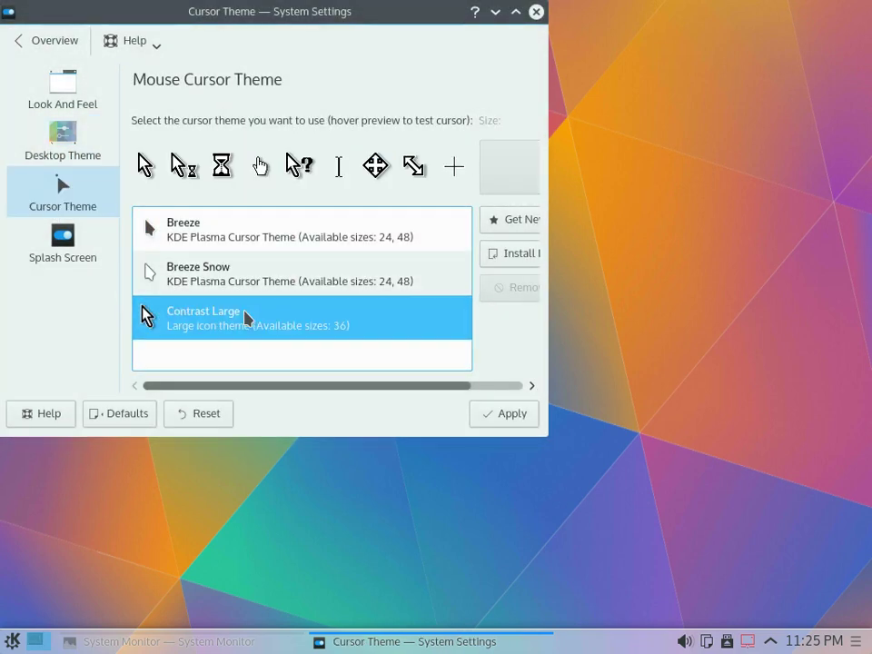
{"action": "left_click", "coordinate": [222, 282]}
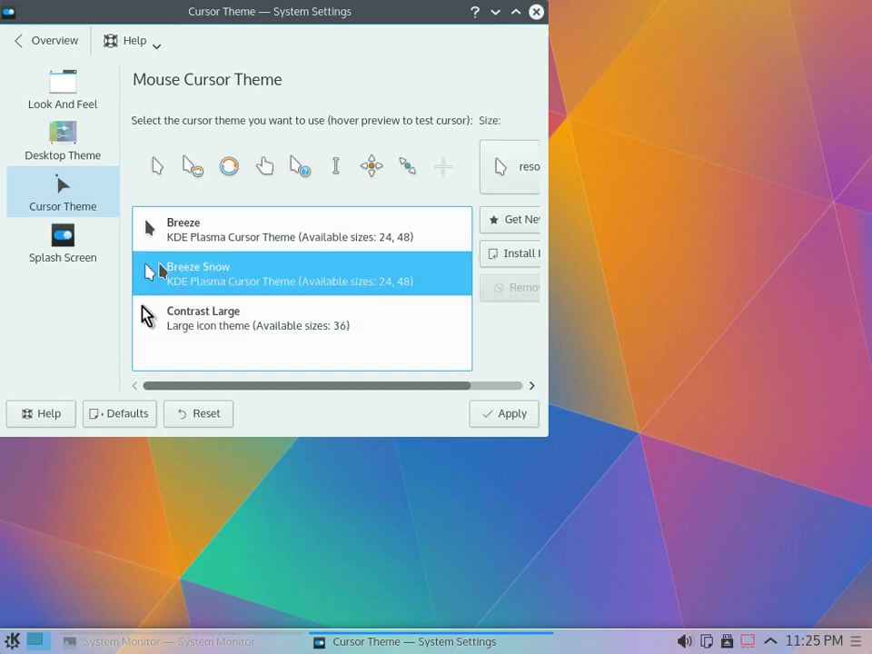
{"action": "left_click", "coordinate": [54, 244]}
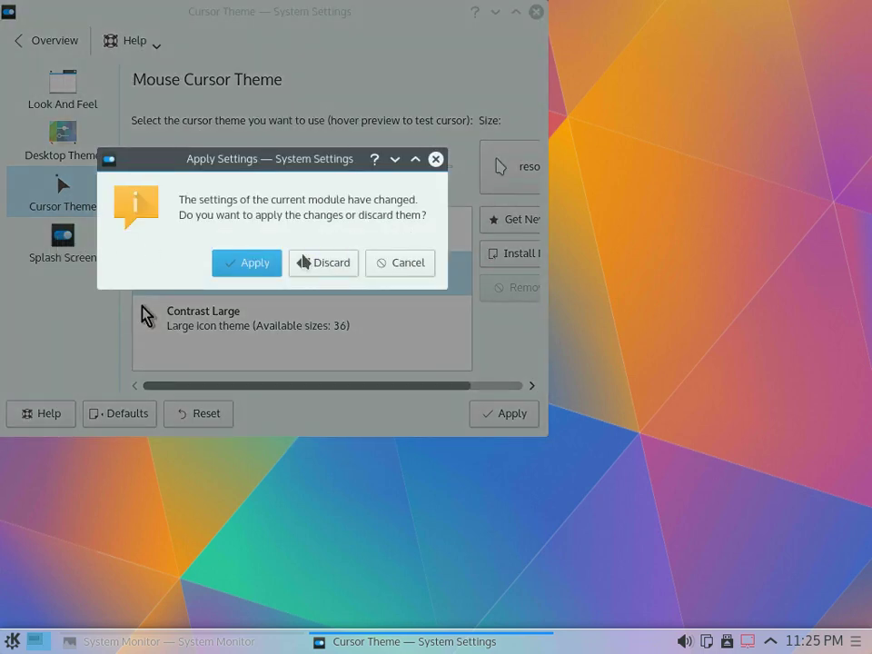
{"action": "left_click", "coordinate": [266, 263]}
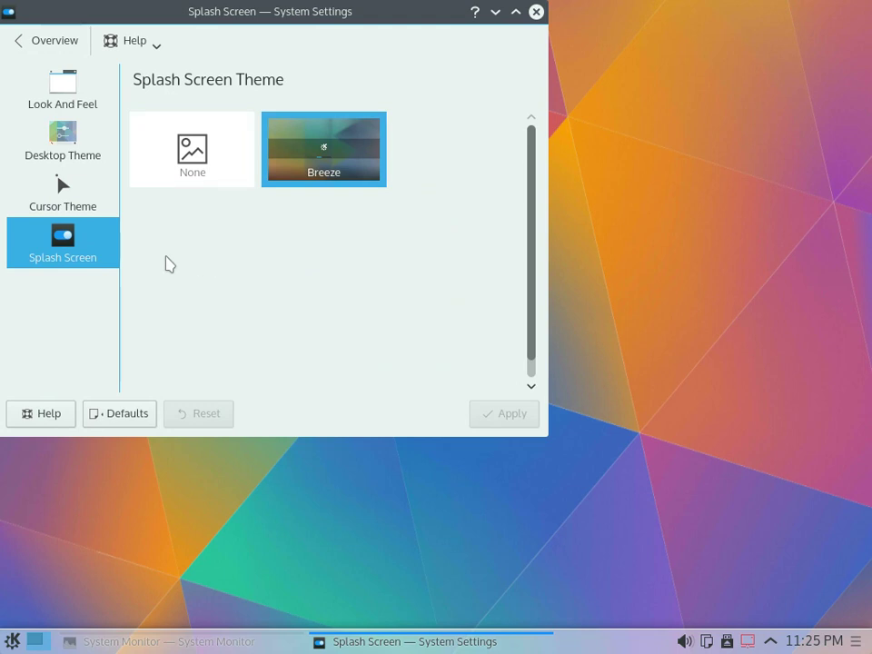
Step: Review the Font settings and the advanced Icons settings, returning to the overview after each
{"action": "left_click", "coordinate": [42, 45]}
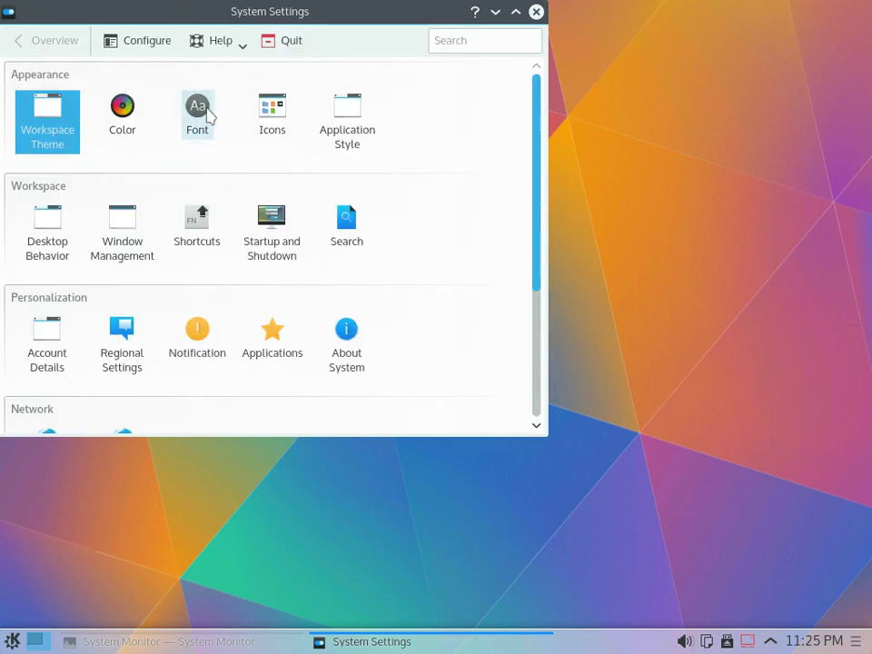
{"action": "left_click", "coordinate": [208, 113]}
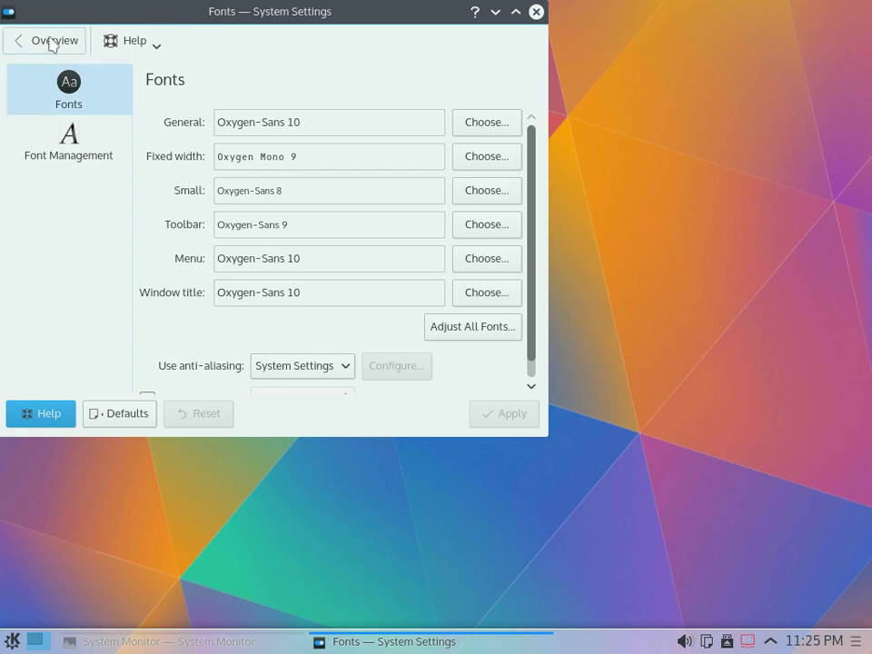
{"action": "left_click", "coordinate": [51, 43]}
{"action": "left_click", "coordinate": [288, 112]}
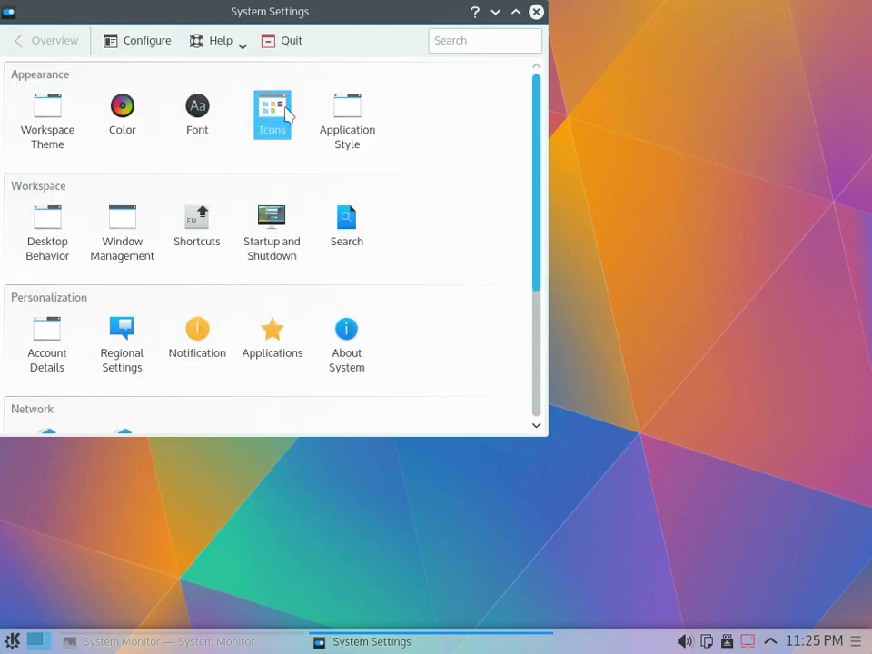
{"action": "left_click", "coordinate": [218, 124]}
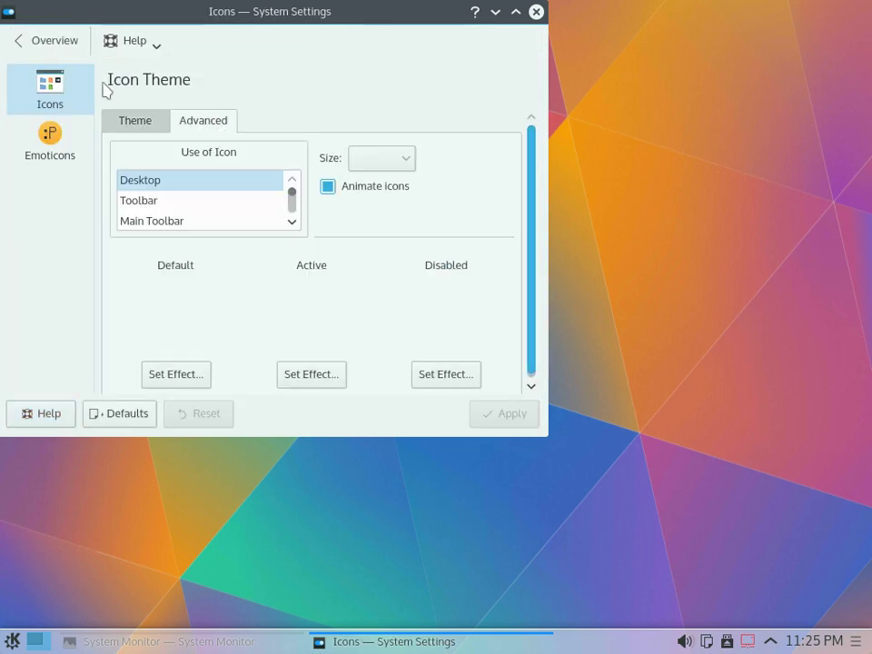
{"action": "left_click", "coordinate": [49, 47]}
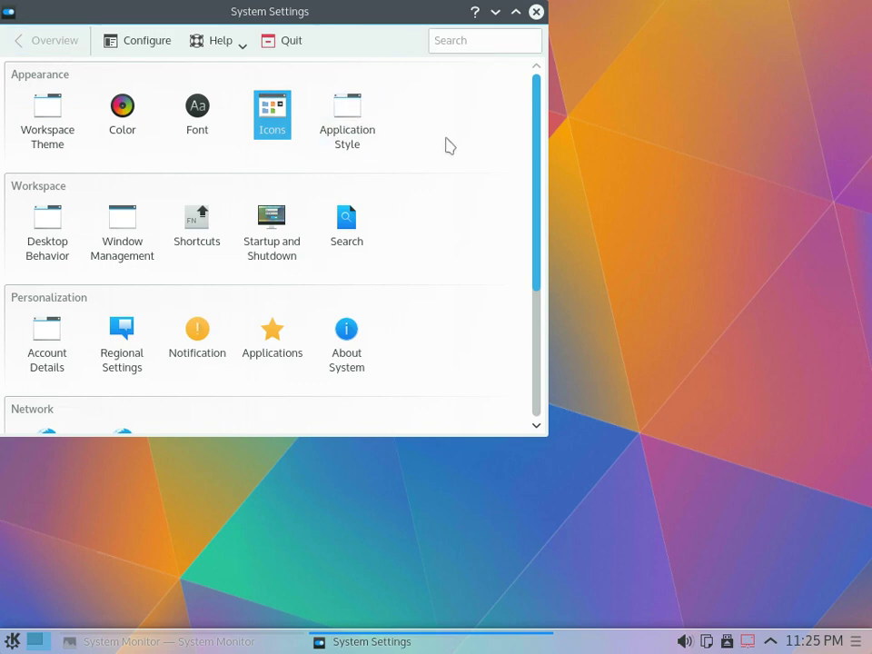
Step: Review the Window Decorations and Widget Style pages under Application Style, and return to the overview
{"action": "left_click", "coordinate": [351, 113]}
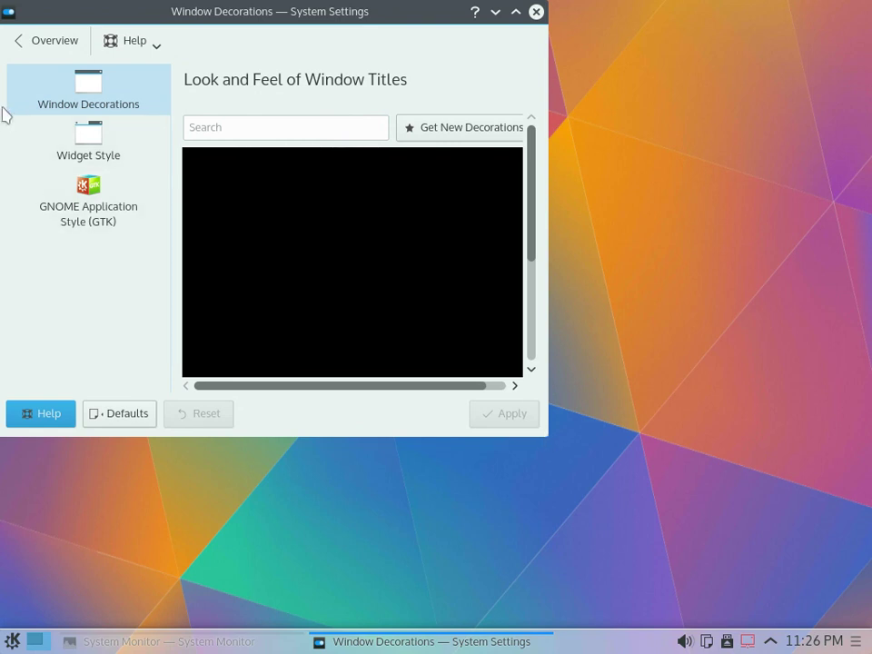
{"action": "left_click", "coordinate": [78, 141]}
{"action": "key", "text": "Down"}
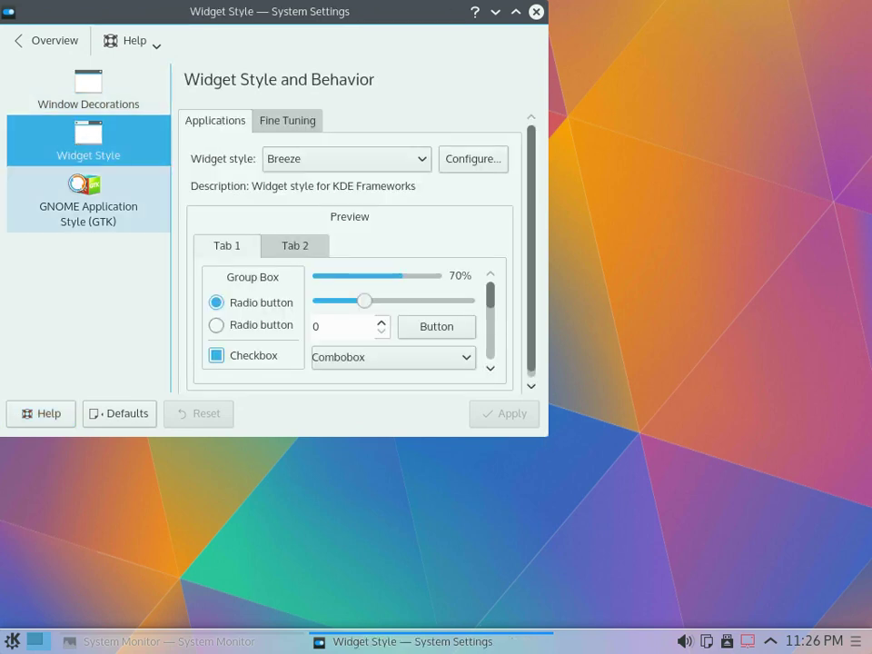
{"action": "left_click", "coordinate": [48, 42]}
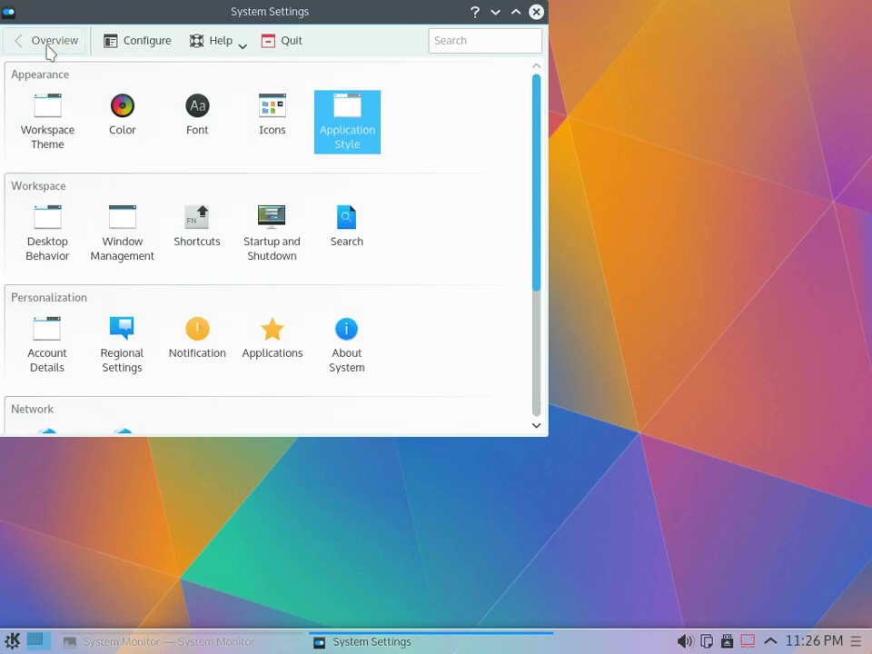
Step: Review the Desktop Effects, Screen Edges, Screen Locking, Virtual Desktops and Accessibility pages under Desktop Behavior, and return to the overview
{"action": "left_click", "coordinate": [64, 241]}
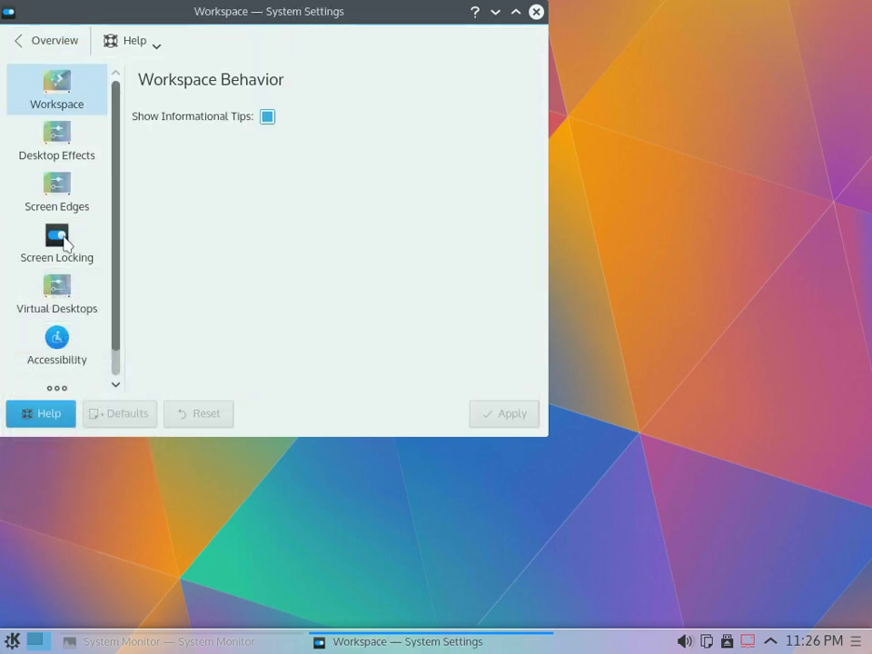
{"action": "left_click", "coordinate": [72, 140]}
{"action": "left_click", "coordinate": [72, 182]}
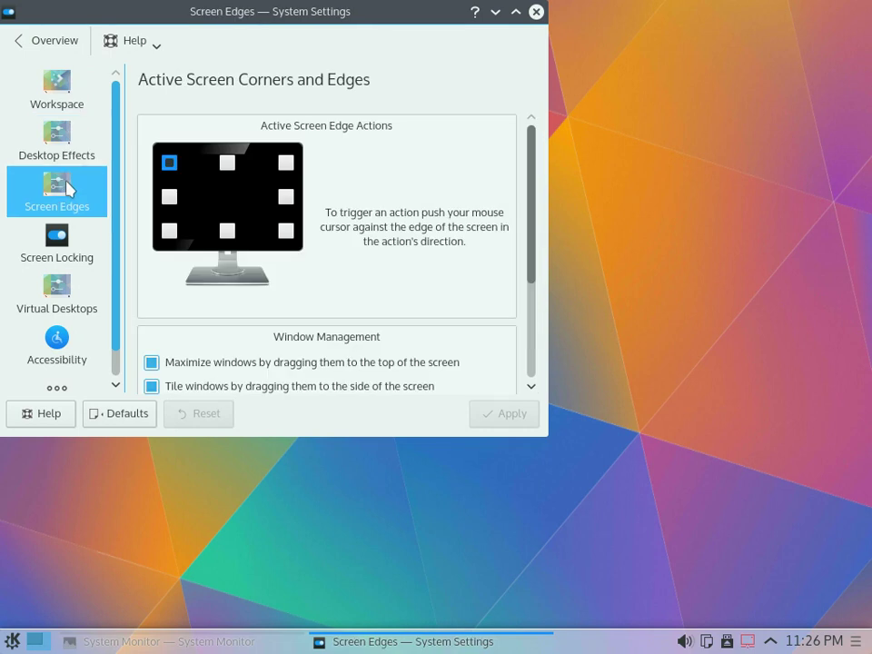
{"action": "left_click", "coordinate": [57, 238]}
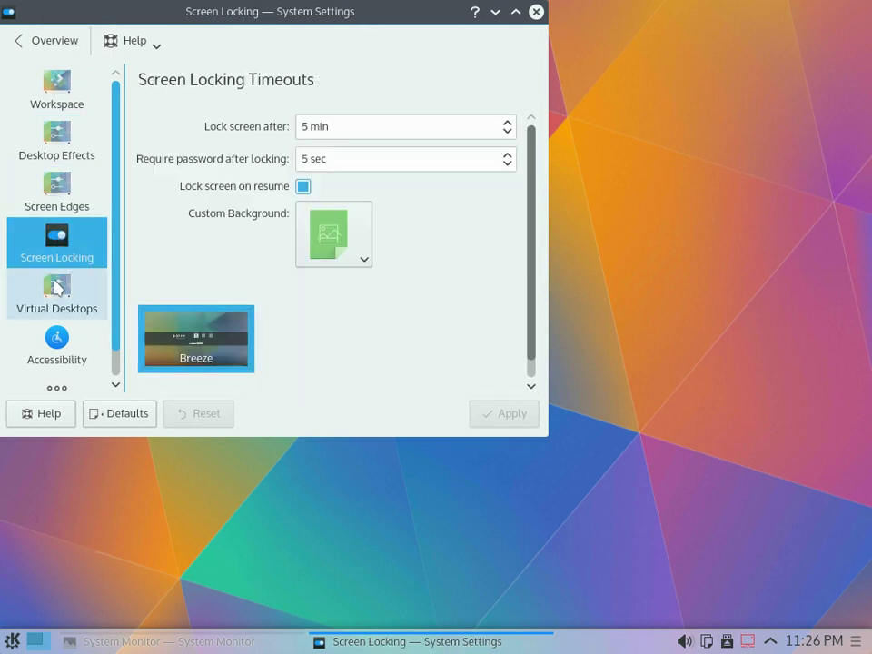
{"action": "left_click", "coordinate": [52, 310]}
{"action": "left_click", "coordinate": [57, 336]}
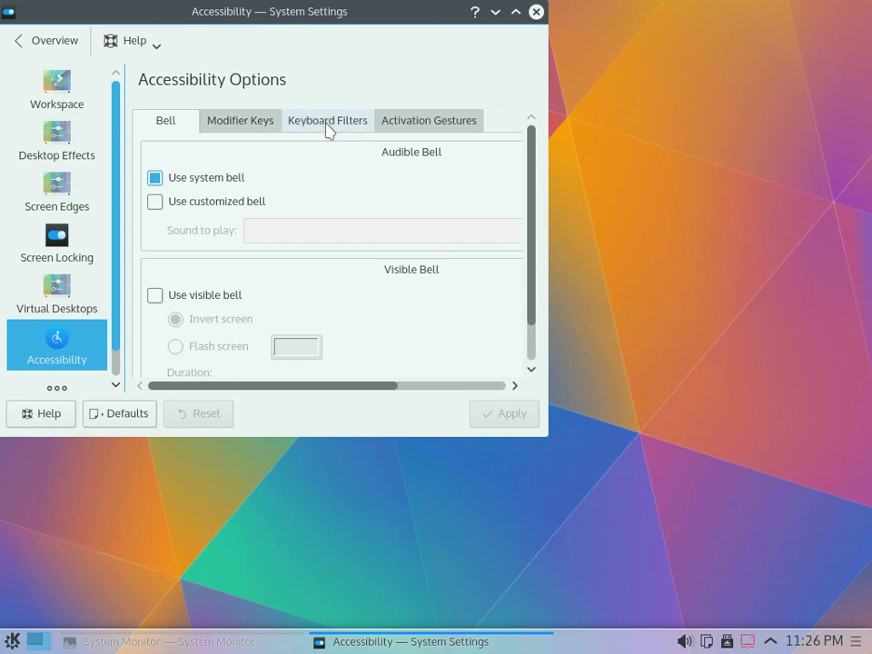
{"action": "left_click", "coordinate": [49, 49]}
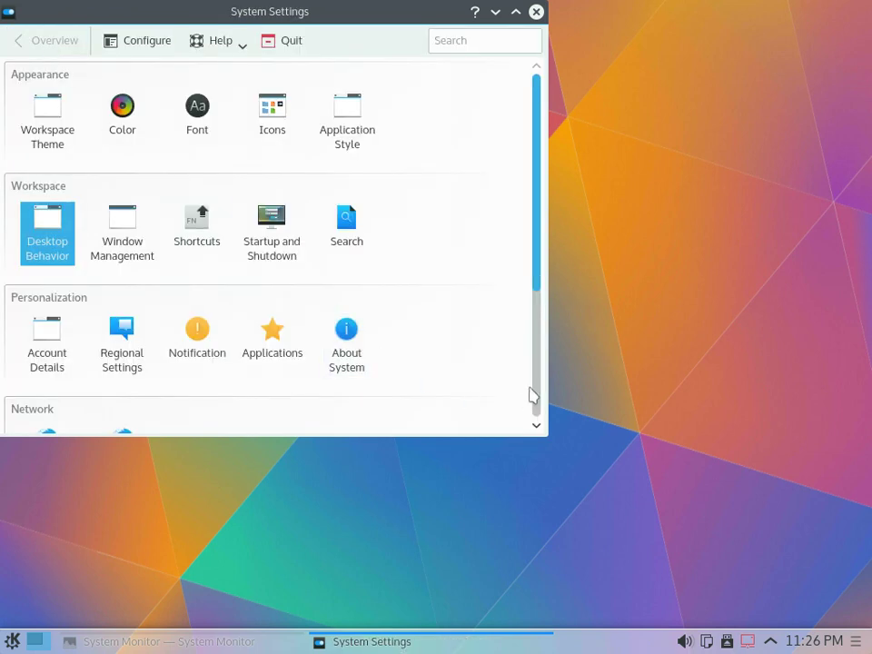
Step: Review the Proxy page in the Network category's Settings, and return to the overview
{"action": "left_click_drag", "start_coordinate": [537, 266], "coordinate": [524, 413]}
{"action": "left_click", "coordinate": [41, 265]}
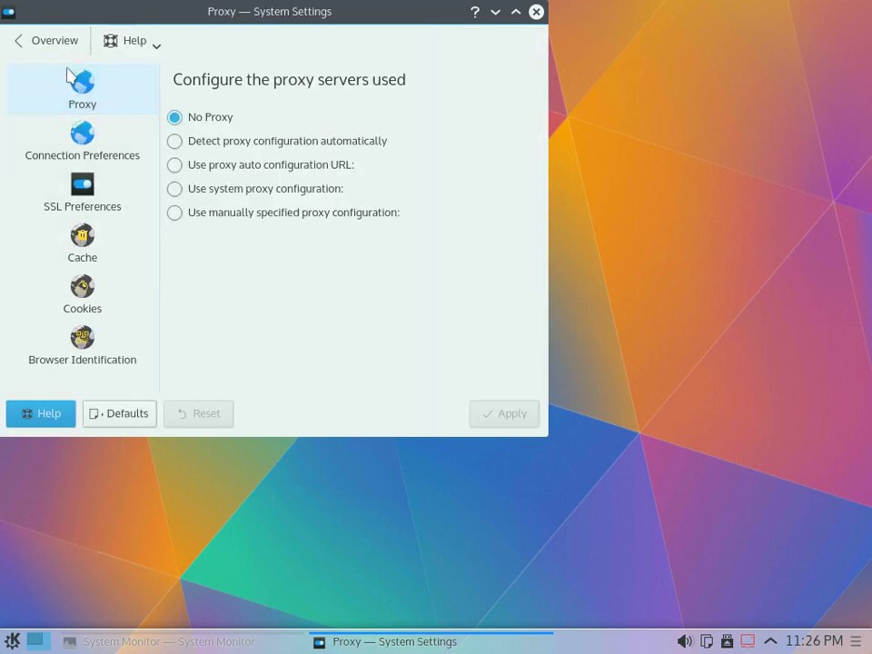
{"action": "left_click", "coordinate": [47, 43]}
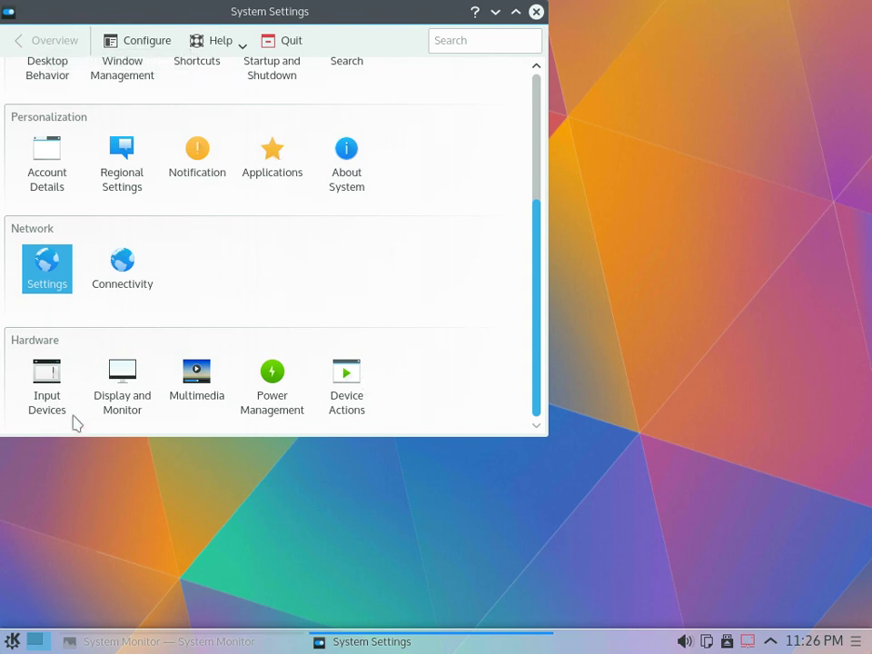
Step: Examine the VBOX0 monitor and the primary display options under Display and Monitor, and show the display's identification
{"action": "left_click", "coordinate": [114, 386]}
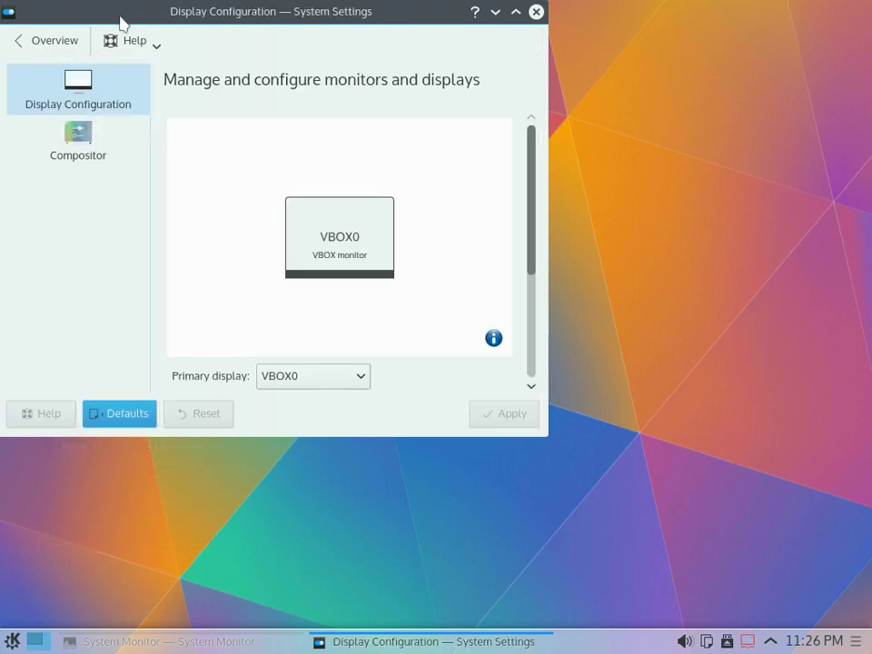
{"action": "left_click", "coordinate": [372, 220]}
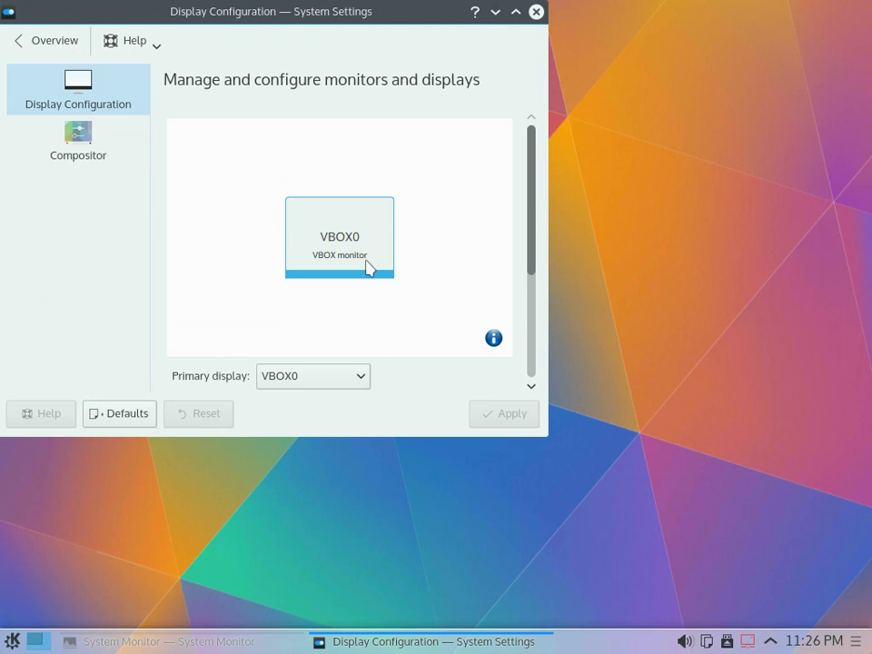
{"action": "left_click", "coordinate": [364, 378]}
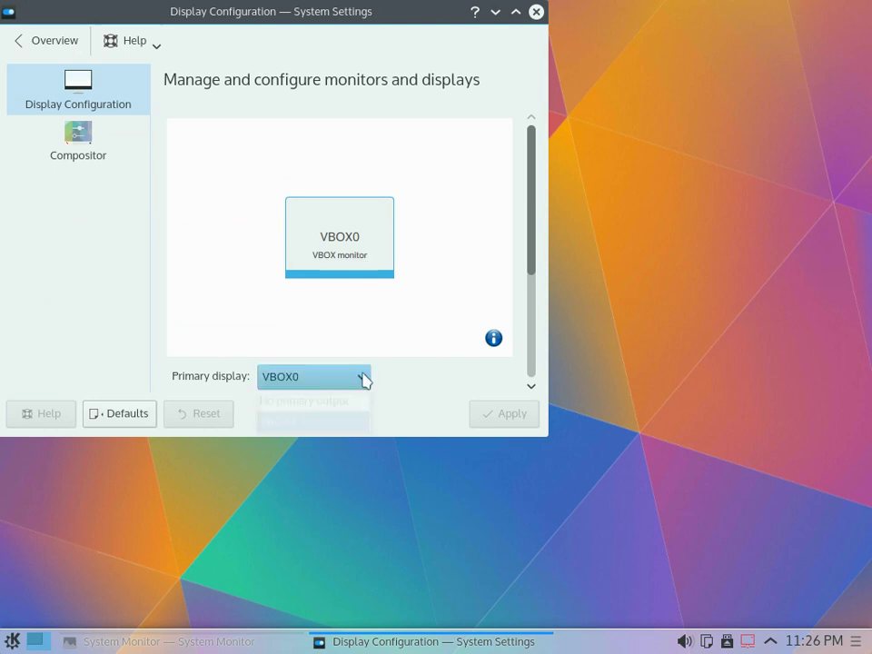
{"action": "left_click", "coordinate": [364, 378]}
{"action": "left_click_drag", "start_coordinate": [355, 271], "coordinate": [354, 263]}
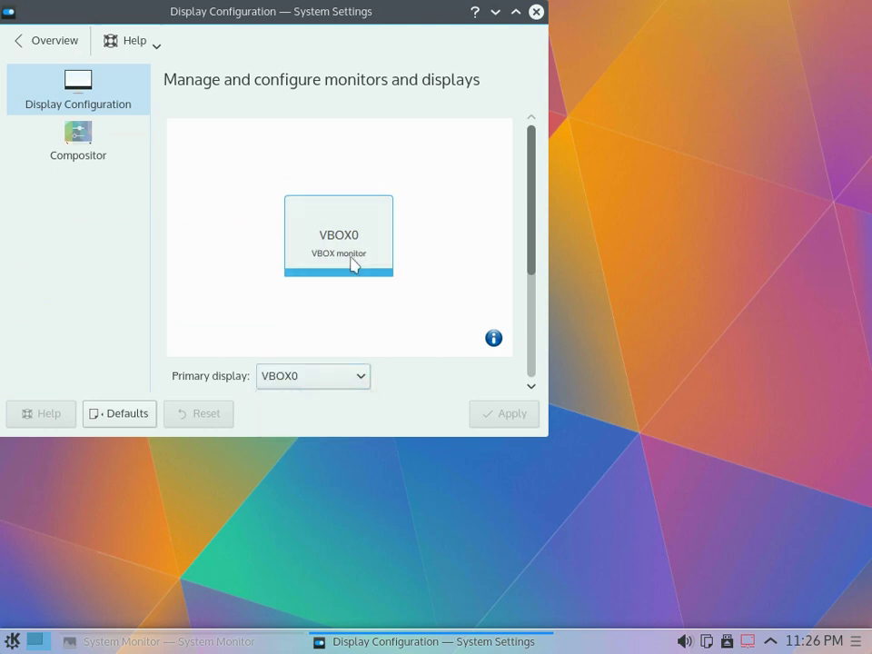
{"action": "mouse_move", "coordinate": [491, 343]}
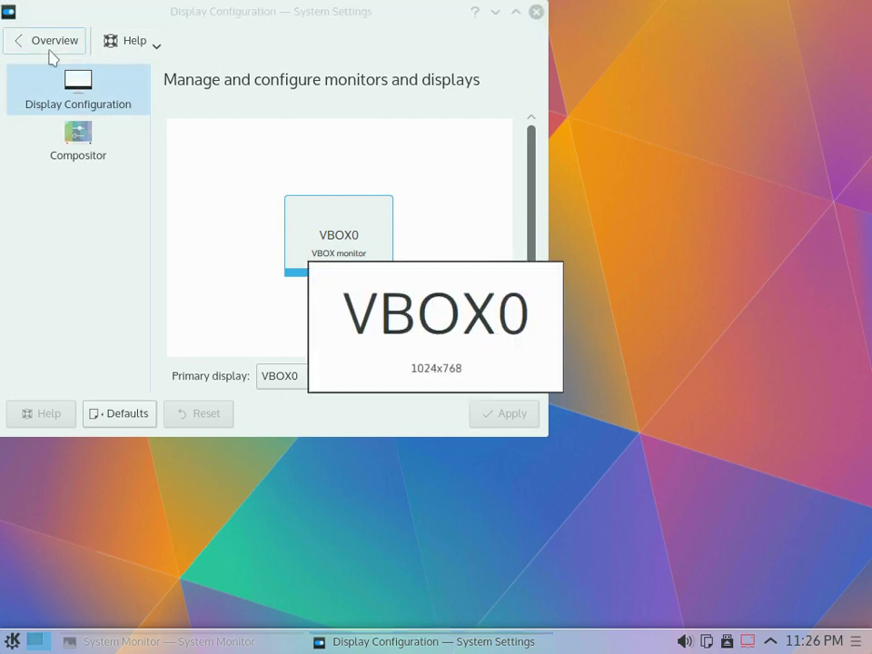
Step: Review the Compositor settings and scale methods in a maximized window, check the Device Actions page, and return to the overview
{"action": "left_click", "coordinate": [77, 136]}
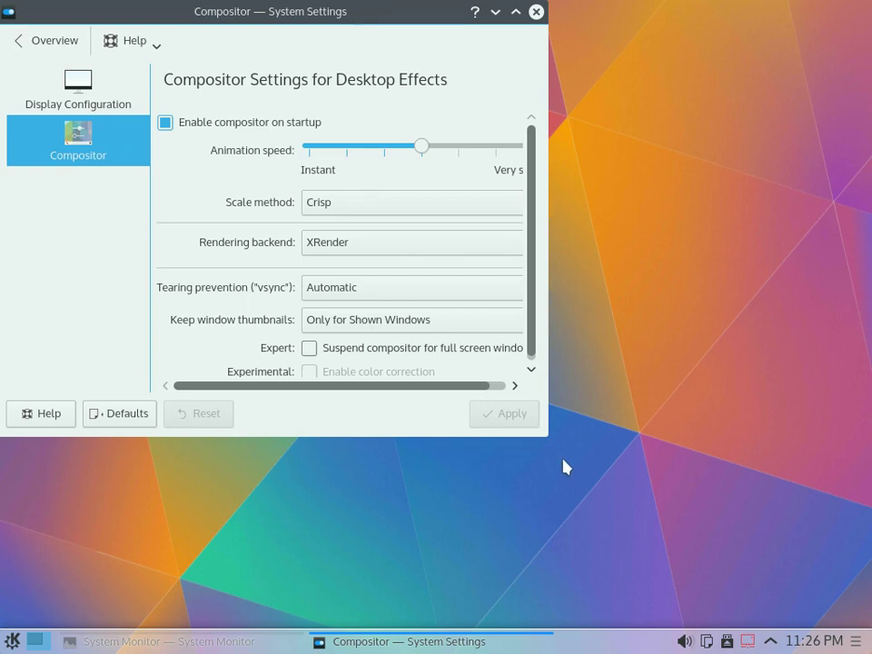
{"action": "left_click", "coordinate": [516, 12]}
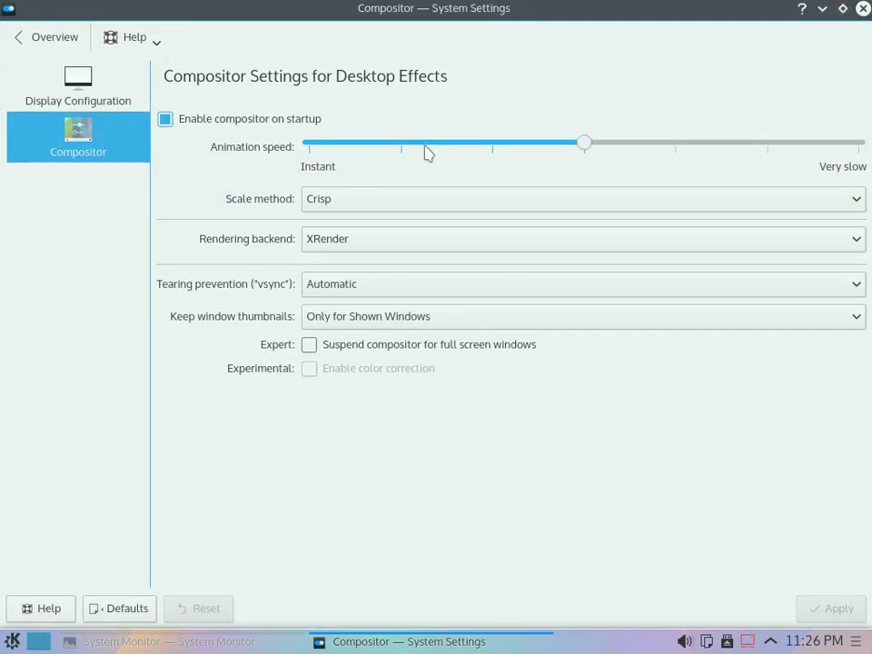
{"action": "left_click", "coordinate": [398, 207]}
{"action": "left_click", "coordinate": [397, 208]}
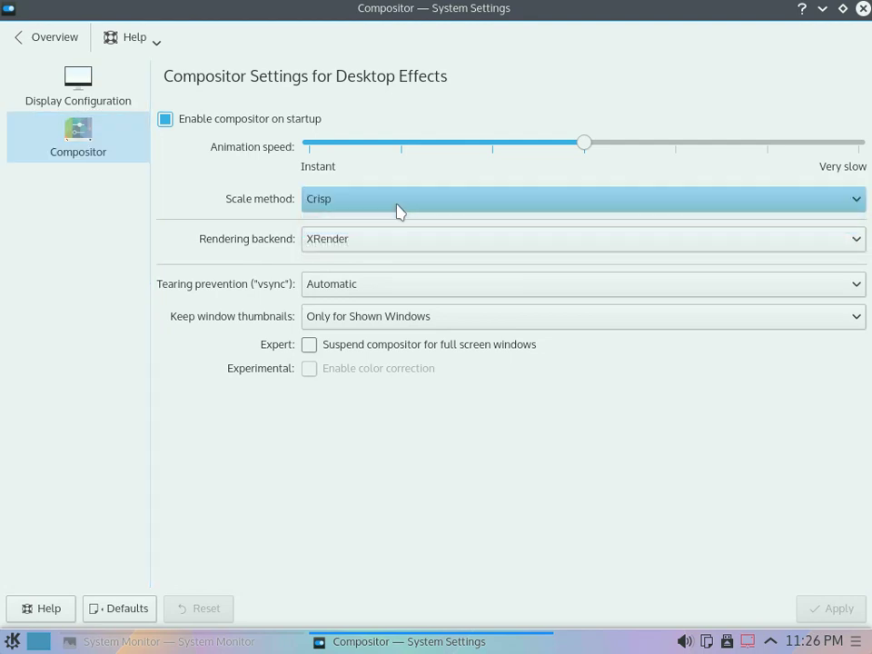
{"action": "left_click", "coordinate": [22, 38]}
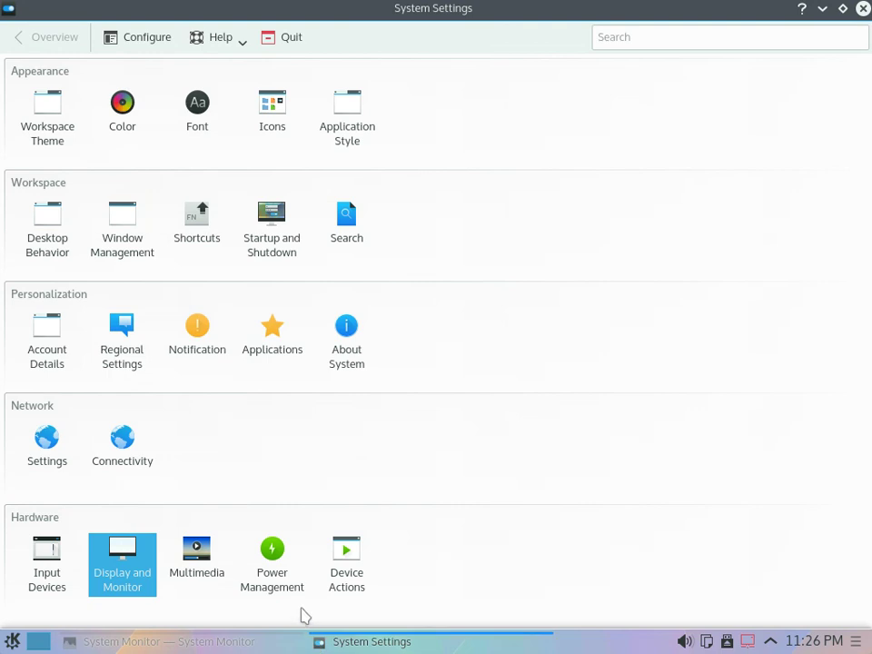
{"action": "left_click", "coordinate": [345, 572]}
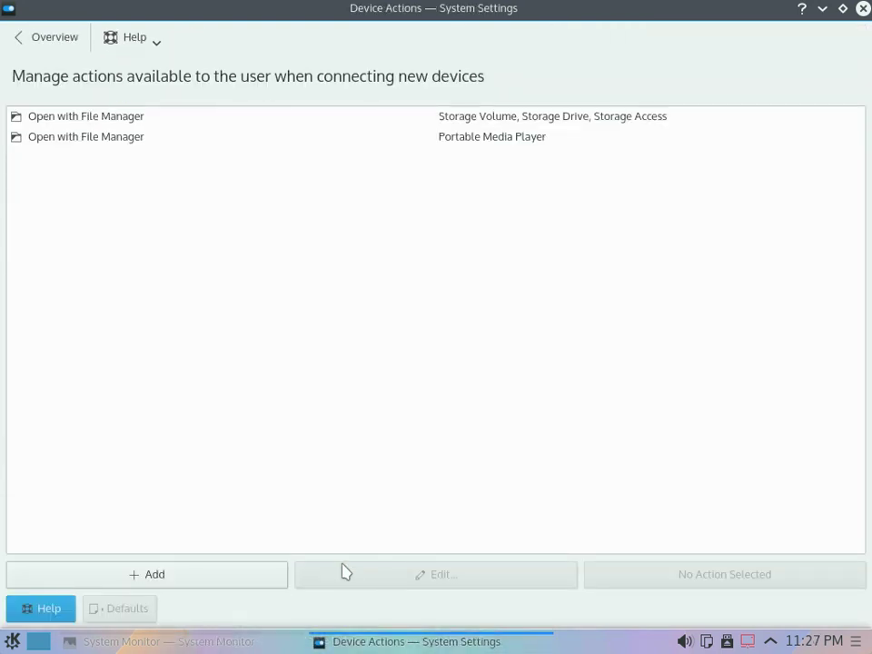
{"action": "left_click", "coordinate": [57, 40]}
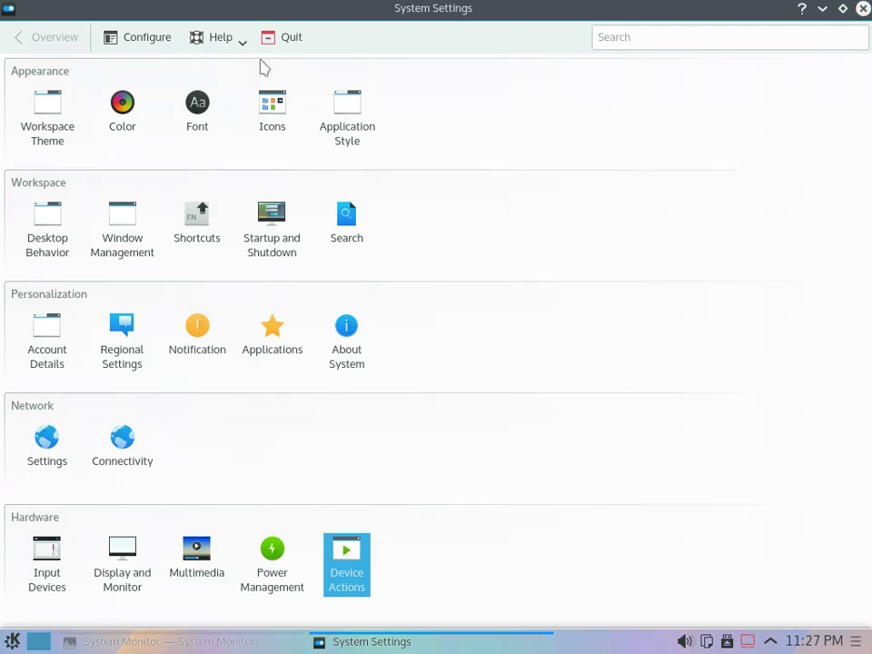
Step: Configure System Settings to use the Classic Tree View style
{"action": "left_click", "coordinate": [162, 40]}
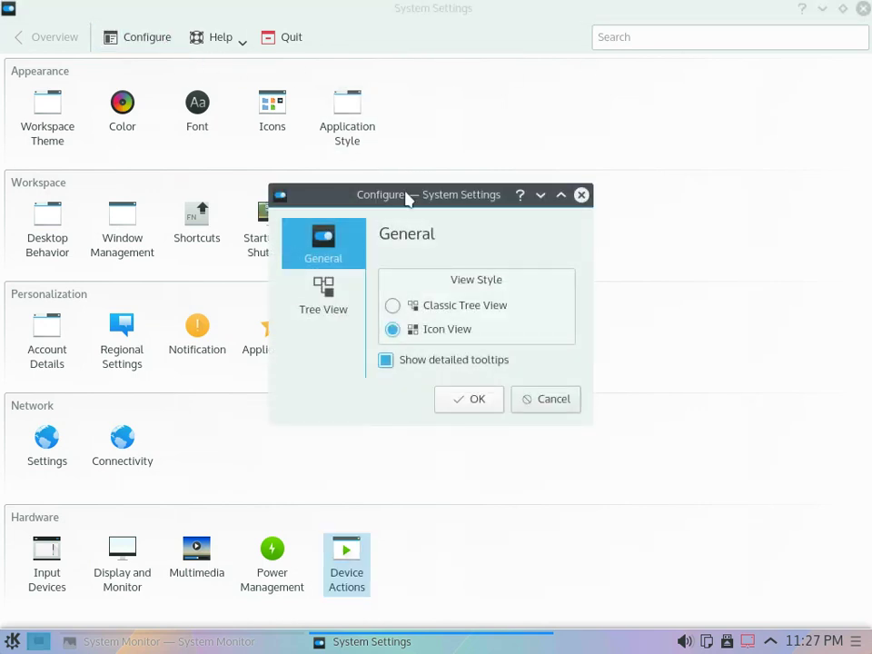
{"action": "left_click", "coordinate": [440, 310]}
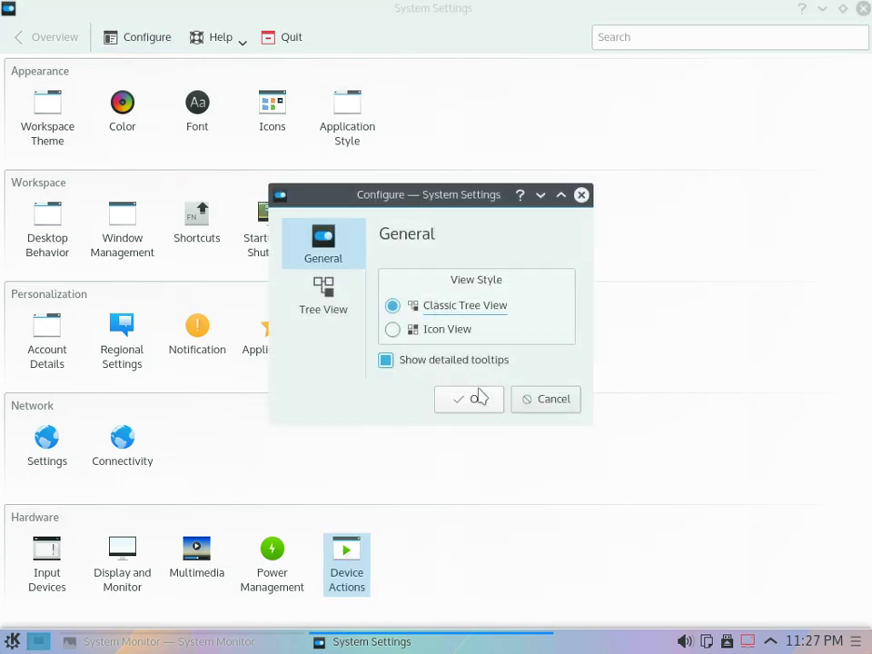
{"action": "left_click", "coordinate": [477, 399]}
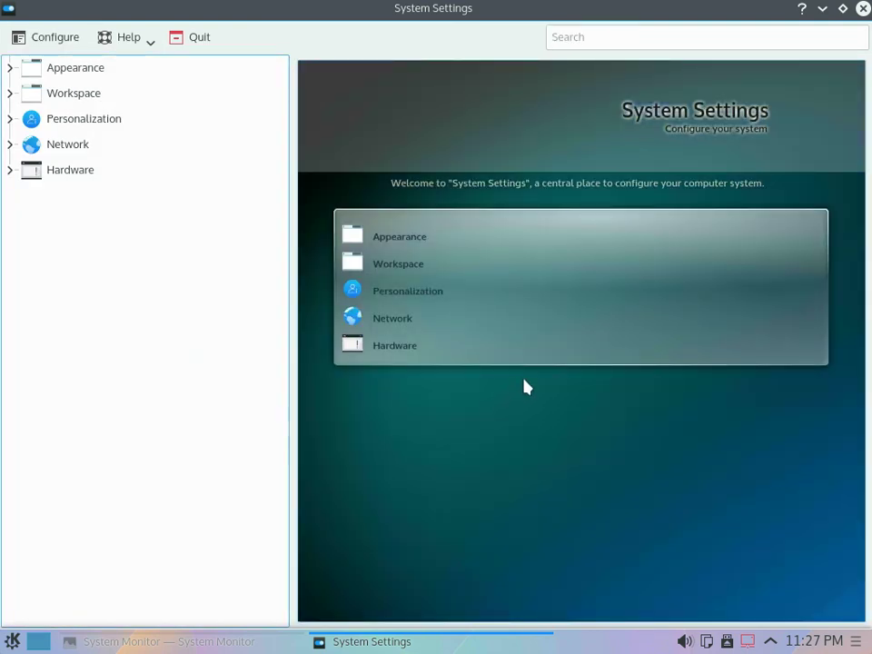
Step: Browse the Workspace, Personalization and Network categories in the tree view, and close System Settings
{"action": "left_click", "coordinate": [65, 94]}
{"action": "left_click", "coordinate": [68, 125]}
{"action": "left_click", "coordinate": [67, 146]}
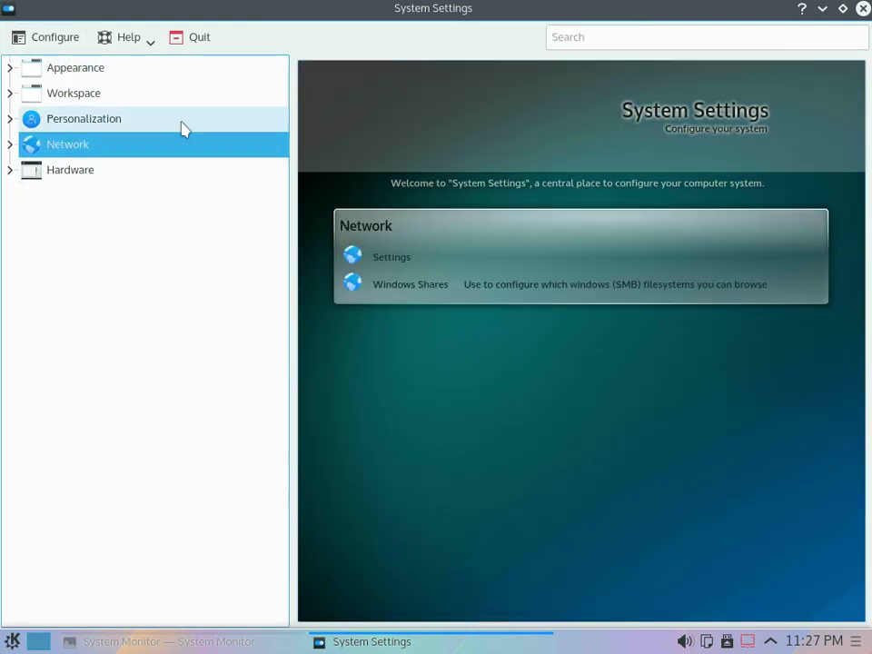
{"action": "left_click", "coordinate": [864, 9]}
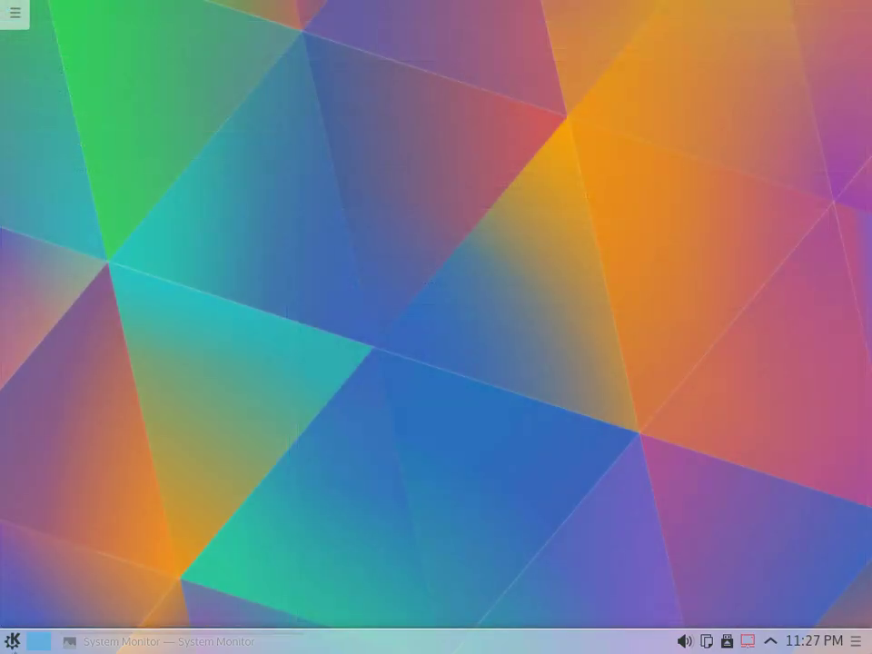
Step: Switch to System Monitor, review the System Load graphs, and close the program
{"action": "left_click", "coordinate": [73, 648]}
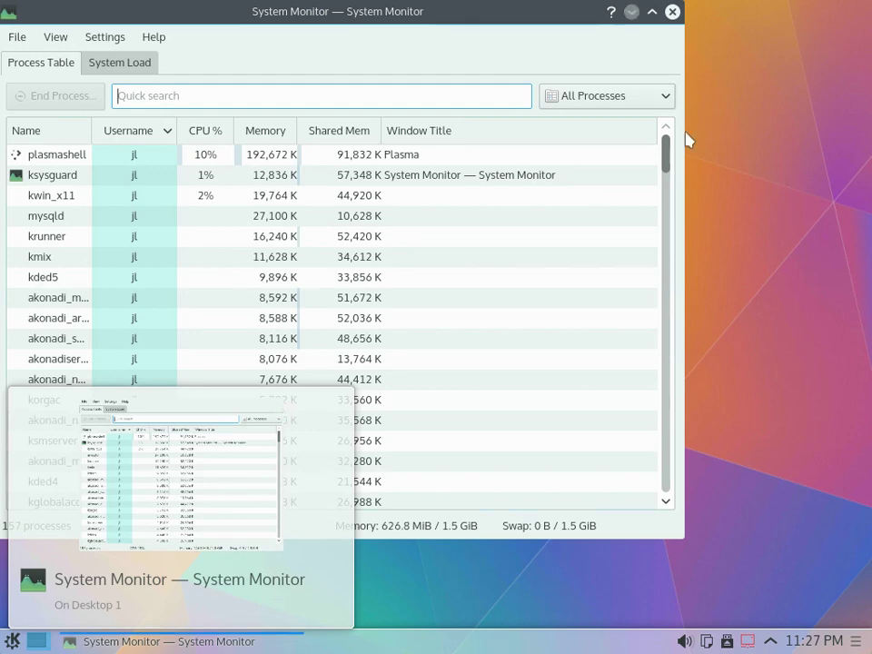
{"action": "left_click", "coordinate": [91, 64]}
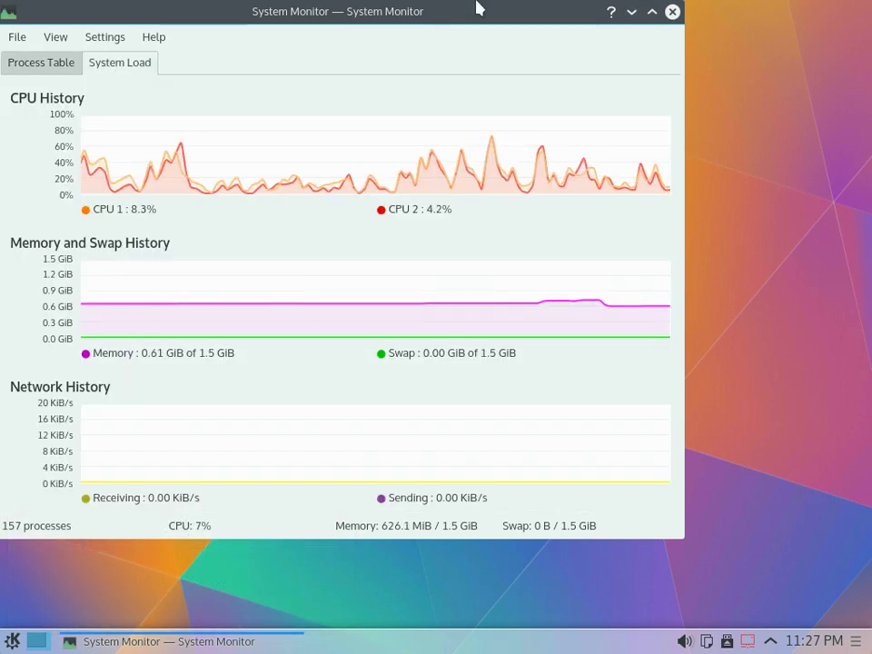
{"action": "left_click", "coordinate": [673, 12]}
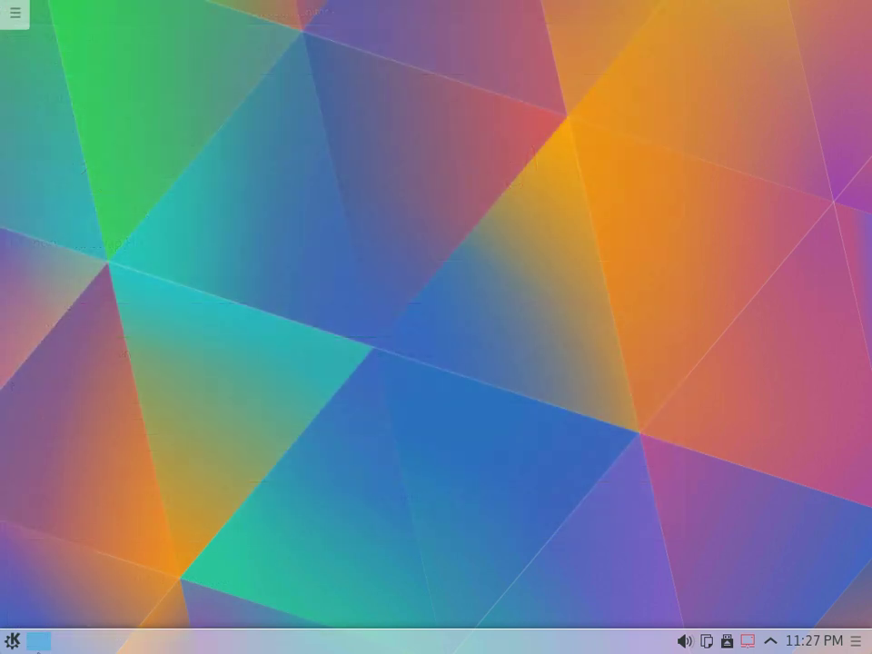
Step: Browse the launcher's System applications and its Computer, Recently Used and Leave sections, and close the launcher
{"action": "left_click", "coordinate": [13, 642]}
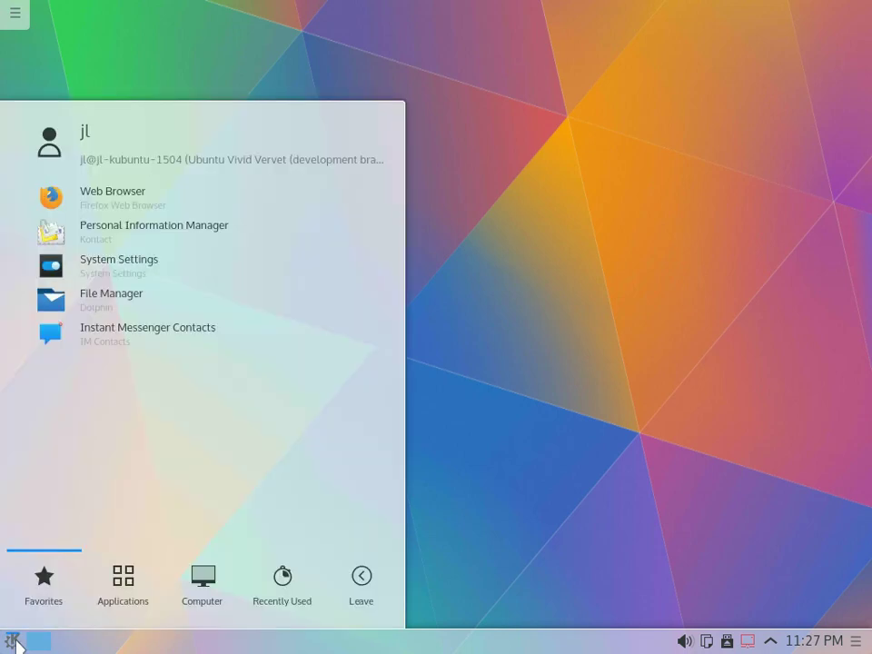
{"action": "left_click", "coordinate": [117, 565]}
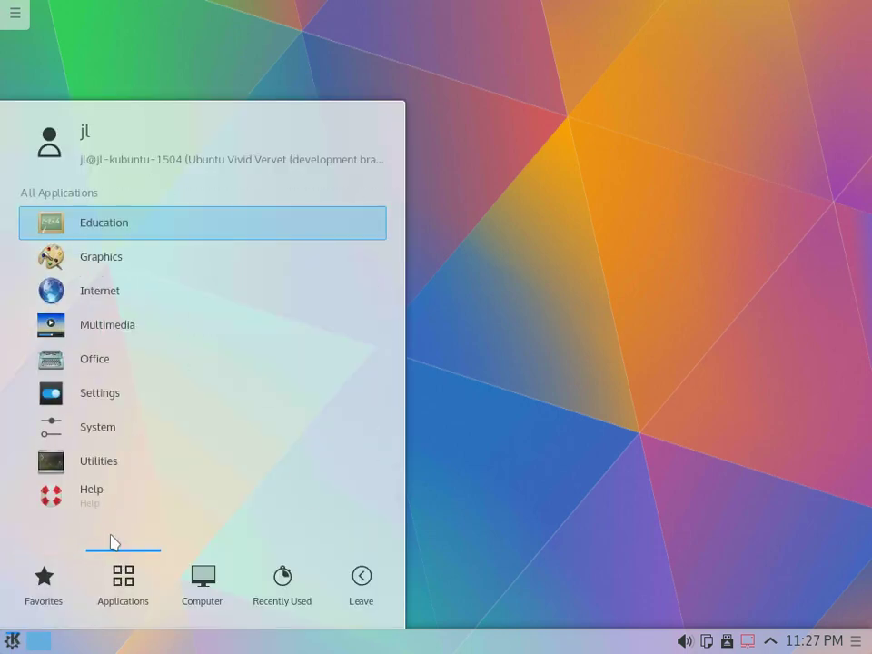
{"action": "left_click", "coordinate": [78, 428]}
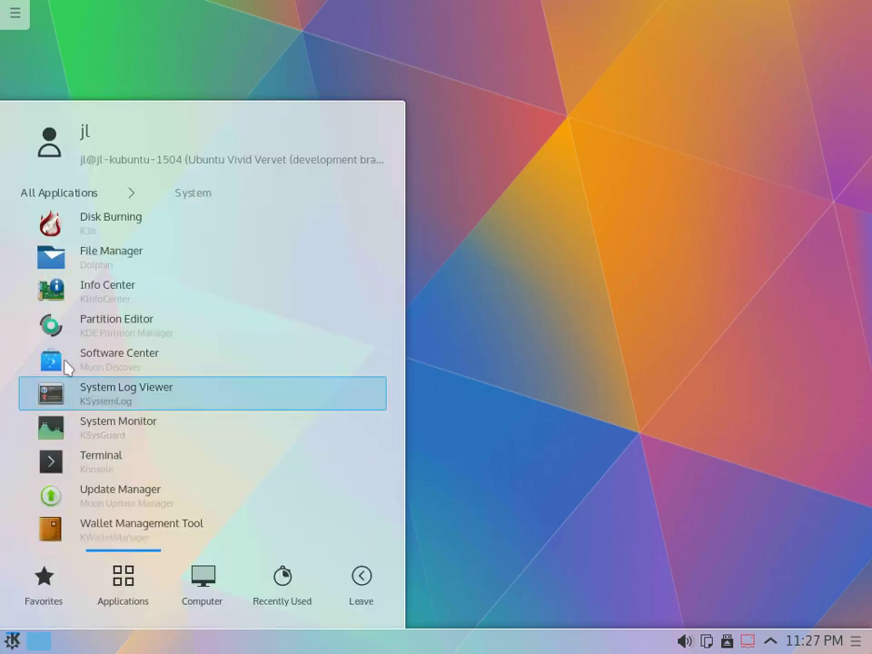
{"action": "left_click", "coordinate": [203, 589]}
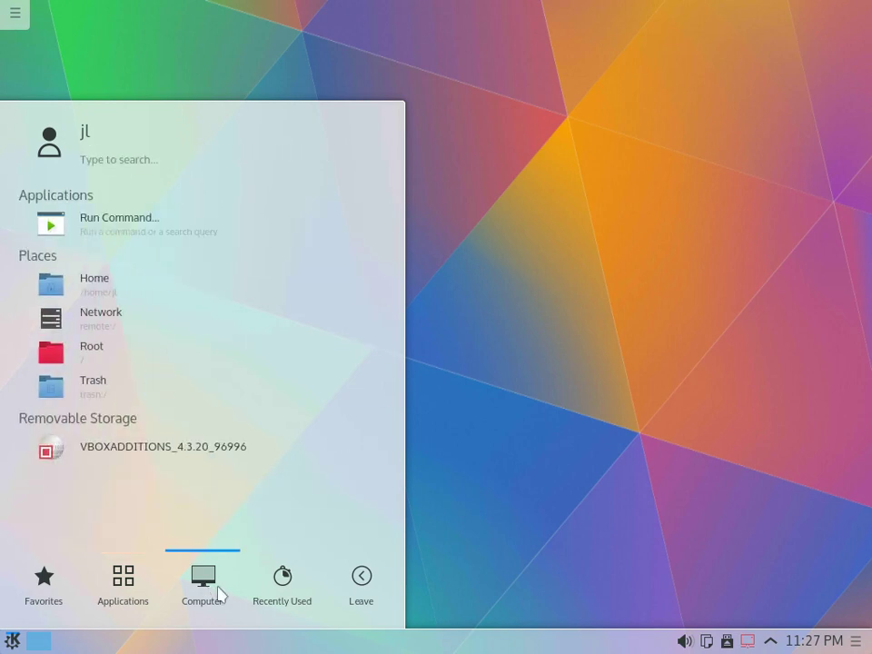
{"action": "left_click", "coordinate": [283, 591]}
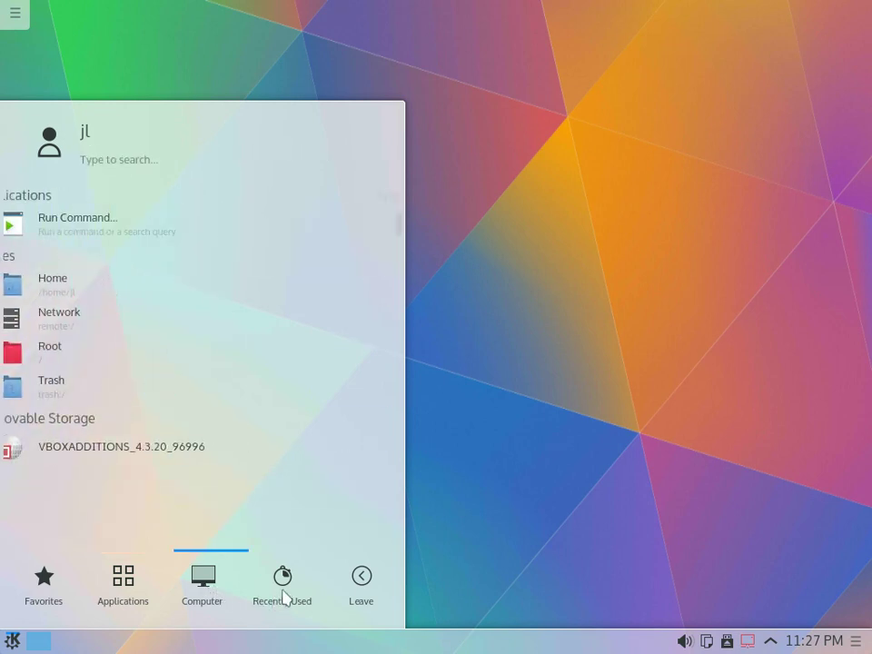
{"action": "left_click", "coordinate": [368, 587]}
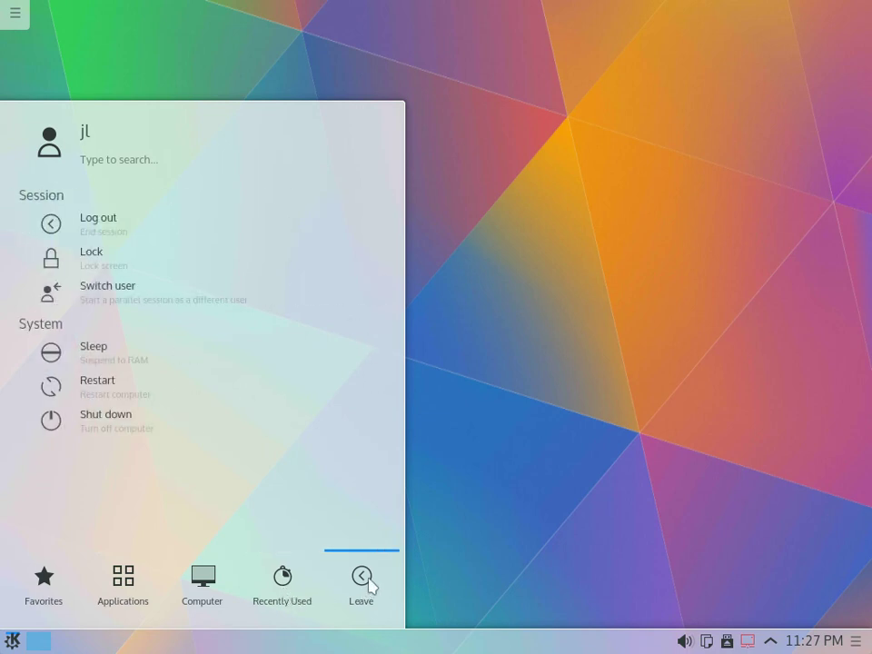
{"action": "left_click", "coordinate": [631, 513]}
Step: Open Desktop Settings from the desktop and view the available wallpaper page Layout options
{"action": "right_click", "coordinate": [519, 352]}
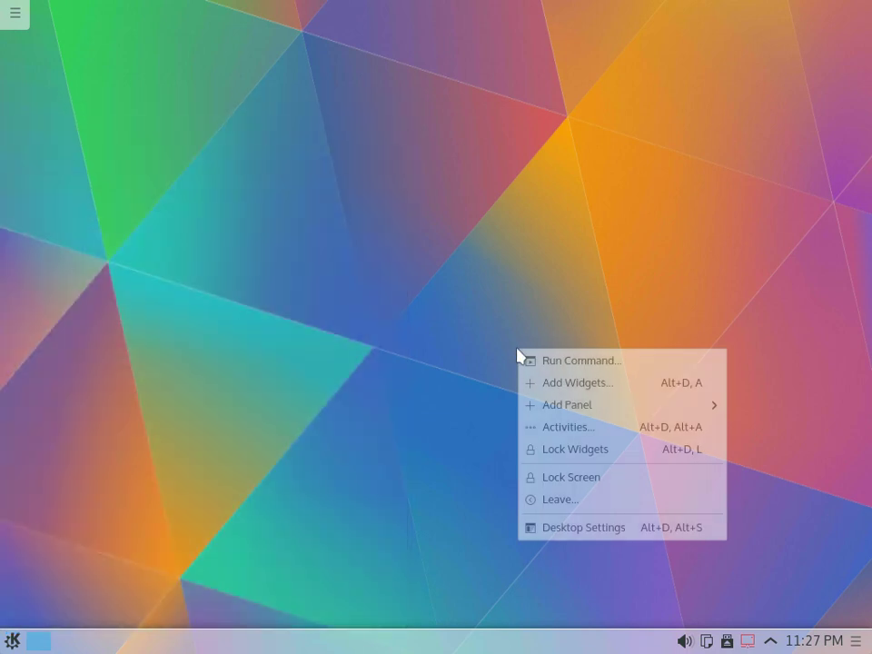
{"action": "left_click", "coordinate": [586, 535]}
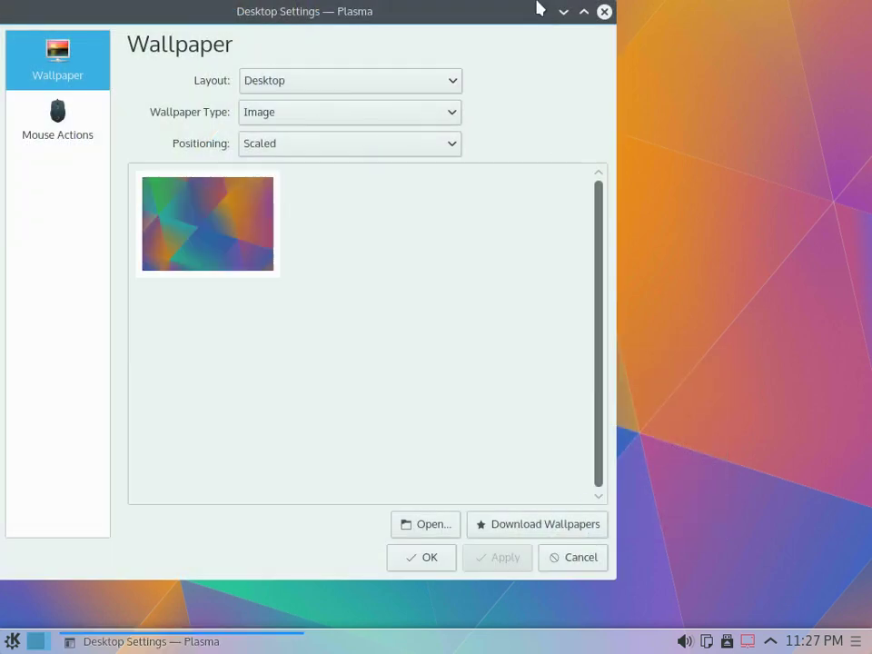
{"action": "left_click", "coordinate": [445, 82]}
{"action": "left_click", "coordinate": [442, 82]}
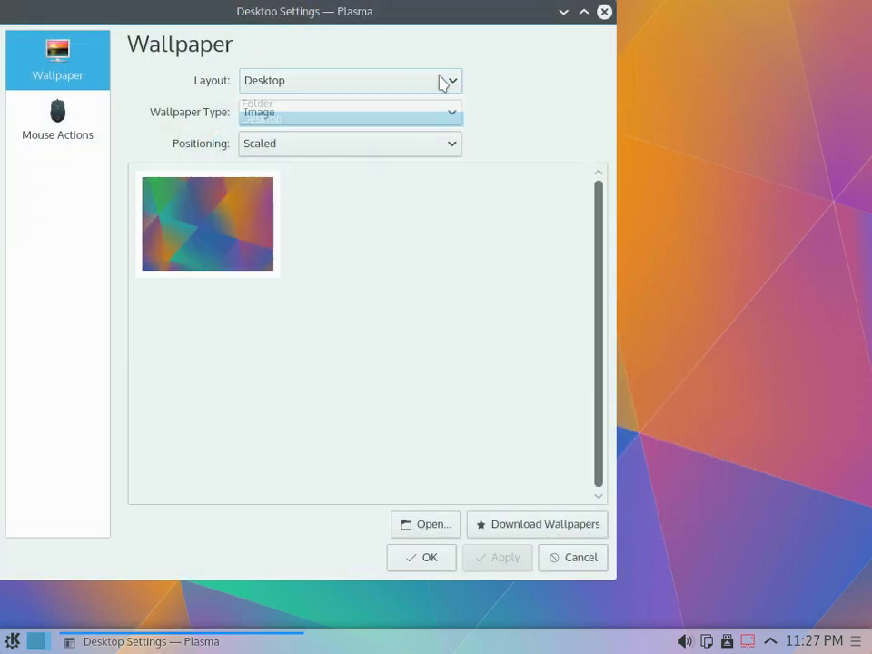
Step: View the available Wallpaper Type options, keep the Image type, and close Desktop Settings
{"action": "left_click", "coordinate": [434, 115]}
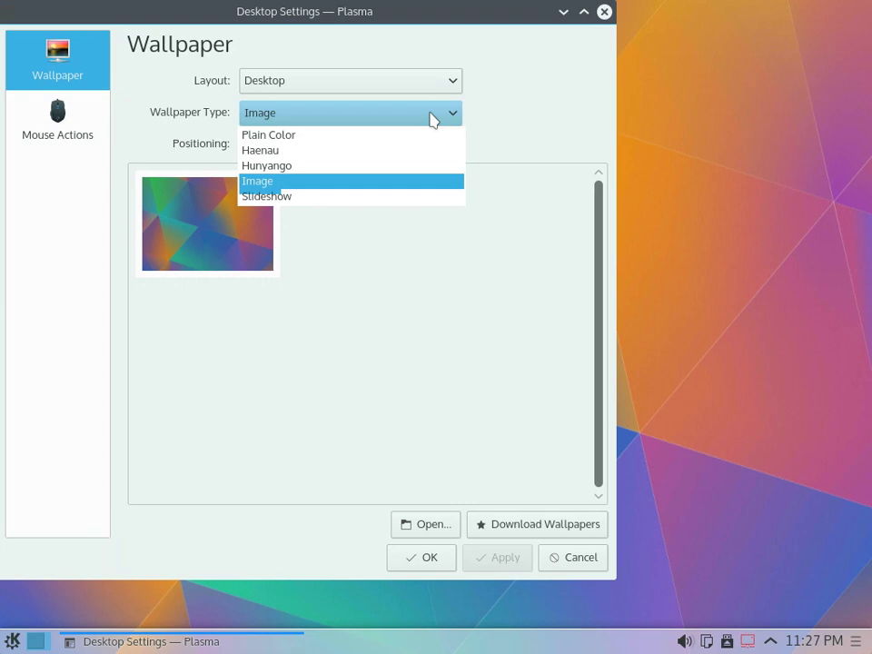
{"action": "left_click", "coordinate": [431, 119]}
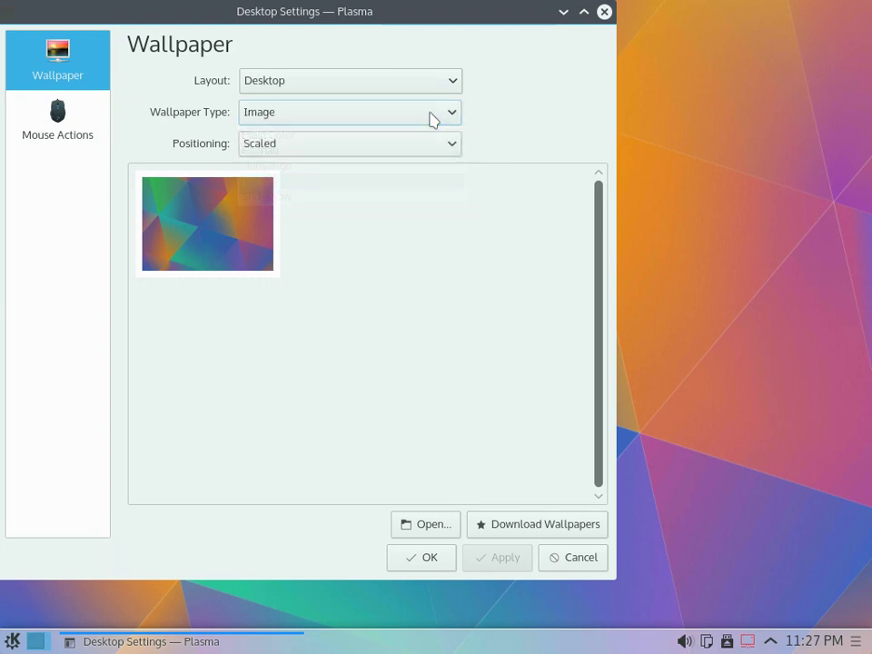
{"action": "left_click", "coordinate": [603, 13]}
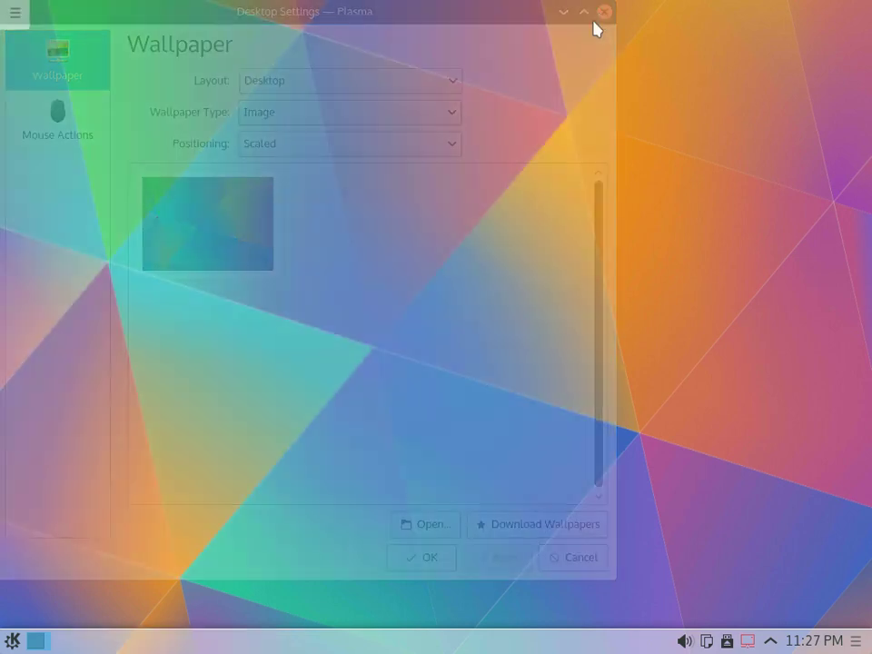
Step: Log out of the Plasma session from the application launcher and confirm the logout
{"action": "left_click", "coordinate": [13, 641]}
{"action": "left_click", "coordinate": [364, 580]}
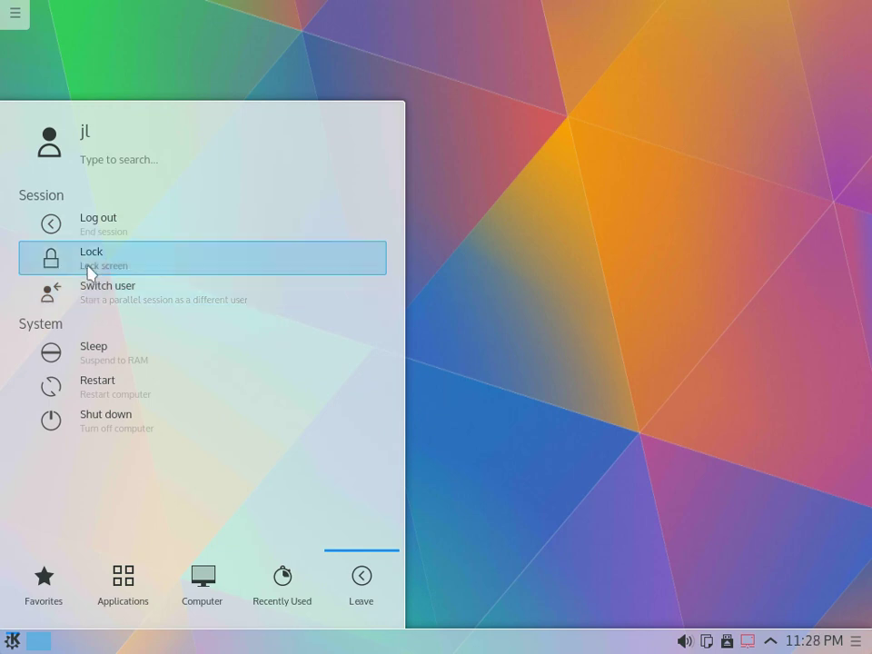
{"action": "left_click", "coordinate": [91, 229]}
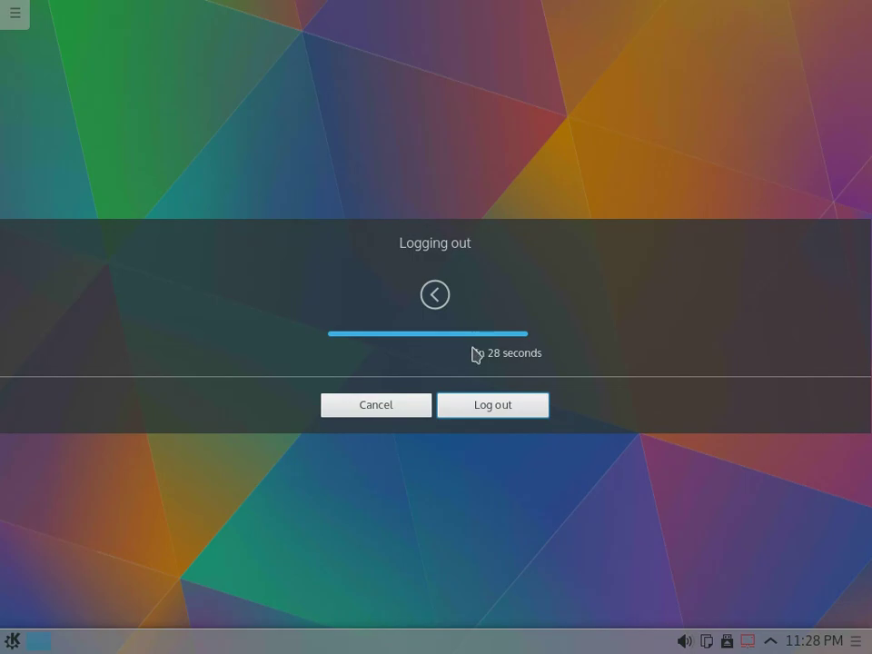
{"action": "left_click", "coordinate": [472, 405]}
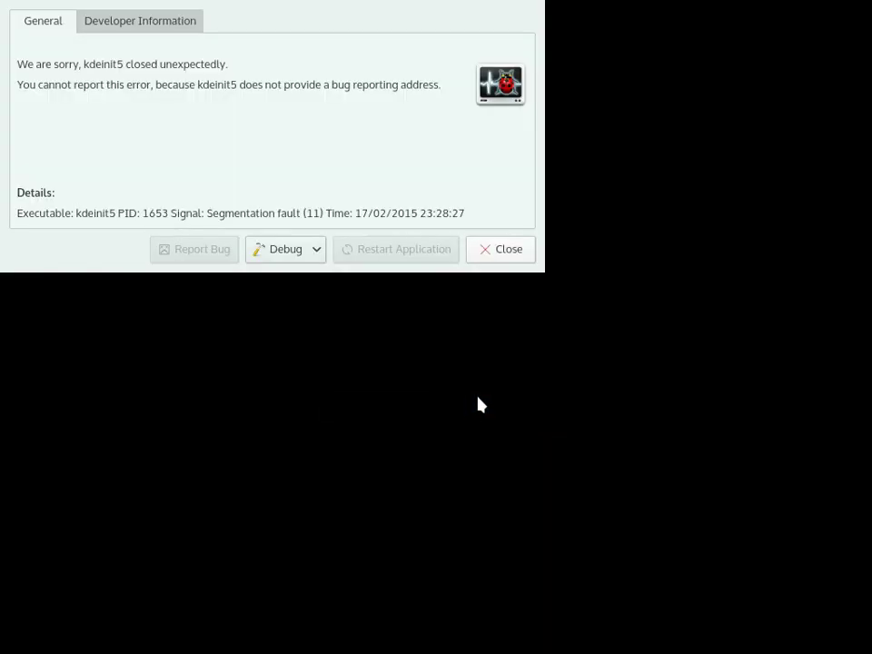
Step: Check the developer information and general details of the kdeinit5 crash report, and close the report
{"action": "left_click", "coordinate": [140, 20]}
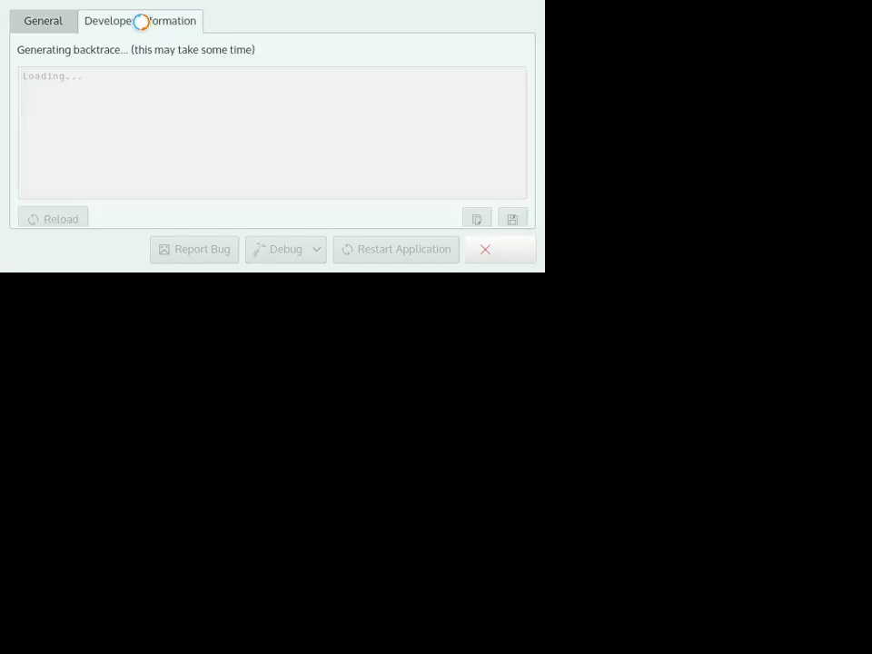
{"action": "left_click", "coordinate": [42, 23]}
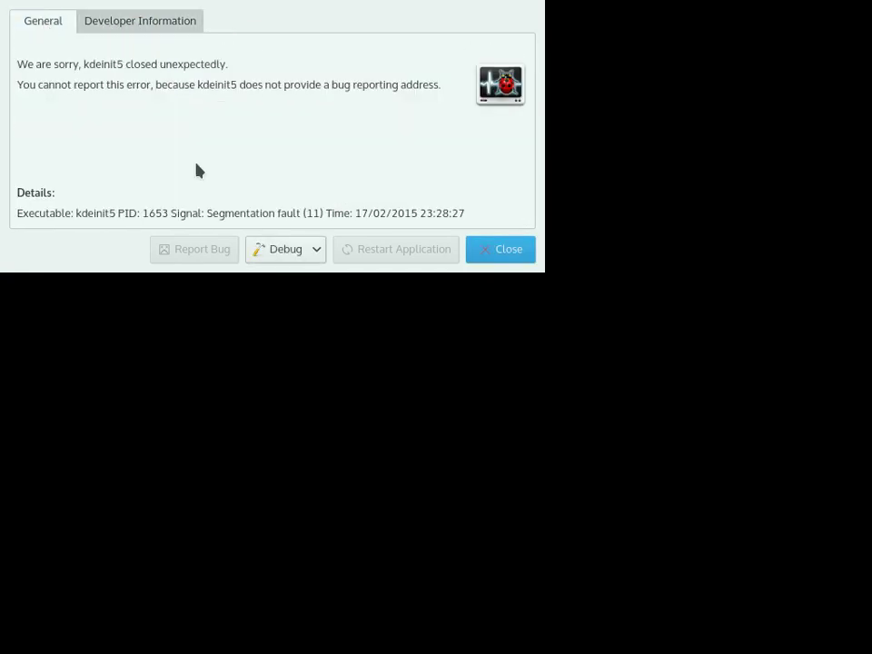
{"action": "left_click", "coordinate": [513, 254]}
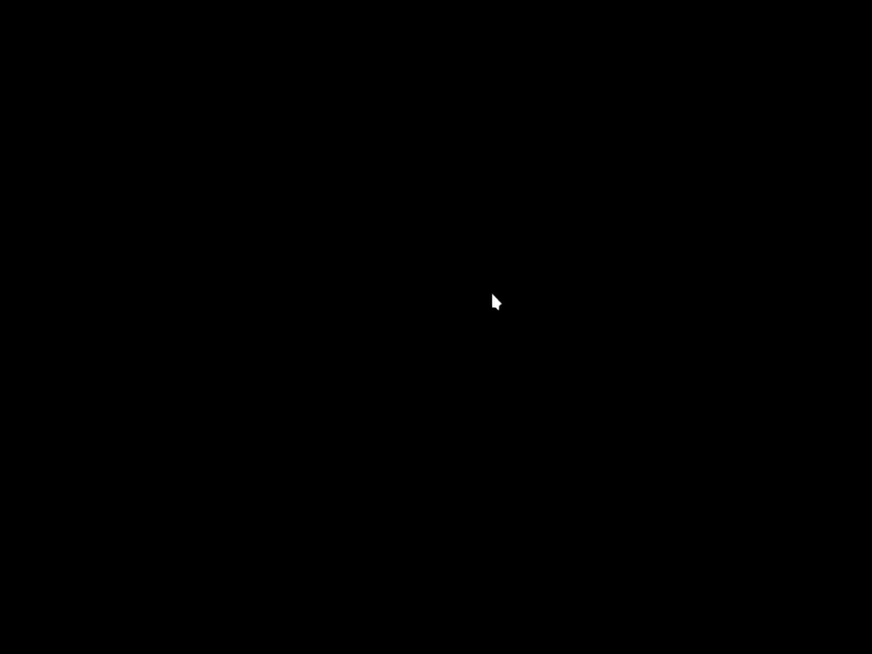